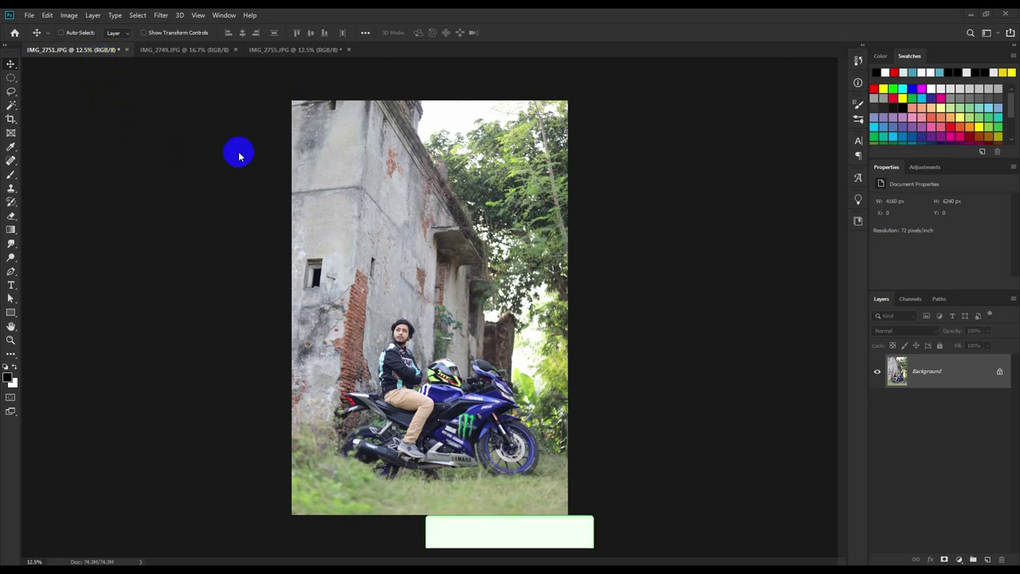
Zoom and scroll around the photo, compare IMG_2749 and IMG_2755, then return to IMG_2751.
{"action": "left_click_drag", "start_coordinate": [395, 222], "coordinate": [412, 221]}
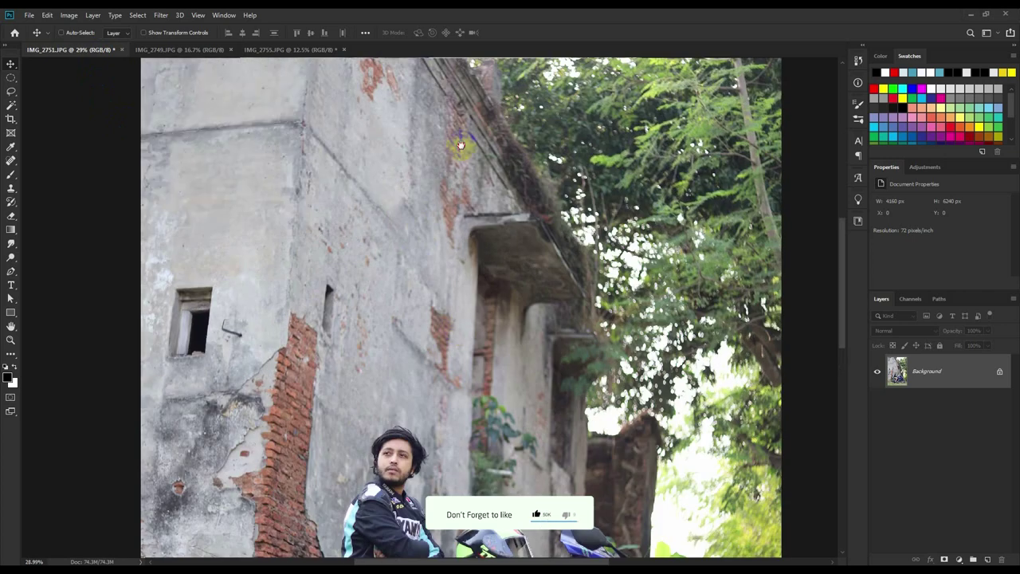
{"action": "scroll", "coordinate": [467, 159], "scroll_direction": "down", "scroll_amount": 8}
{"action": "scroll", "coordinate": [473, 184], "scroll_direction": "down", "scroll_amount": 5}
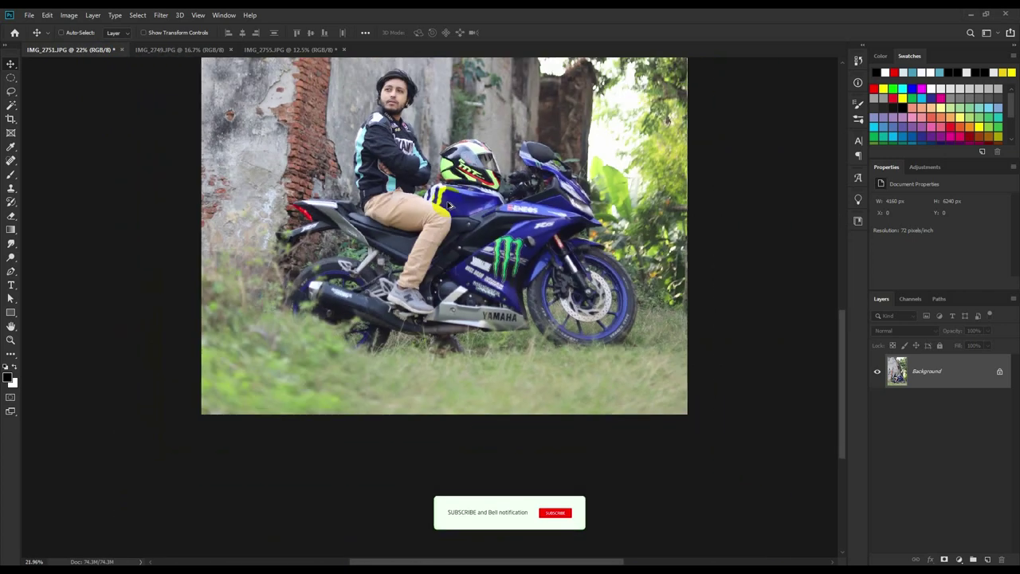
{"action": "scroll", "coordinate": [526, 79], "scroll_direction": "up", "scroll_amount": 3}
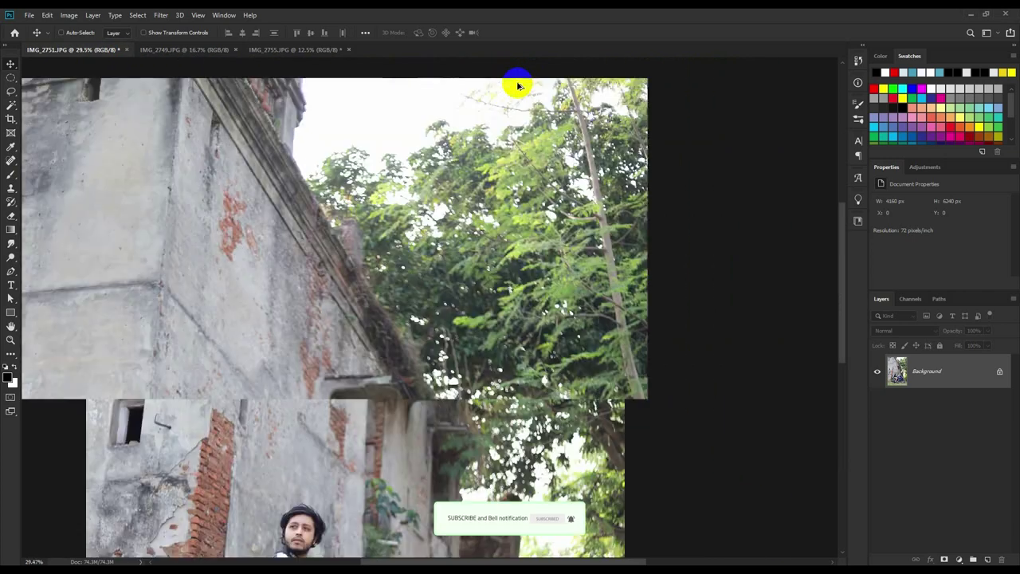
{"action": "scroll", "coordinate": [517, 84], "scroll_direction": "up", "scroll_amount": 1}
{"action": "scroll", "coordinate": [515, 85], "scroll_direction": "down", "scroll_amount": 3}
{"action": "scroll", "coordinate": [514, 88], "scroll_direction": "down", "scroll_amount": 2}
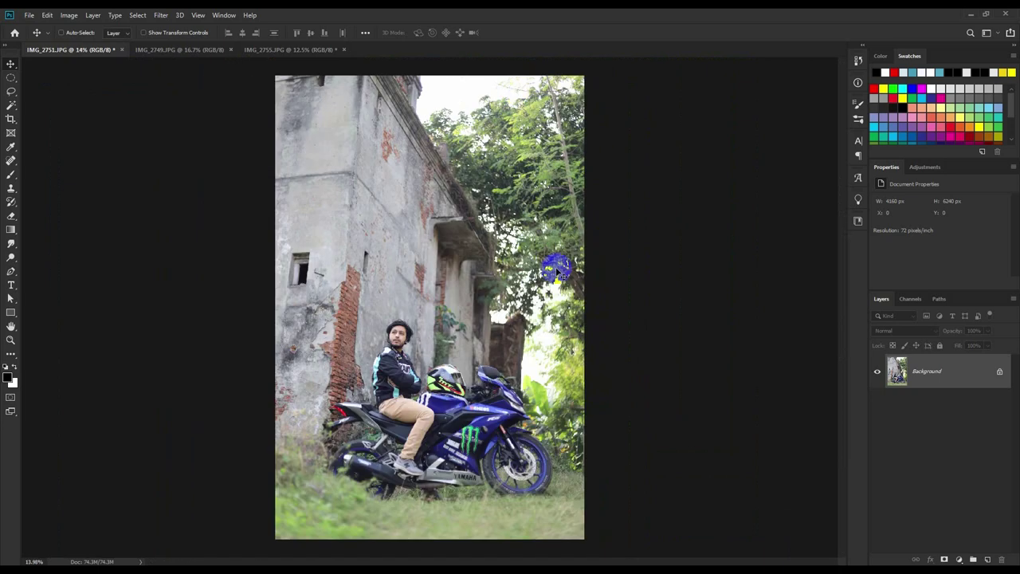
{"action": "scroll", "coordinate": [551, 368], "scroll_direction": "up", "scroll_amount": 2}
{"action": "scroll", "coordinate": [557, 336], "scroll_direction": "up", "scroll_amount": 1}
{"action": "scroll", "coordinate": [524, 422], "scroll_direction": "up", "scroll_amount": 1}
{"action": "scroll", "coordinate": [478, 202], "scroll_direction": "down", "scroll_amount": 2}
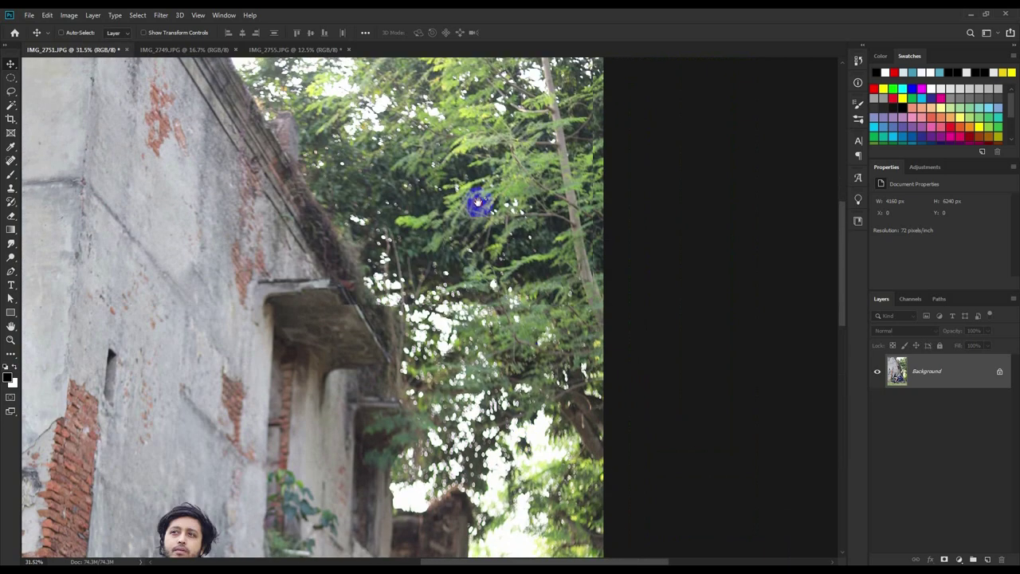
{"action": "scroll", "coordinate": [335, 261], "scroll_direction": "down", "scroll_amount": 2}
{"action": "scroll", "coordinate": [336, 262], "scroll_direction": "down", "scroll_amount": 2}
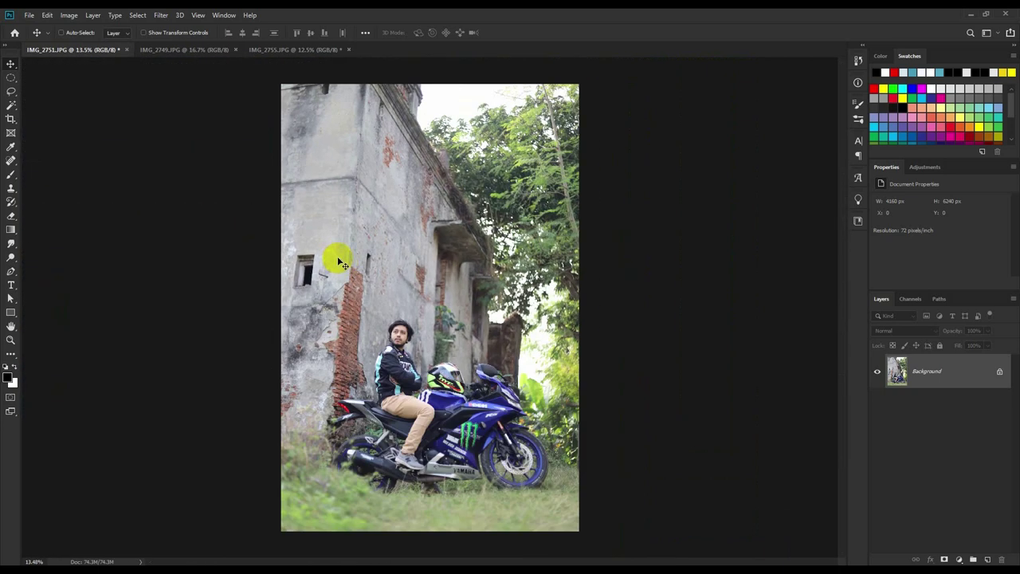
{"action": "scroll", "coordinate": [390, 255], "scroll_direction": "up", "scroll_amount": 1}
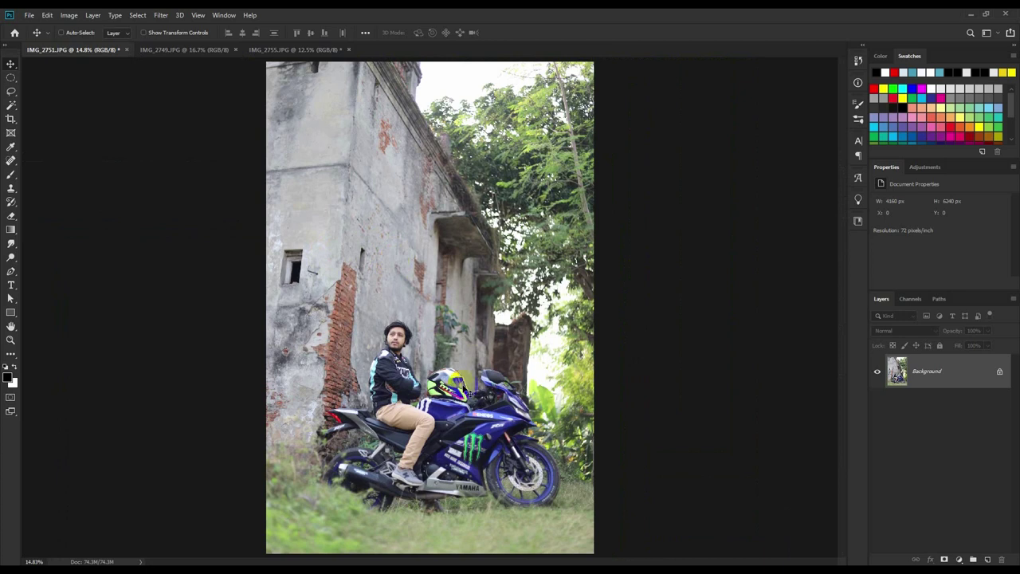
{"action": "scroll", "coordinate": [466, 387], "scroll_direction": "down", "scroll_amount": 1}
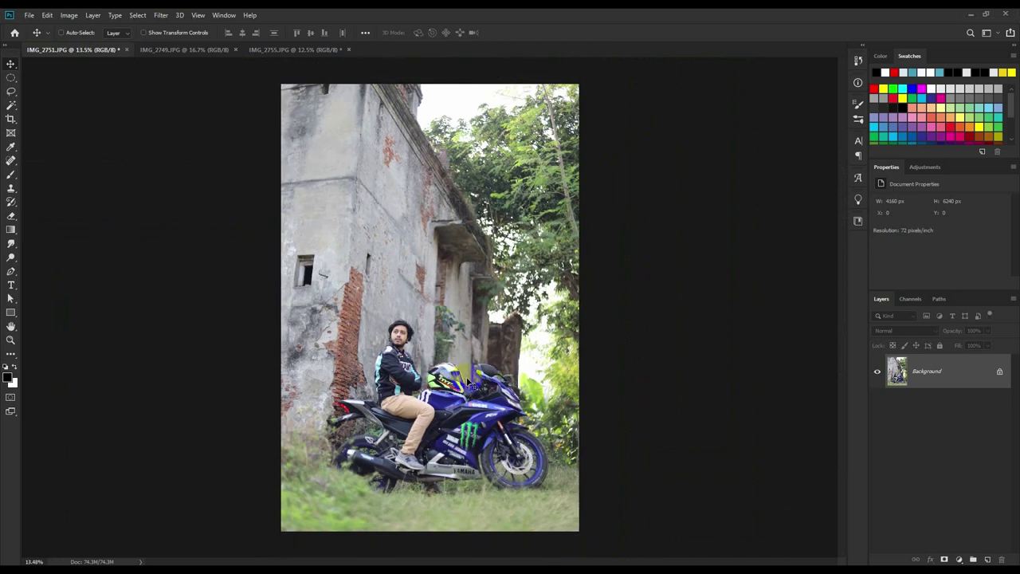
{"action": "scroll", "coordinate": [470, 382], "scroll_direction": "up", "scroll_amount": 1}
{"action": "scroll", "coordinate": [470, 383], "scroll_direction": "down", "scroll_amount": 1}
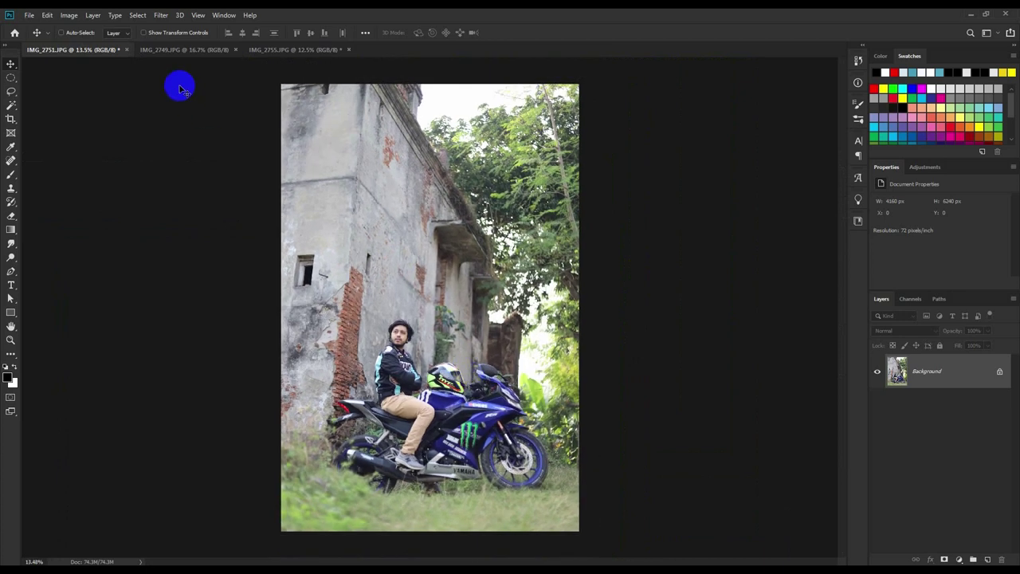
{"action": "left_click", "coordinate": [188, 51]}
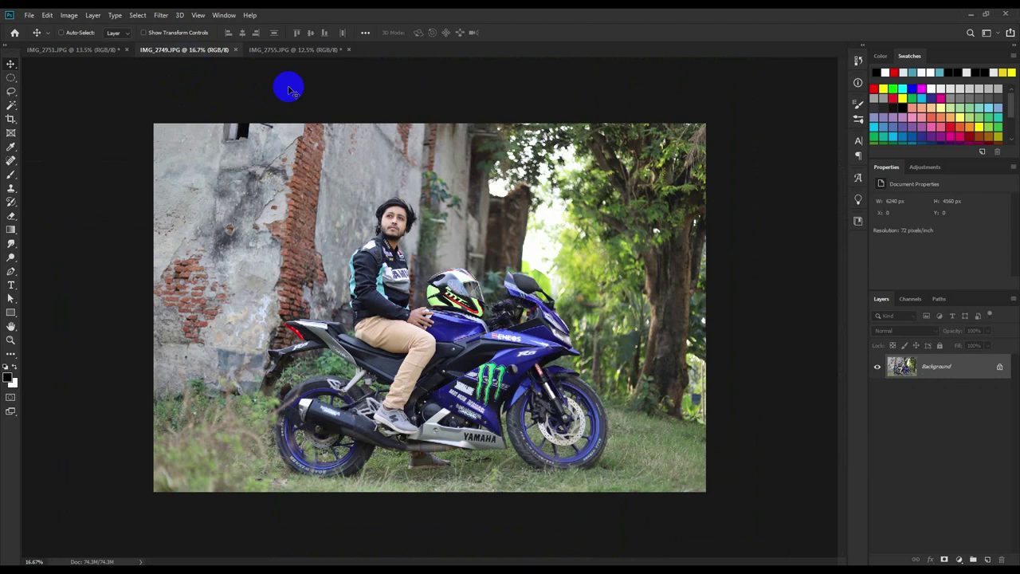
{"action": "left_click", "coordinate": [278, 51]}
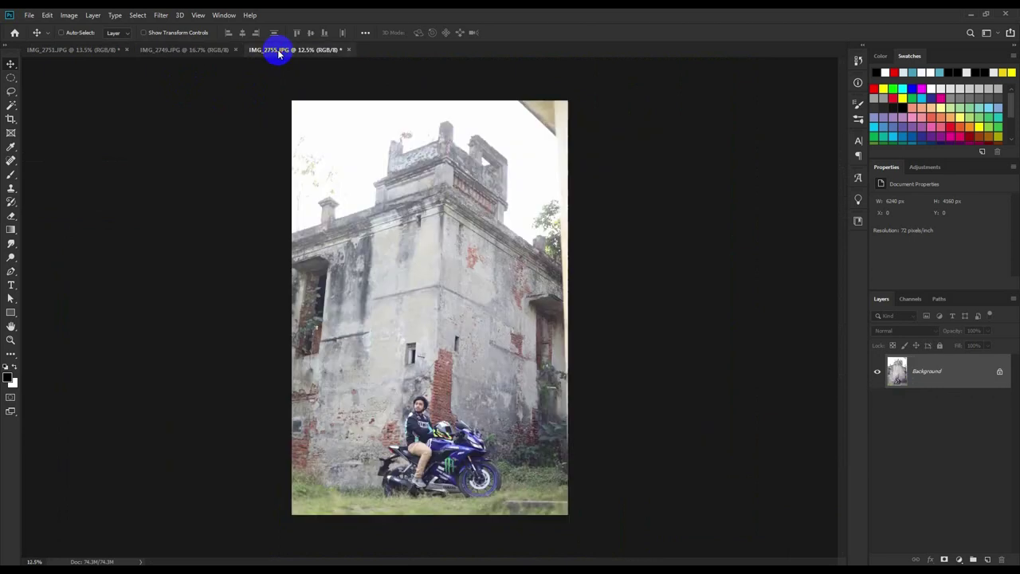
{"action": "left_click", "coordinate": [112, 51]}
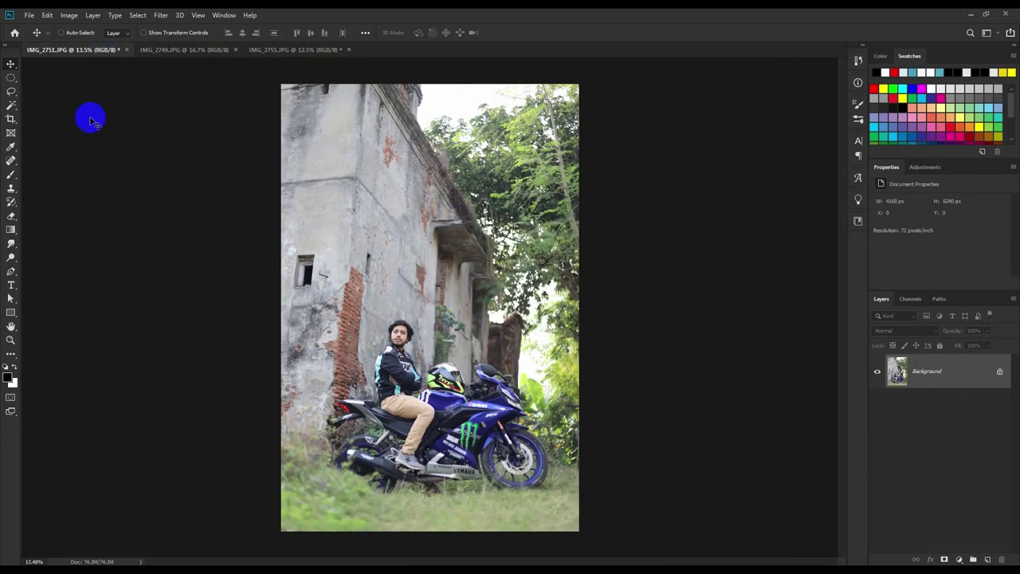
Rotate IMG_2751 about -5° and crop it to 3939 × 5909 px.
{"action": "left_click", "coordinate": [14, 123]}
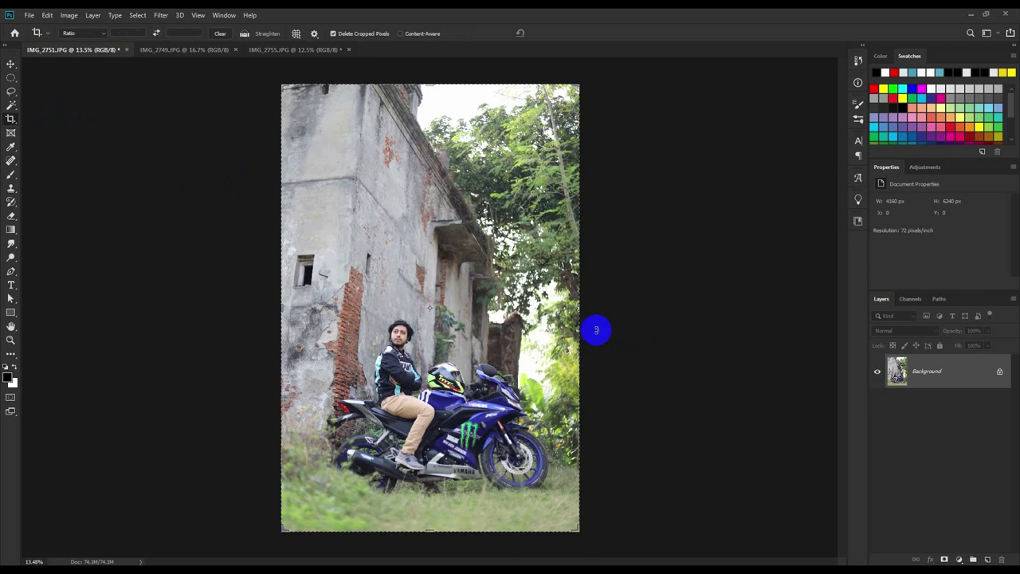
{"action": "left_click_drag", "start_coordinate": [596, 330], "coordinate": [596, 316]}
{"action": "left_click_drag", "start_coordinate": [561, 500], "coordinate": [573, 504]}
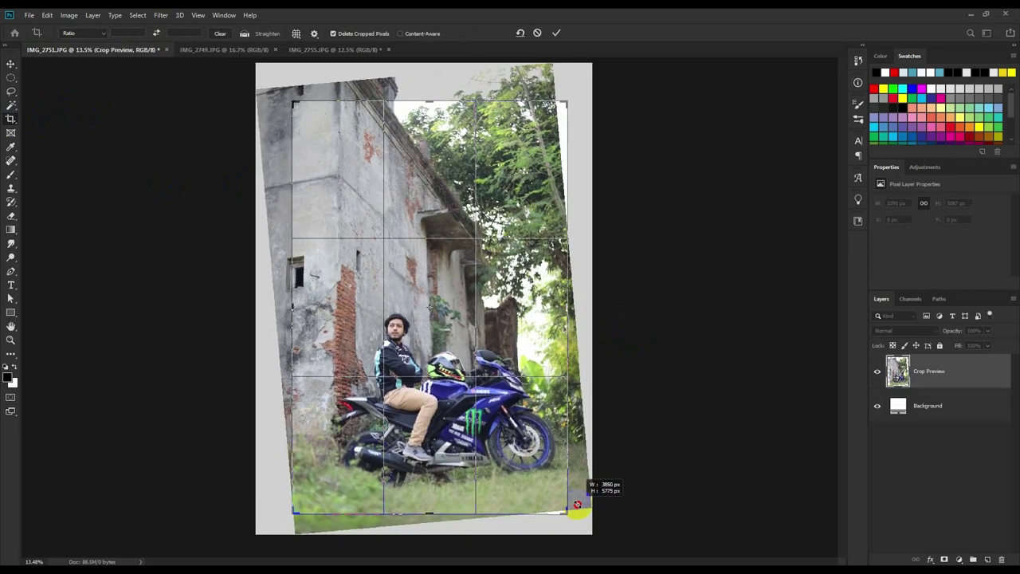
{"action": "left_click_drag", "start_coordinate": [572, 504], "coordinate": [587, 510]}
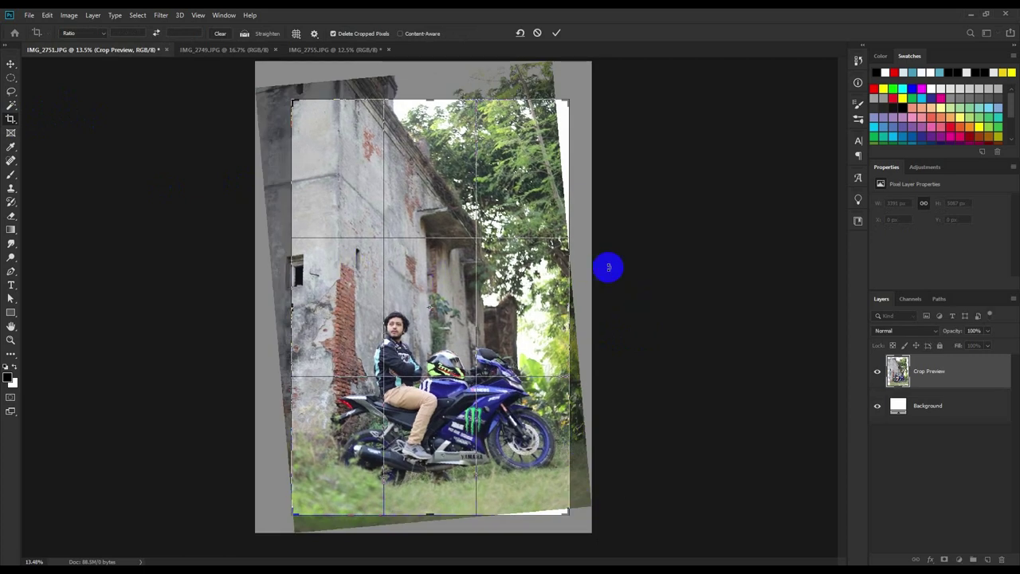
{"action": "mouse_move", "coordinate": [608, 267]}
{"action": "left_mouse_down"}
{"action": "mouse_move", "coordinate": [604, 387]}
{"action": "mouse_move", "coordinate": [565, 514]}
{"action": "left_mouse_up"}
{"action": "left_click", "coordinate": [556, 32]}
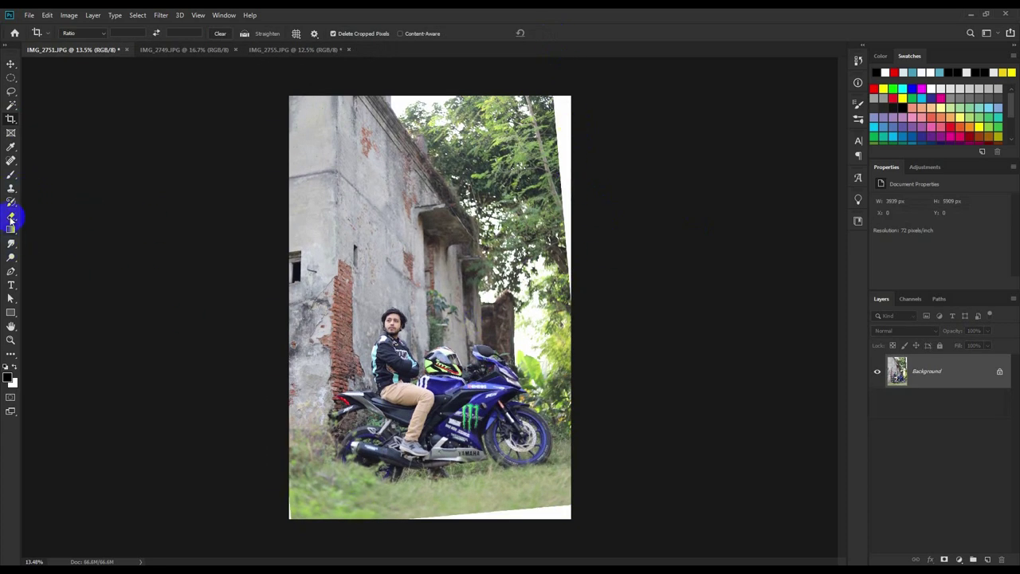
{"action": "left_click", "coordinate": [11, 188]}
Size the Clone Stamp brush, sample grass and paint it over the bottom white triangle.
{"action": "left_click", "coordinate": [42, 189]}
{"action": "scroll", "coordinate": [270, 334], "scroll_direction": "up", "scroll_amount": 3}
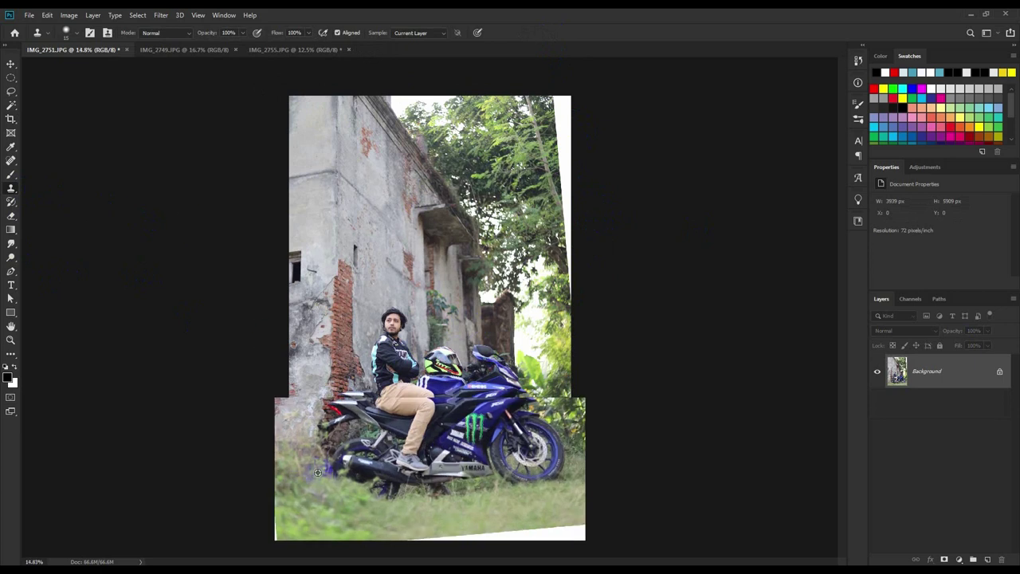
{"action": "scroll", "coordinate": [394, 233], "scroll_direction": "down", "scroll_amount": 3}
{"action": "right_click", "coordinate": [348, 312]}
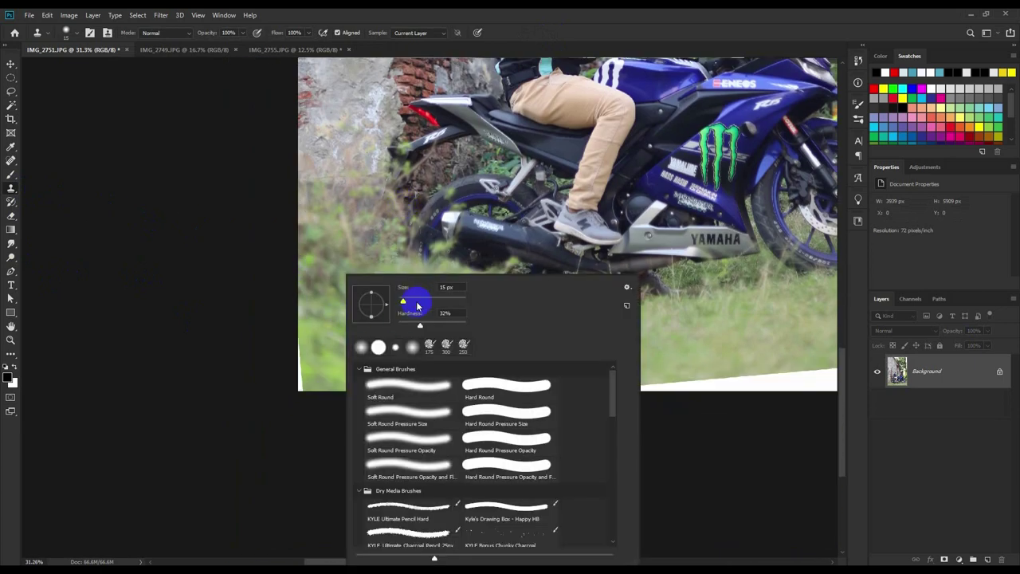
{"action": "left_click", "coordinate": [307, 329]}
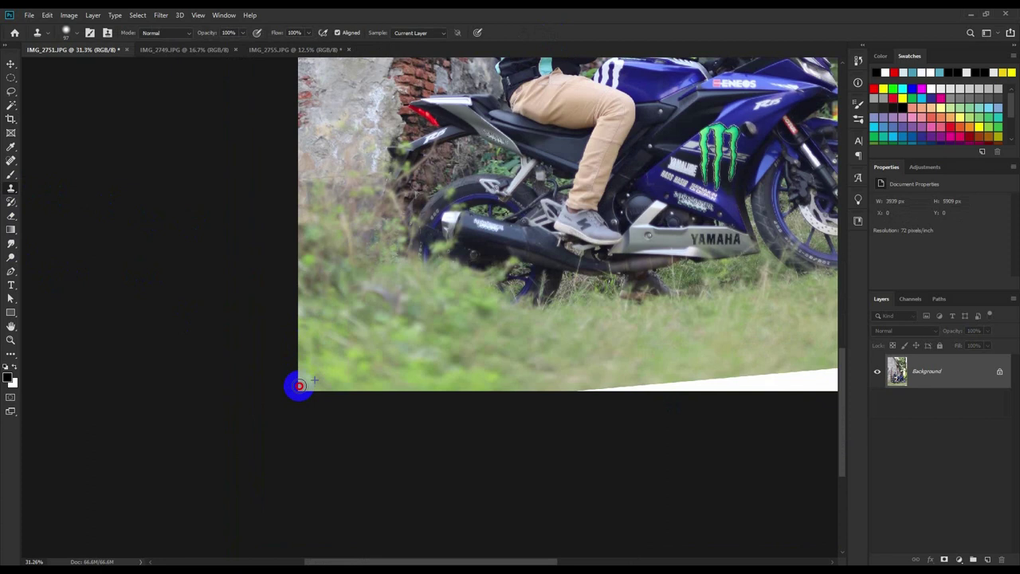
{"action": "left_click_drag", "start_coordinate": [250, 289], "coordinate": [194, 266]}
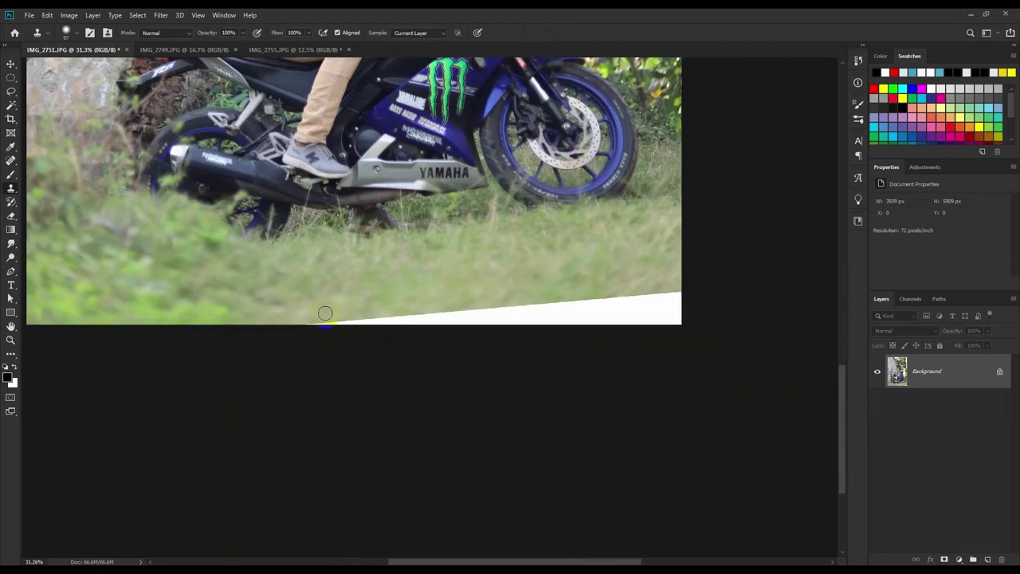
{"action": "mouse_move", "coordinate": [295, 316]}
{"action": "left_mouse_down"}
{"action": "mouse_move", "coordinate": [723, 293]}
{"action": "mouse_move", "coordinate": [672, 318]}
{"action": "left_mouse_up"}
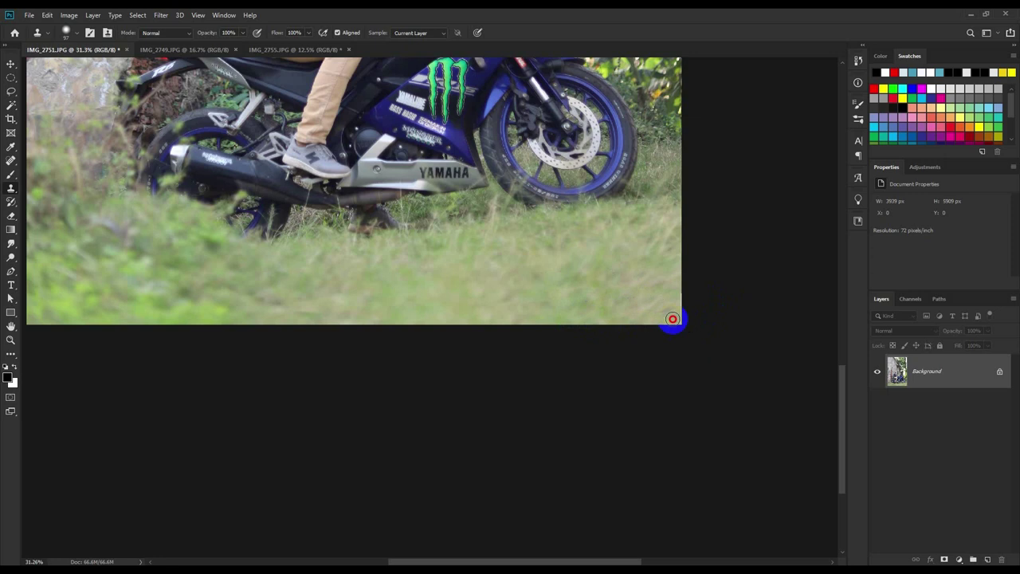
Scroll up to the photo's upper right edge and resize the Clone Stamp brush.
{"action": "scroll", "coordinate": [570, 314], "scroll_direction": "down", "scroll_amount": 2}
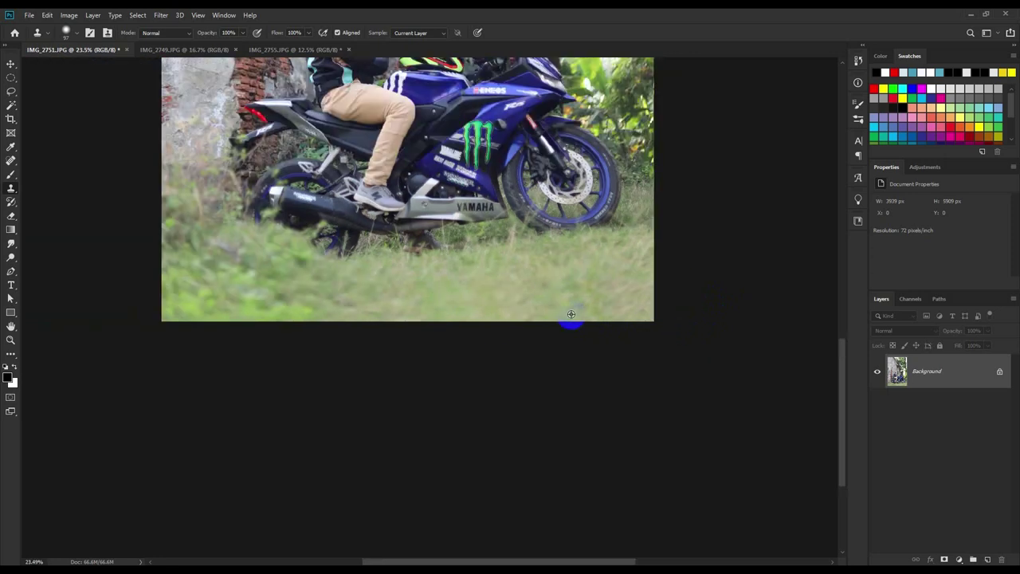
{"action": "scroll", "coordinate": [570, 314], "scroll_direction": "up", "scroll_amount": 1}
{"action": "scroll", "coordinate": [616, 248], "scroll_direction": "up", "scroll_amount": 3}
{"action": "scroll", "coordinate": [637, 231], "scroll_direction": "up", "scroll_amount": 3}
{"action": "scroll", "coordinate": [653, 221], "scroll_direction": "up", "scroll_amount": 3}
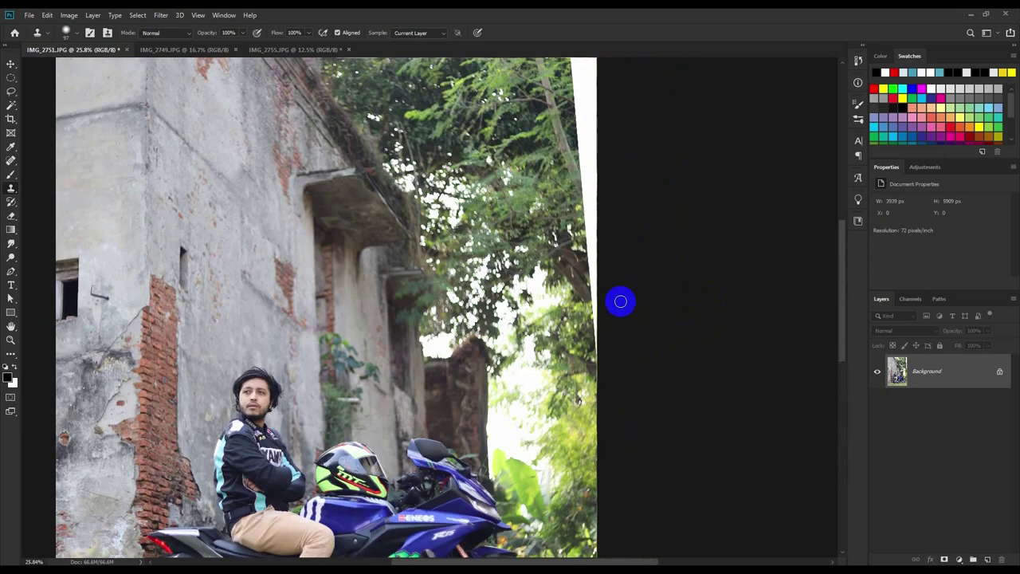
{"action": "scroll", "coordinate": [619, 301], "scroll_direction": "up", "scroll_amount": 2}
{"action": "scroll", "coordinate": [620, 302], "scroll_direction": "up", "scroll_amount": 2}
{"action": "scroll", "coordinate": [620, 302], "scroll_direction": "up", "scroll_amount": 1}
{"action": "scroll", "coordinate": [620, 301], "scroll_direction": "down", "scroll_amount": 1}
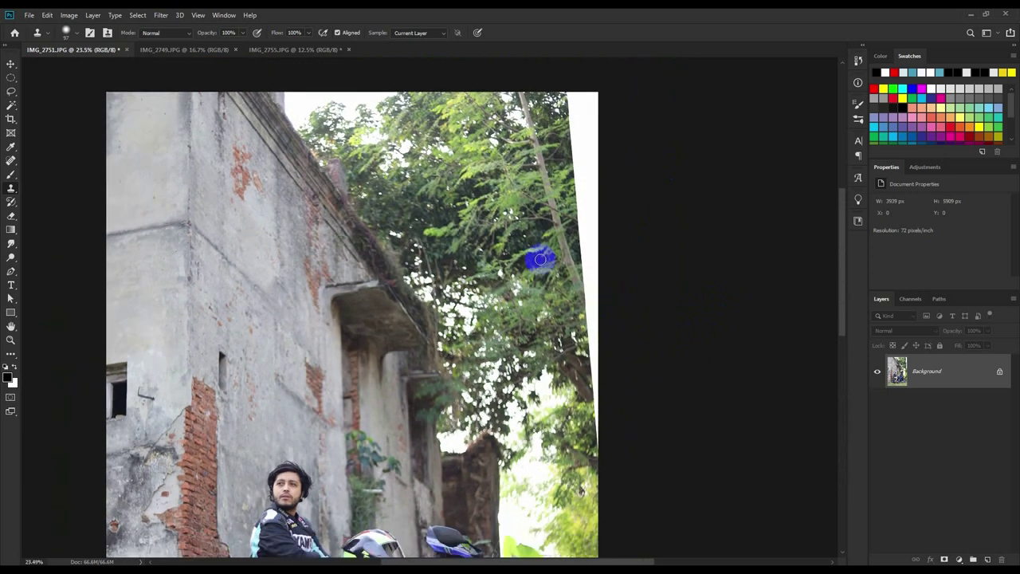
{"action": "right_click", "coordinate": [540, 259]}
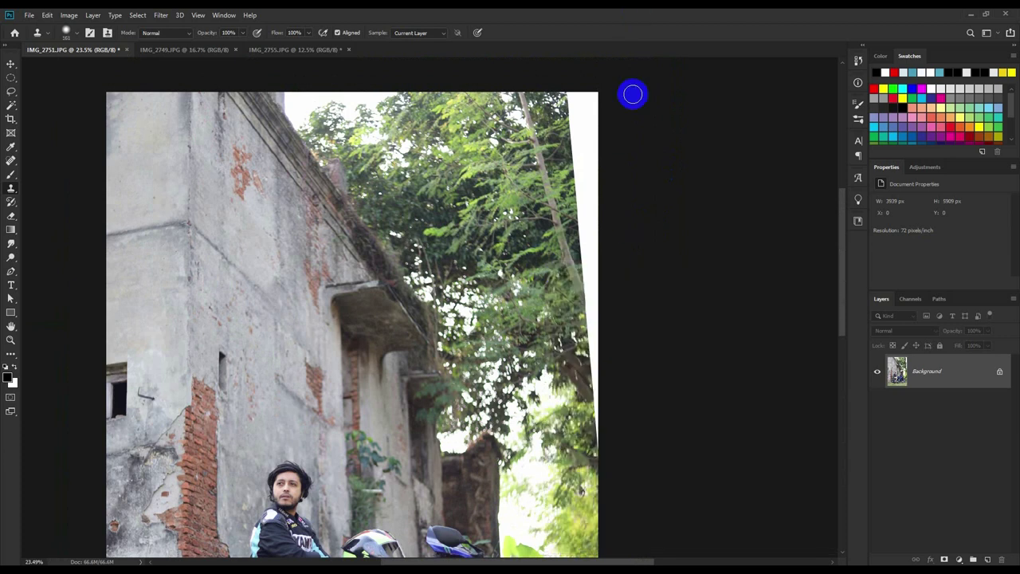
{"action": "left_click", "coordinate": [631, 94]}
Clone leaves over the right-edge white wedge and tree patches up to the top edge.
{"action": "mouse_move", "coordinate": [579, 440]}
{"action": "left_mouse_down"}
{"action": "mouse_move", "coordinate": [592, 410]}
{"action": "mouse_move", "coordinate": [596, 291]}
{"action": "mouse_move", "coordinate": [569, 141]}
{"action": "mouse_move", "coordinate": [590, 95]}
{"action": "mouse_move", "coordinate": [595, 228]}
{"action": "left_mouse_up"}
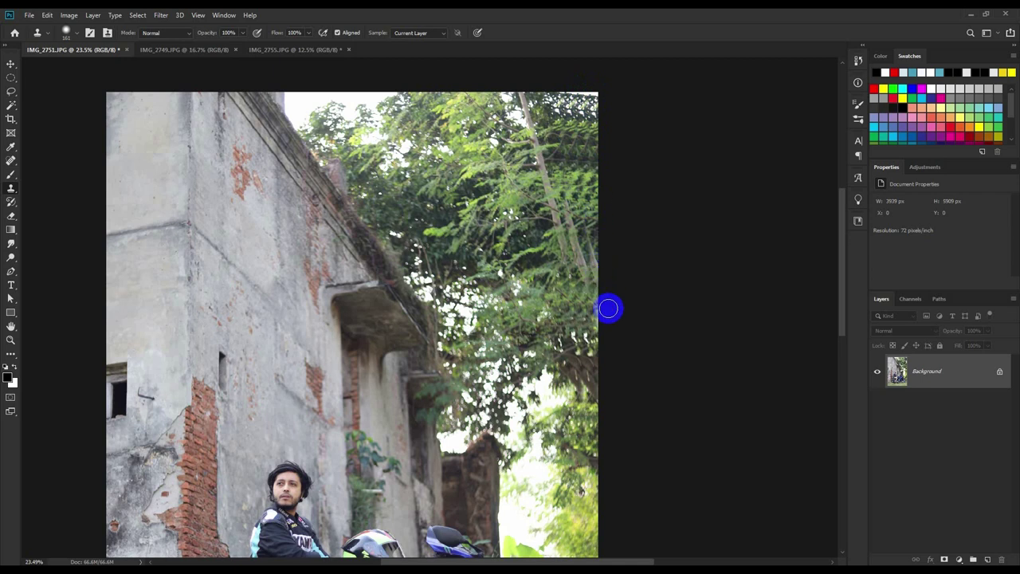
{"action": "scroll", "coordinate": [596, 397], "scroll_direction": "up", "scroll_amount": 1}
{"action": "left_click_drag", "start_coordinate": [597, 396], "coordinate": [596, 426]}
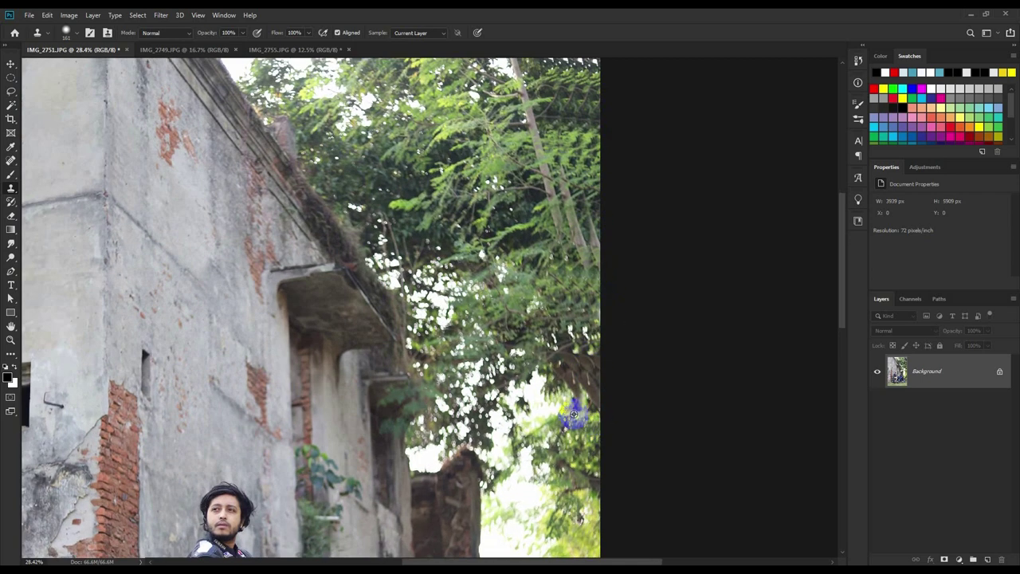
{"action": "left_click", "coordinate": [566, 388]}
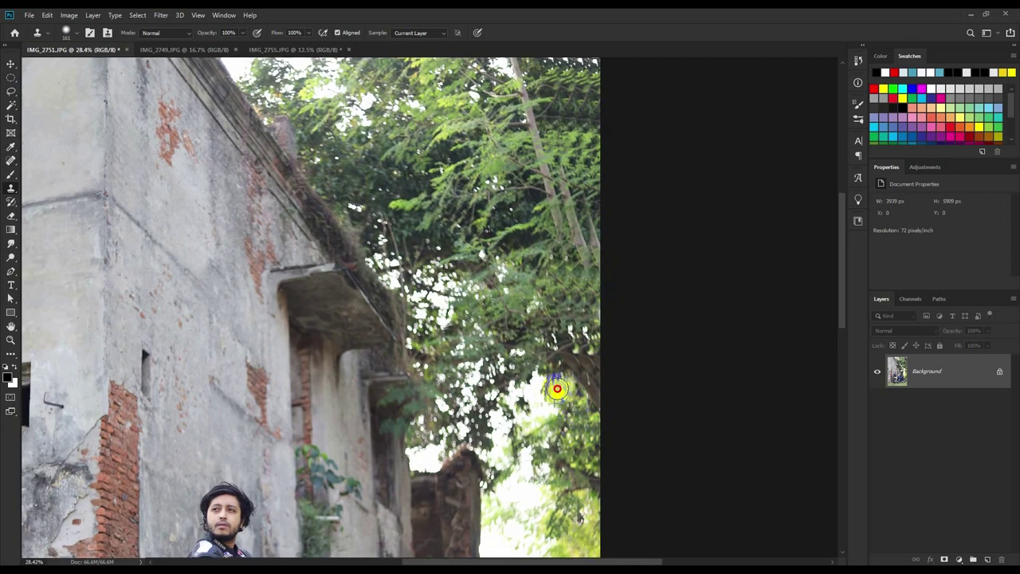
{"action": "scroll", "coordinate": [567, 372], "scroll_direction": "up", "scroll_amount": 2}
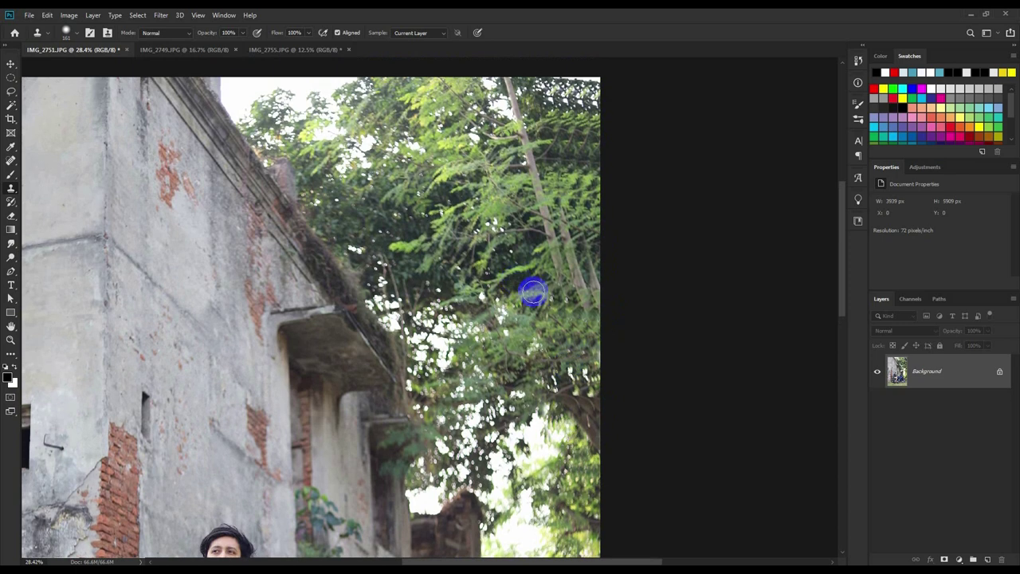
{"action": "left_click", "coordinate": [591, 342]}
{"action": "left_click_drag", "start_coordinate": [529, 307], "coordinate": [590, 359]}
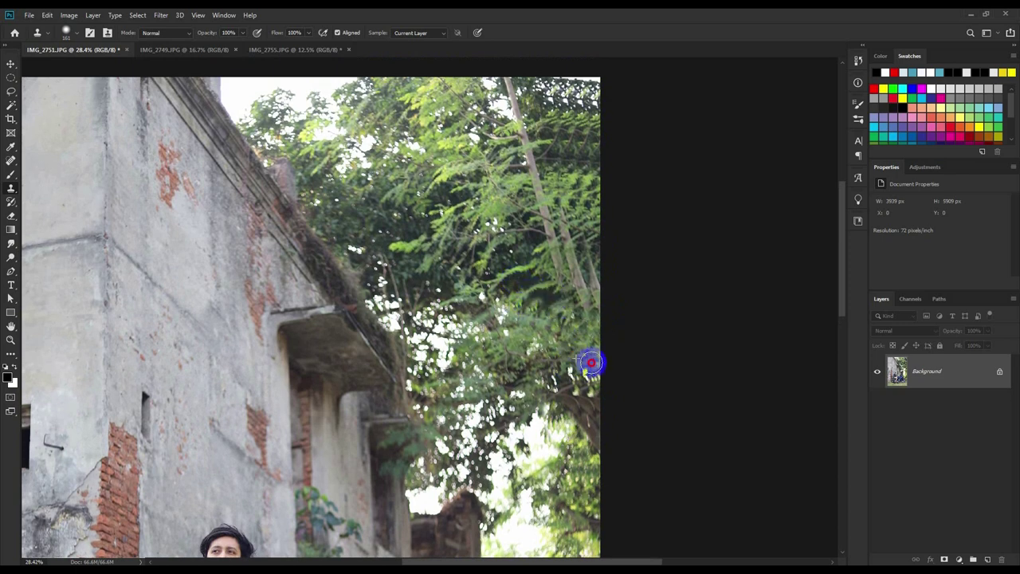
{"action": "left_click_drag", "start_coordinate": [545, 274], "coordinate": [521, 306]}
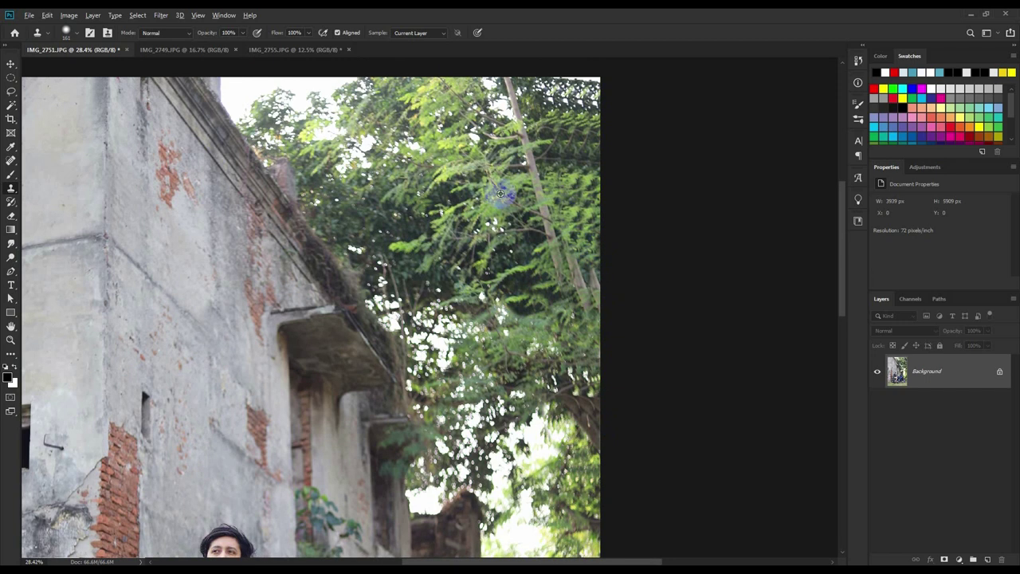
{"action": "mouse_move", "coordinate": [561, 227]}
{"action": "left_mouse_down"}
{"action": "mouse_move", "coordinate": [553, 107]}
{"action": "mouse_move", "coordinate": [576, 80]}
{"action": "left_mouse_up"}
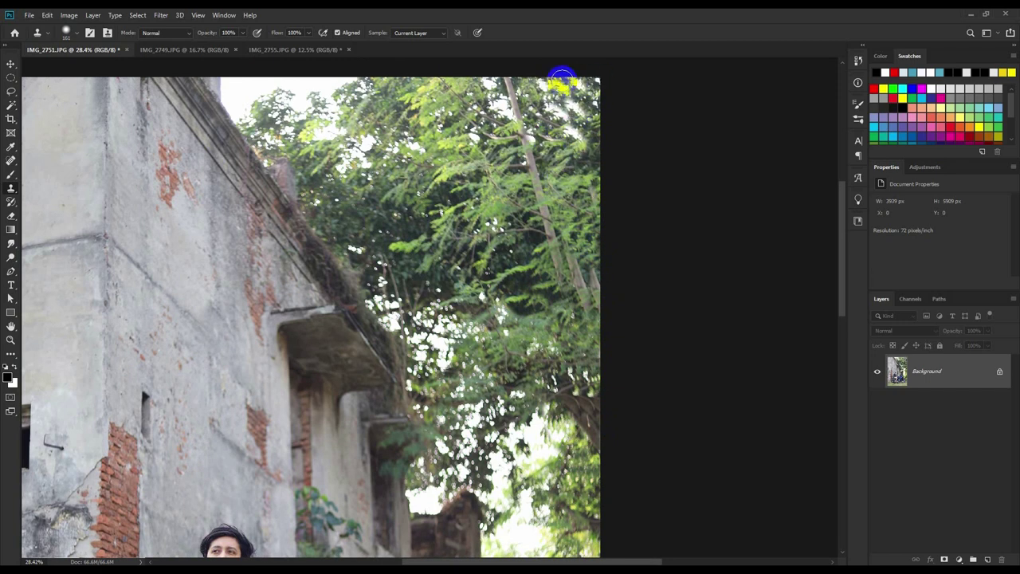
{"action": "scroll", "coordinate": [657, 248], "scroll_direction": "down", "scroll_amount": 2}
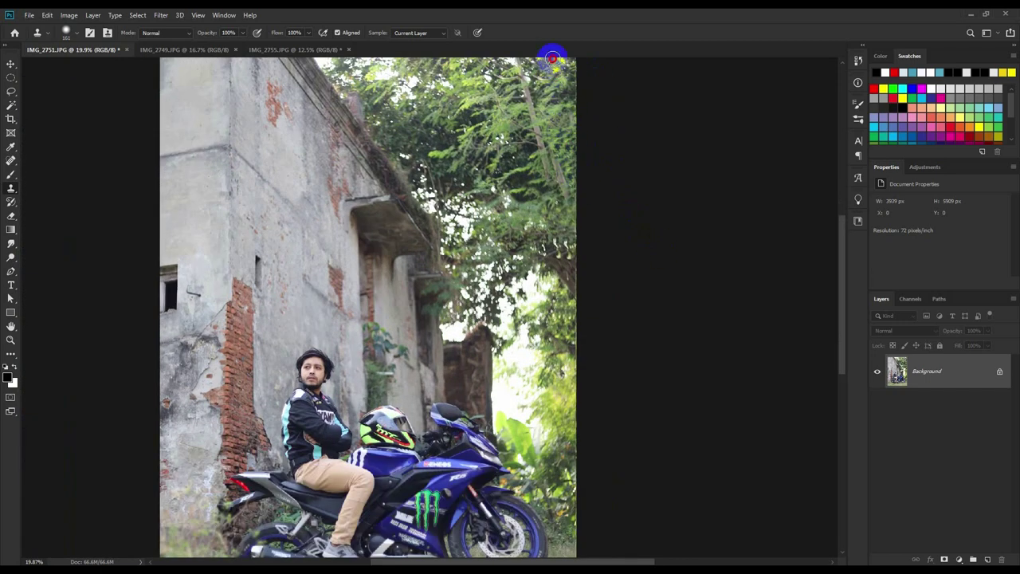
{"action": "scroll", "coordinate": [600, 260], "scroll_direction": "down", "scroll_amount": 2}
Apply Image > Auto Tone to correct the photo's tones.
{"action": "scroll", "coordinate": [601, 259], "scroll_direction": "down", "scroll_amount": 1}
{"action": "left_click", "coordinate": [12, 65]}
{"action": "scroll", "coordinate": [341, 204], "scroll_direction": "up", "scroll_amount": 1}
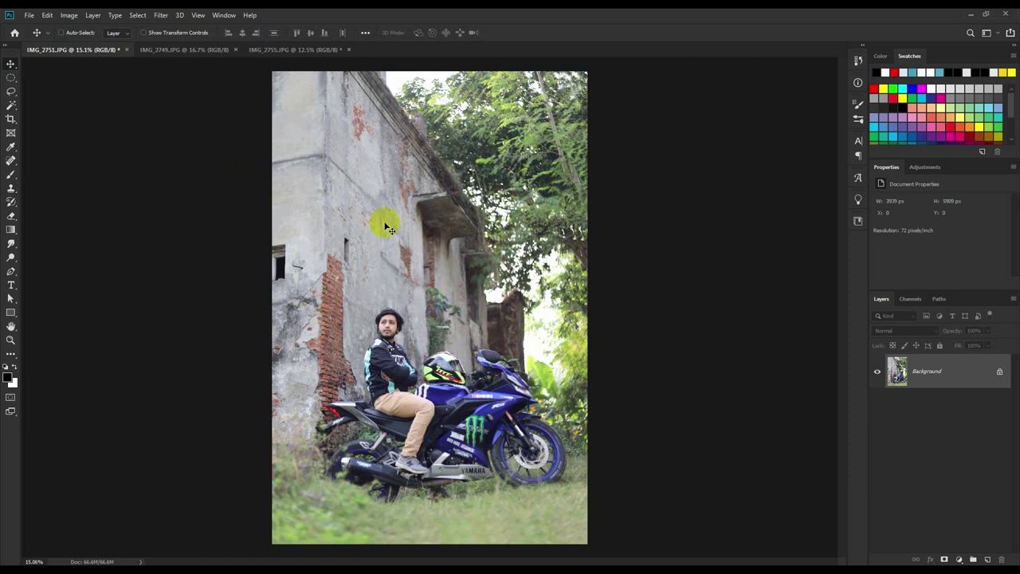
{"action": "left_click", "coordinate": [53, 21]}
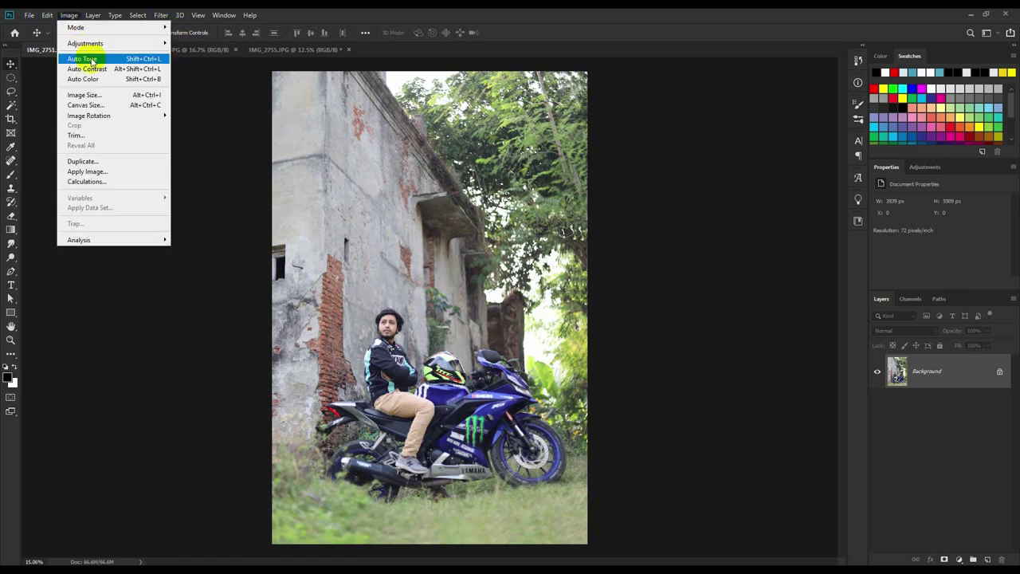
{"action": "left_click", "coordinate": [76, 67]}
{"action": "scroll", "coordinate": [376, 394], "scroll_direction": "up", "scroll_amount": 2}
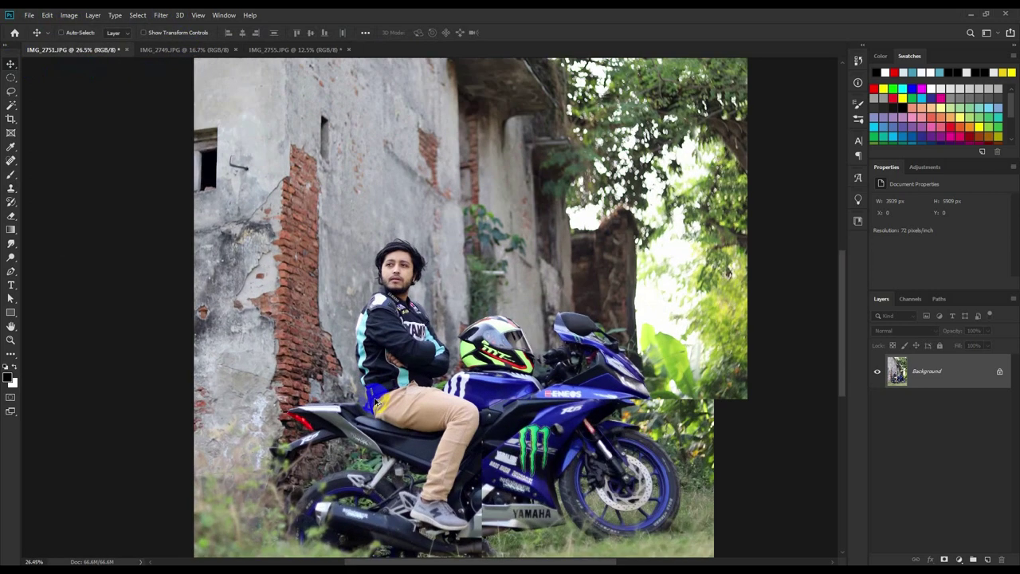
{"action": "scroll", "coordinate": [376, 395], "scroll_direction": "up", "scroll_amount": 1}
{"action": "scroll", "coordinate": [376, 394], "scroll_direction": "down", "scroll_amount": 2}
{"action": "scroll", "coordinate": [376, 394], "scroll_direction": "down", "scroll_amount": 2}
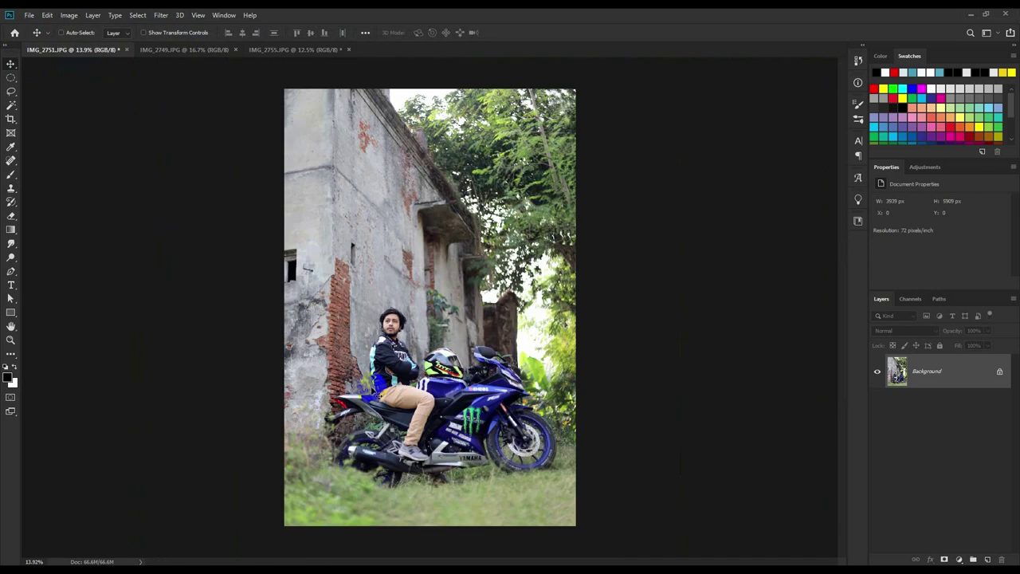
{"action": "left_click", "coordinate": [163, 16]}
{"action": "left_click", "coordinate": [98, 93]}
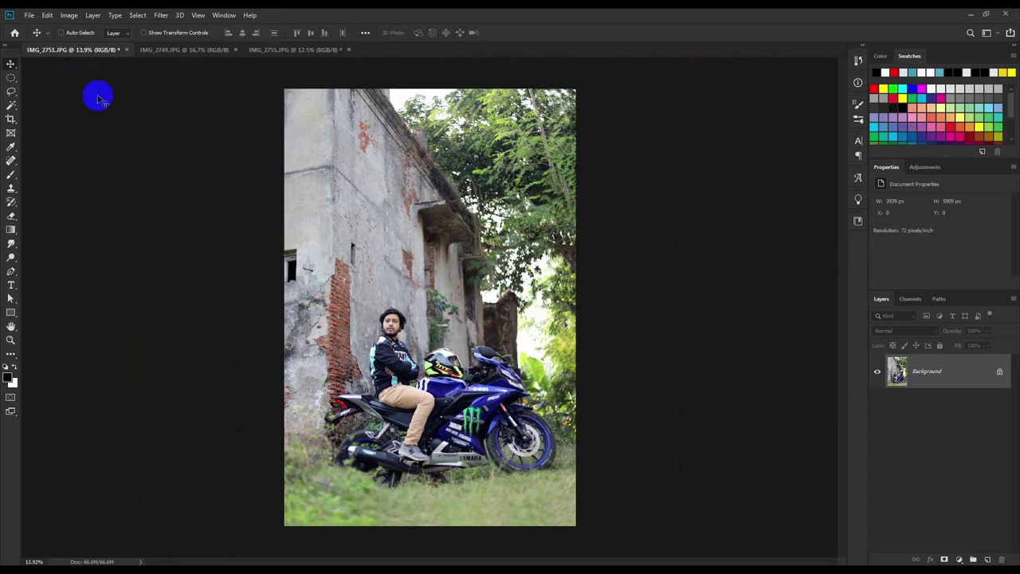
Trim the top-left corner with a second crop to 3866 × 5800 px.
{"action": "left_click", "coordinate": [11, 118]}
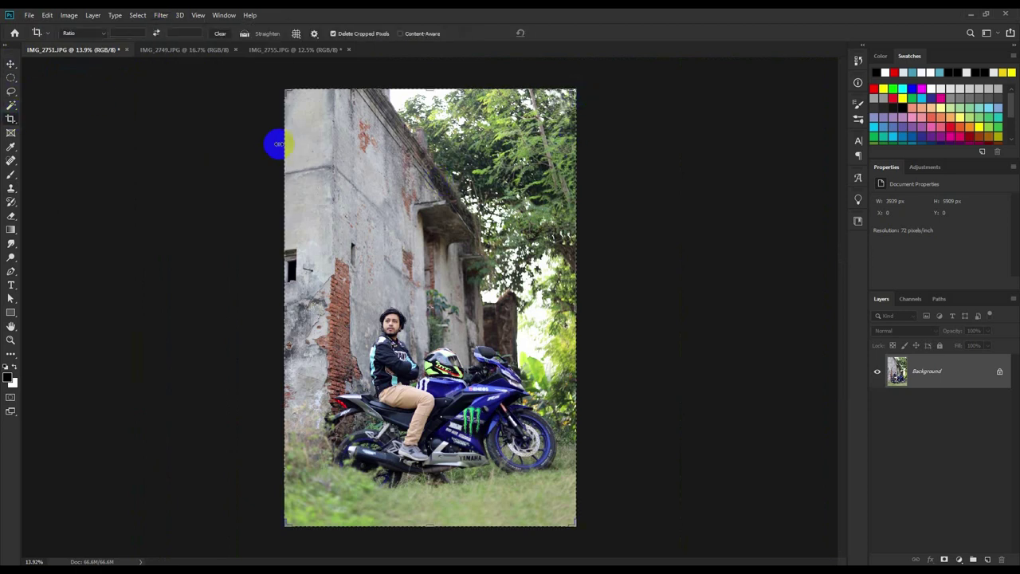
{"action": "left_click_drag", "start_coordinate": [284, 90], "coordinate": [287, 95]}
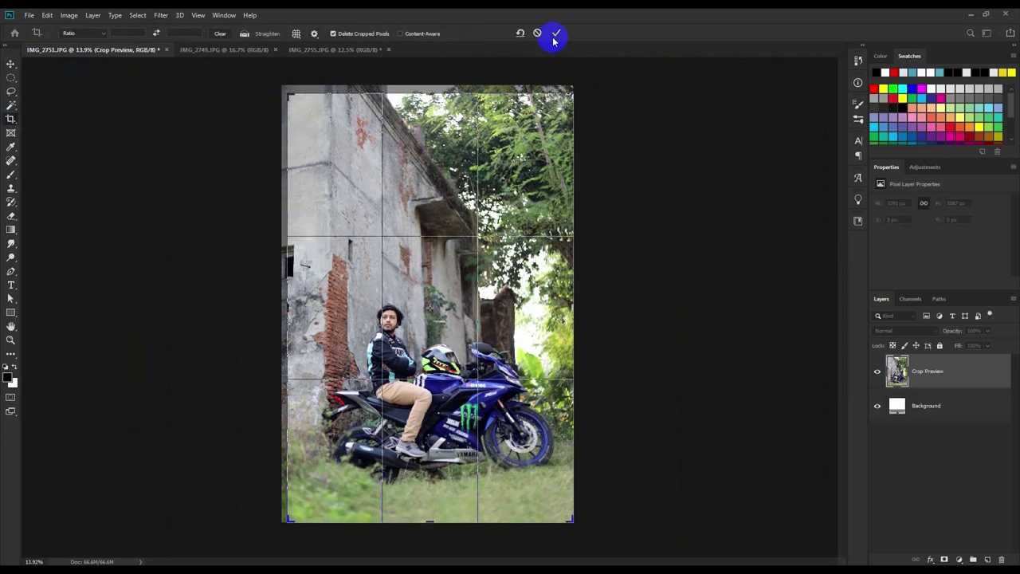
{"action": "left_click", "coordinate": [555, 35]}
{"action": "left_click", "coordinate": [11, 64]}
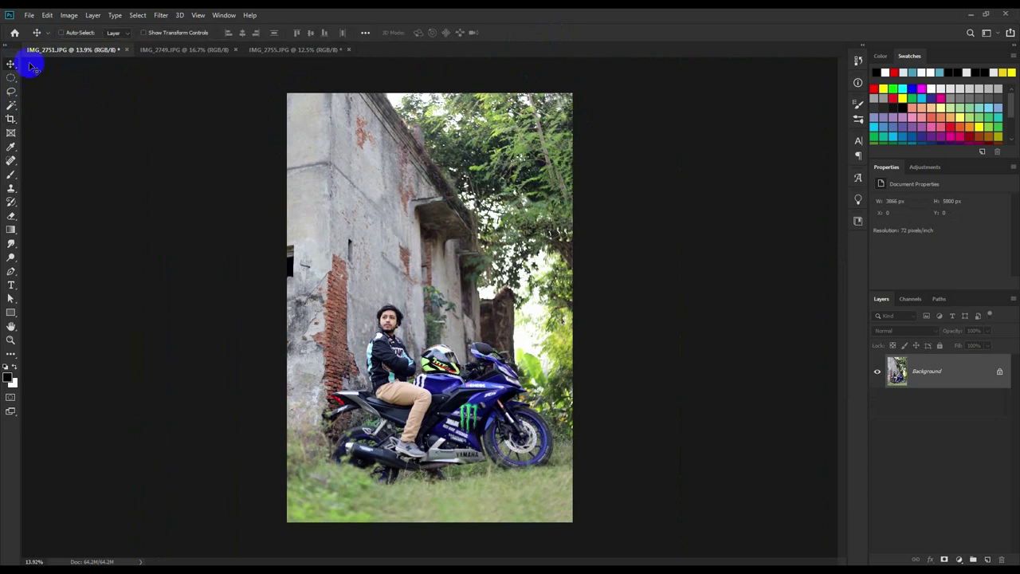
{"action": "left_click", "coordinate": [169, 13]}
In Camera Raw set Highlights -46, Shadows +60, Texture +36, Clarity +32, Dehaze +36.
{"action": "left_click", "coordinate": [184, 79]}
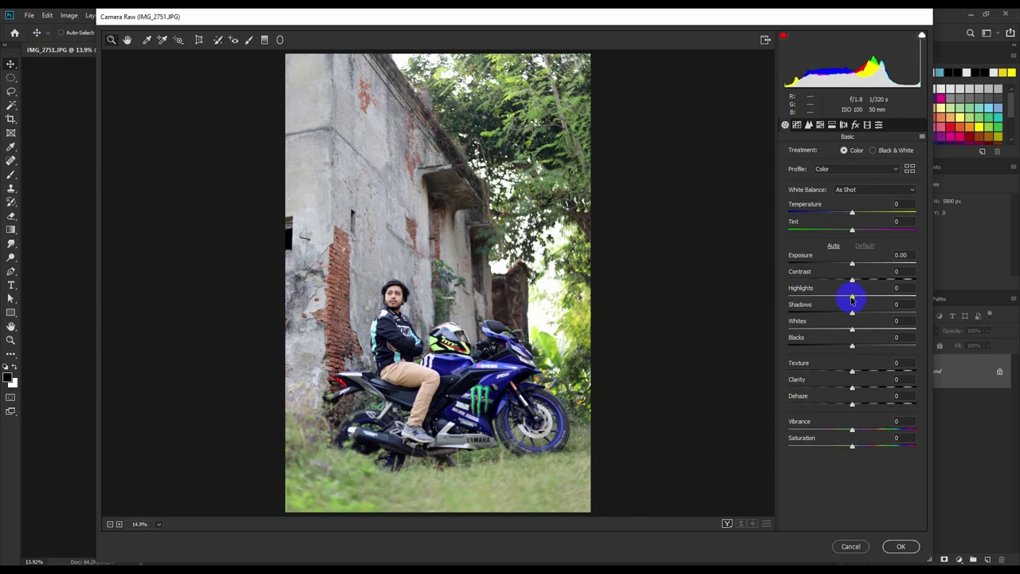
{"action": "left_click_drag", "start_coordinate": [843, 298], "coordinate": [769, 296]}
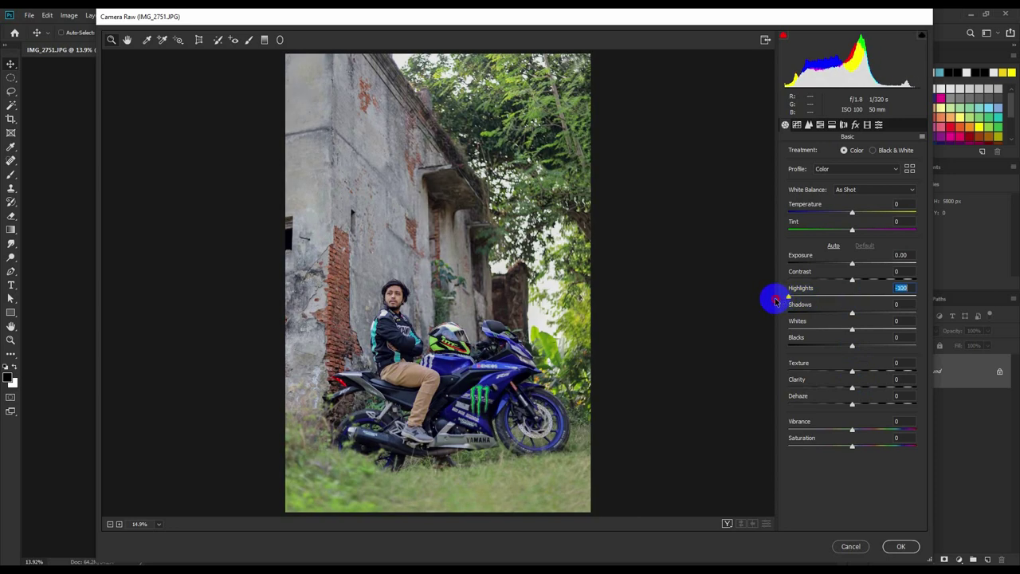
{"action": "left_click_drag", "start_coordinate": [852, 315], "coordinate": [925, 312]}
{"action": "left_click", "coordinate": [470, 379]}
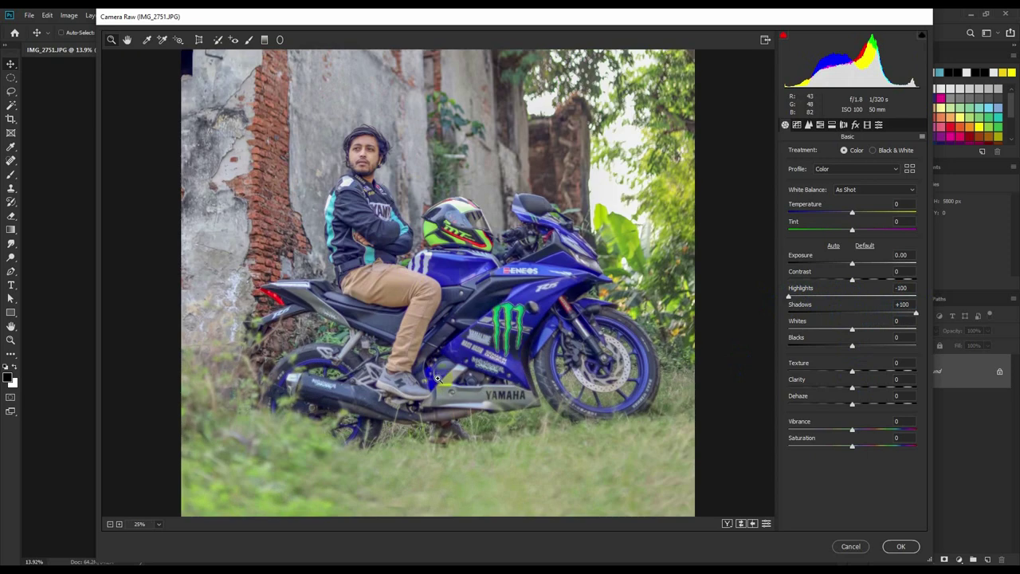
{"action": "left_click", "coordinate": [391, 244]}
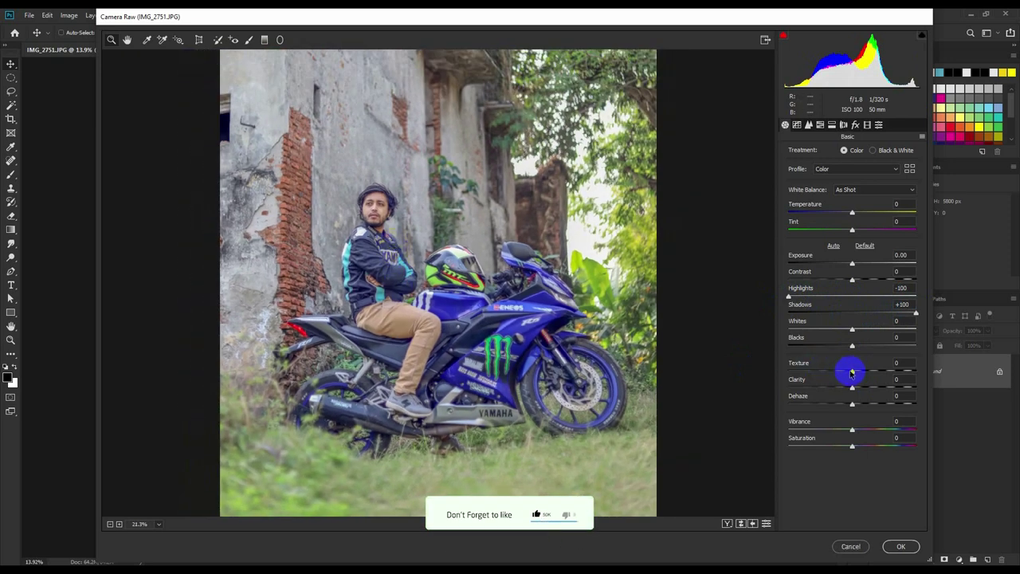
{"action": "mouse_move", "coordinate": [851, 371]}
{"action": "left_mouse_down"}
{"action": "mouse_move", "coordinate": [875, 371]}
{"action": "mouse_move", "coordinate": [872, 405]}
{"action": "left_mouse_up"}
{"action": "type", "text": "+36"}
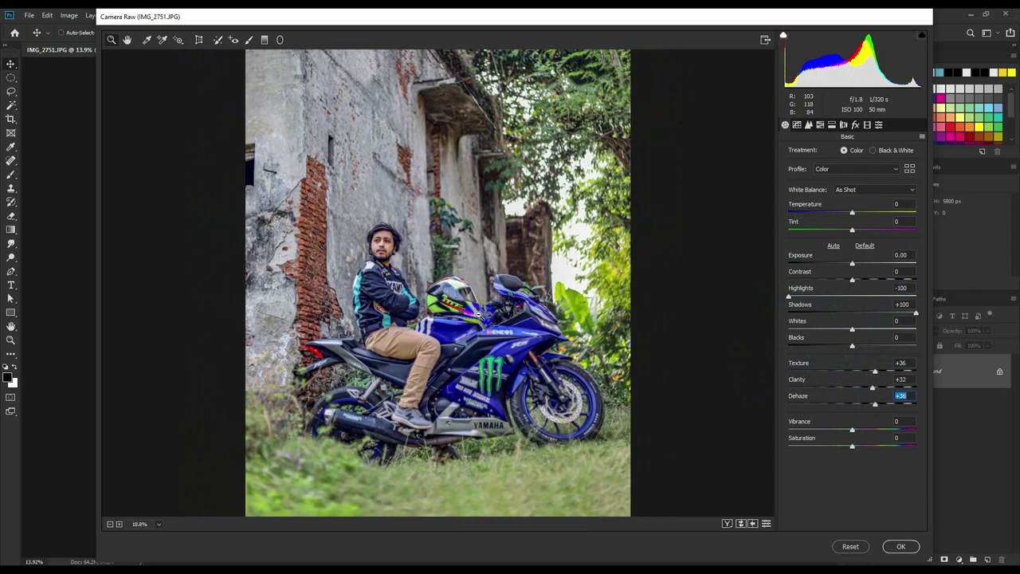
{"action": "left_click_drag", "start_coordinate": [915, 312], "coordinate": [890, 315]}
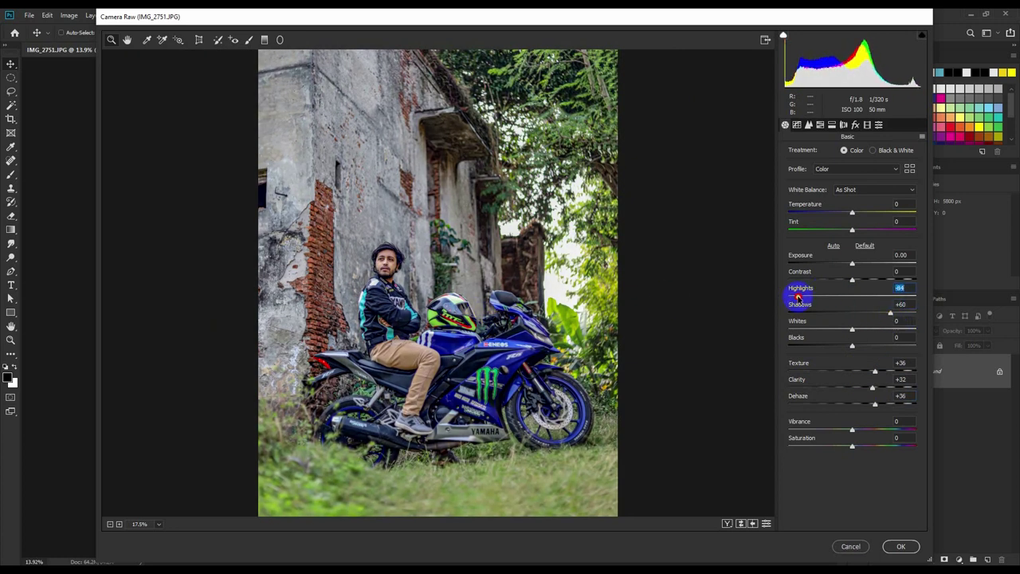
{"action": "left_click_drag", "start_coordinate": [789, 295], "coordinate": [814, 296]}
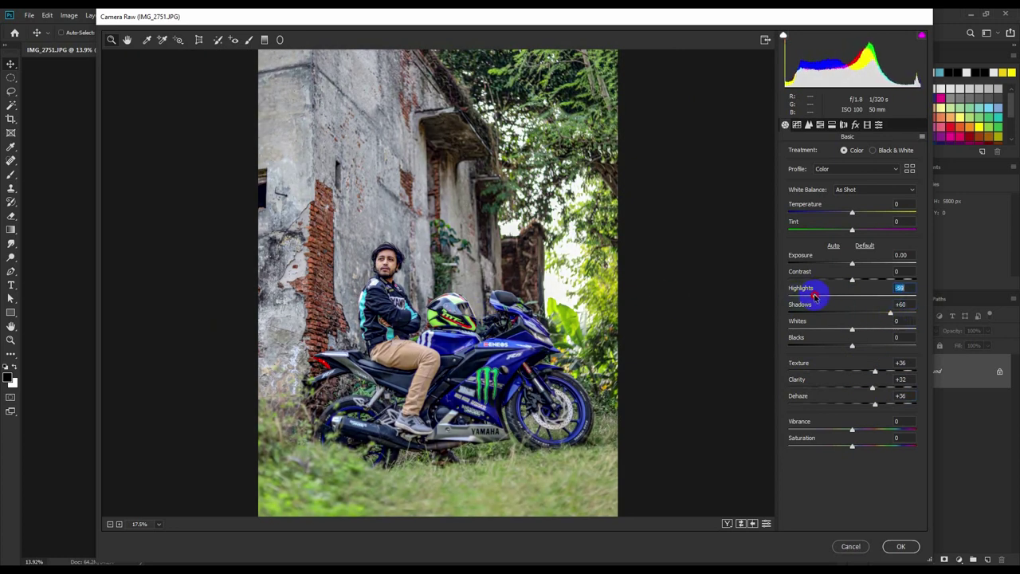
{"action": "left_click", "coordinate": [485, 317], "text": "alt"}
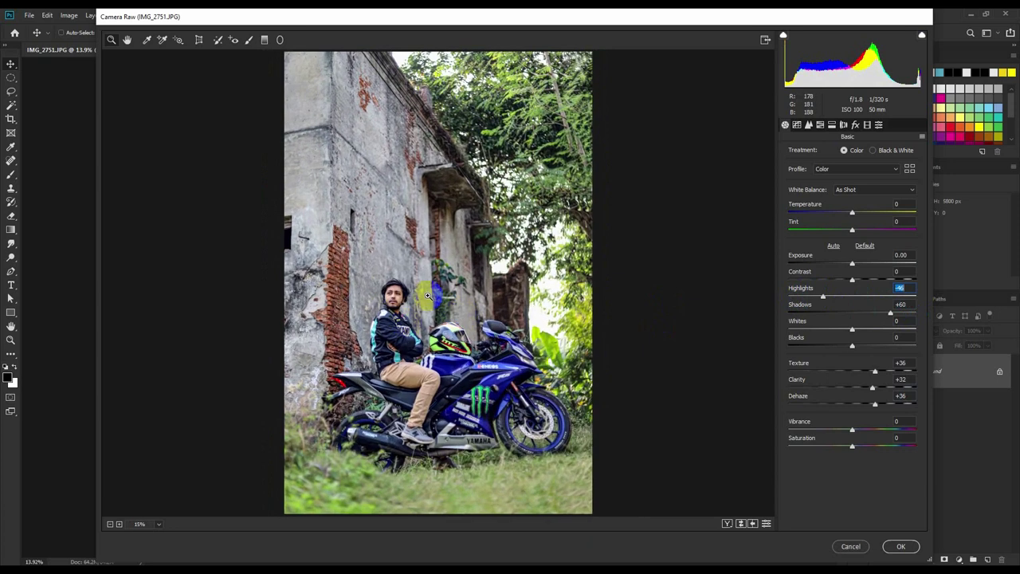
{"action": "left_click", "coordinate": [901, 547]}
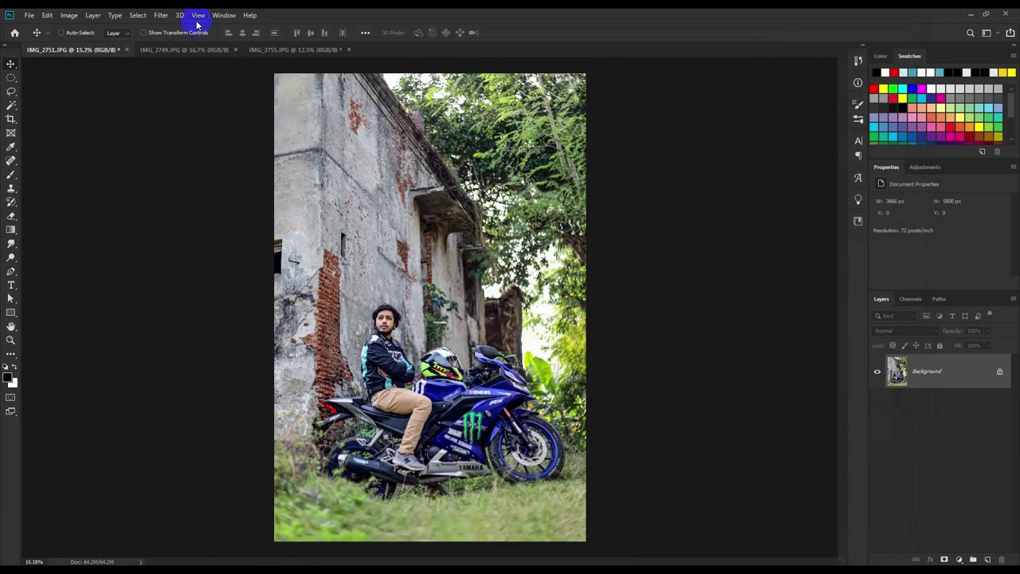
Apply the Creative Turquoise & Red preset through the Camera Raw Filter.
{"action": "left_click", "coordinate": [162, 17]}
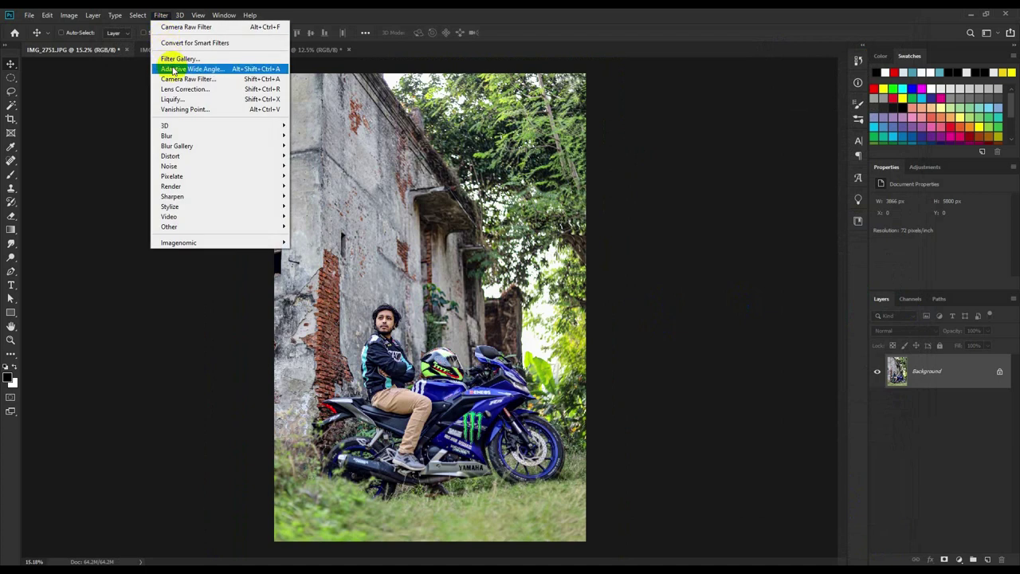
{"action": "left_click", "coordinate": [177, 79]}
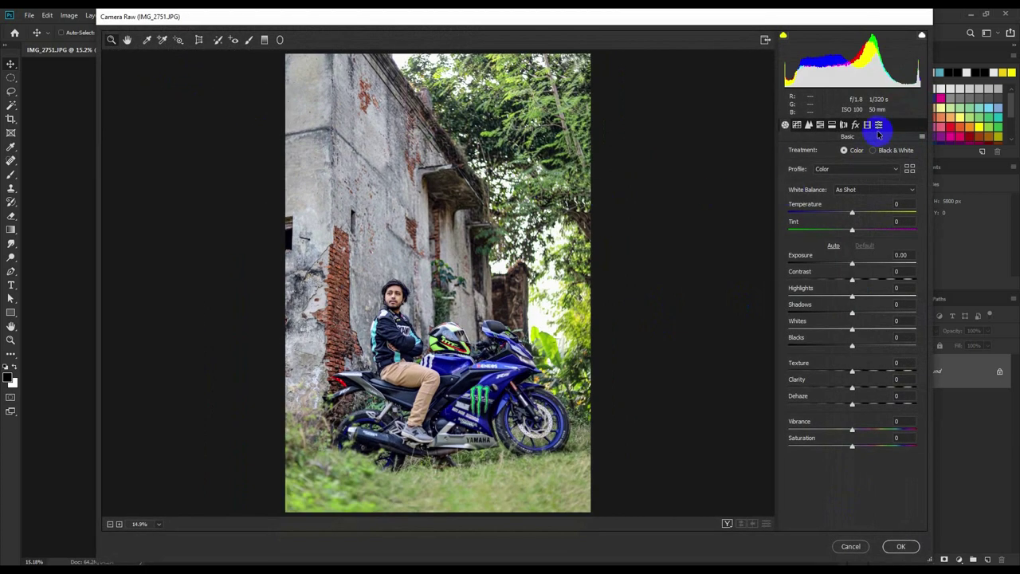
{"action": "left_click", "coordinate": [878, 126]}
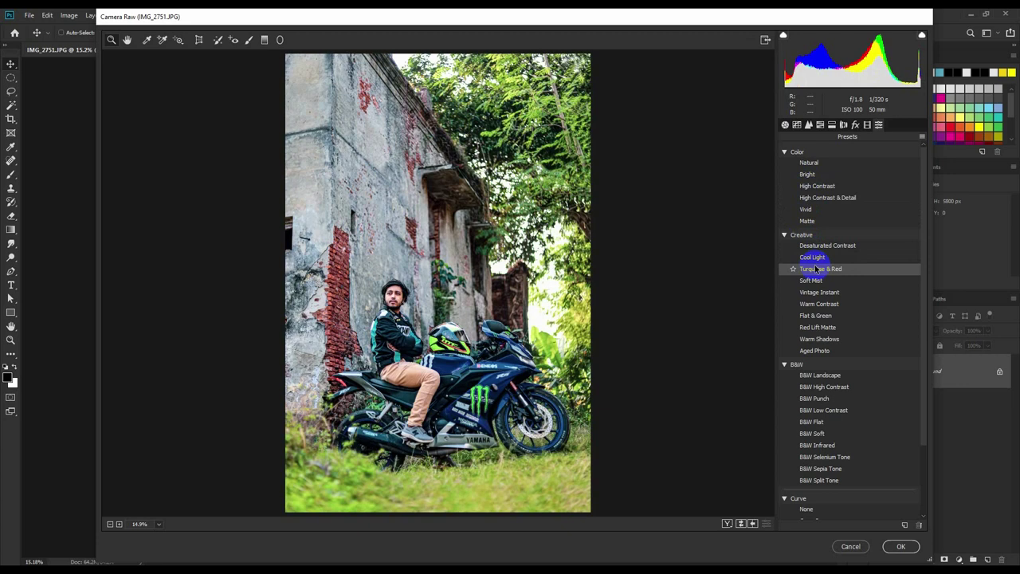
{"action": "left_click", "coordinate": [840, 270]}
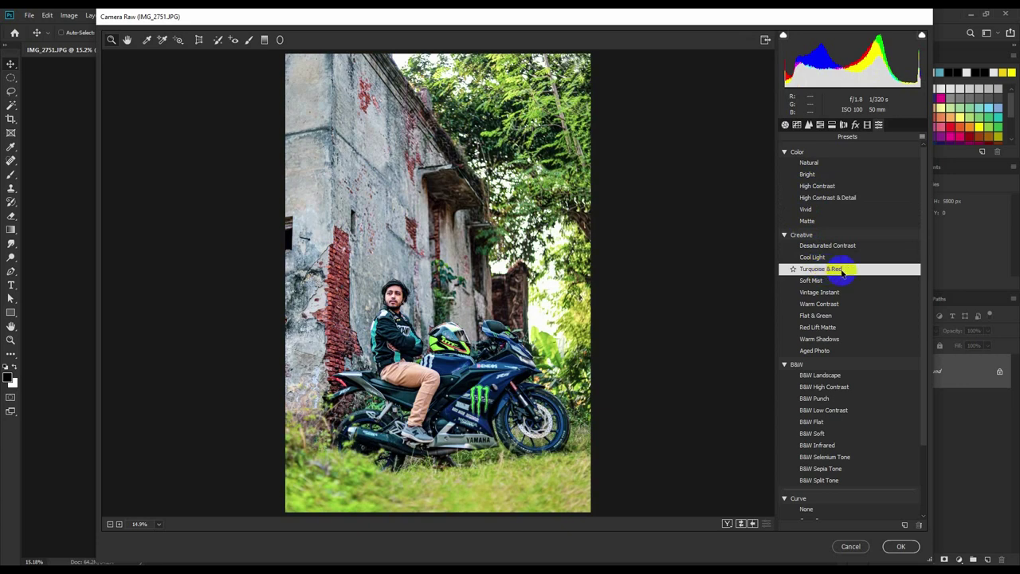
{"action": "left_click", "coordinate": [906, 547]}
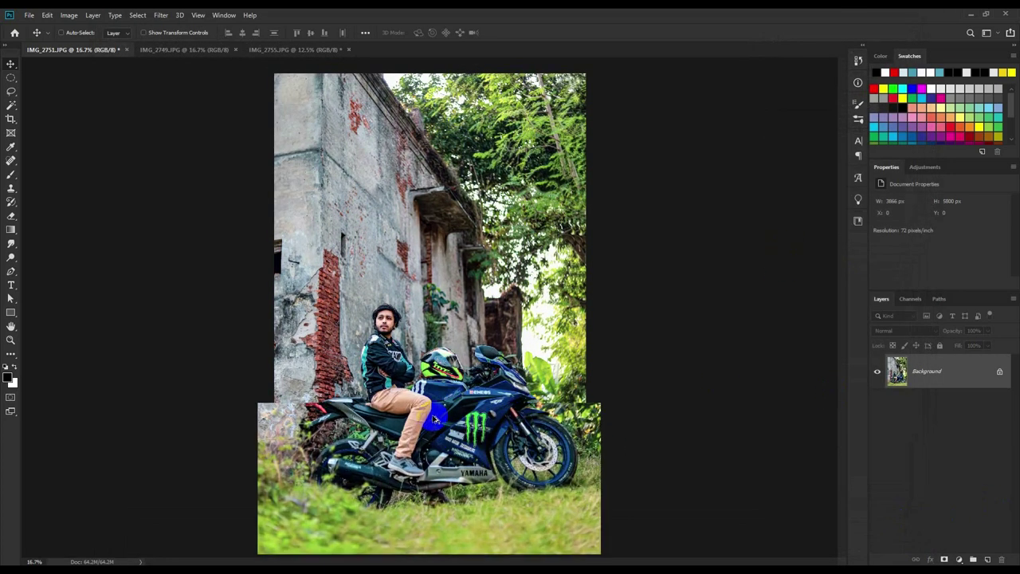
Zoom in on the rider's face and select the Spot Healing Brush.
{"action": "scroll", "coordinate": [325, 319], "scroll_direction": "up", "scroll_amount": 3}
{"action": "scroll", "coordinate": [325, 318], "scroll_direction": "up", "scroll_amount": 3}
{"action": "scroll", "coordinate": [371, 255], "scroll_direction": "up", "scroll_amount": 3}
{"action": "scroll", "coordinate": [403, 280], "scroll_direction": "up", "scroll_amount": 3}
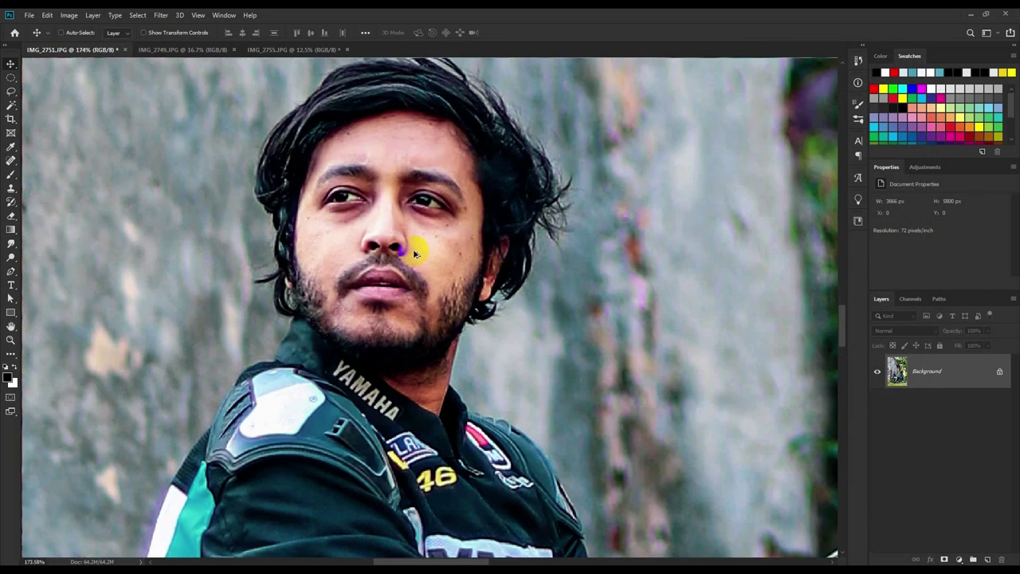
{"action": "right_click", "coordinate": [11, 161]}
{"action": "left_click", "coordinate": [68, 160]}
Zoom in and out to check the healed cheeks and under-eye skin.
{"action": "scroll", "coordinate": [270, 192], "scroll_direction": "up", "scroll_amount": 2}
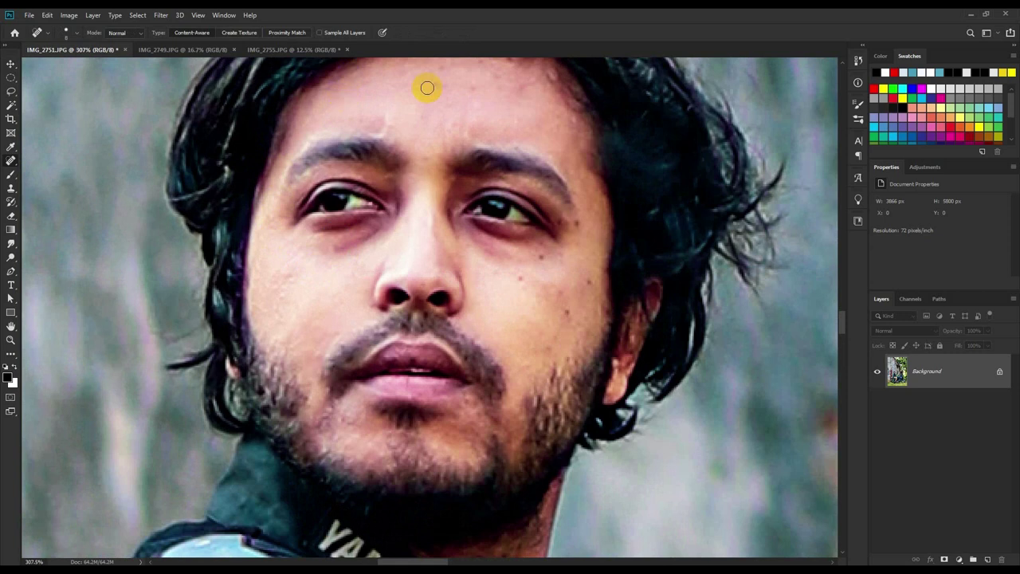
{"action": "scroll", "coordinate": [490, 82], "scroll_direction": "up", "scroll_amount": 2}
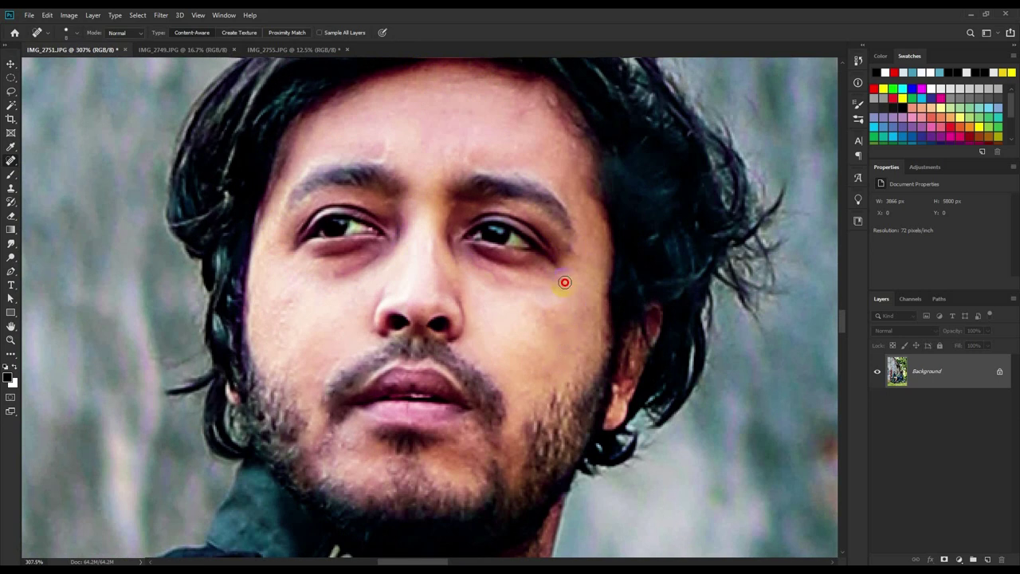
{"action": "scroll", "coordinate": [557, 299], "scroll_direction": "down", "scroll_amount": 2}
{"action": "scroll", "coordinate": [546, 291], "scroll_direction": "down", "scroll_amount": 4}
{"action": "scroll", "coordinate": [534, 295], "scroll_direction": "down", "scroll_amount": 6}
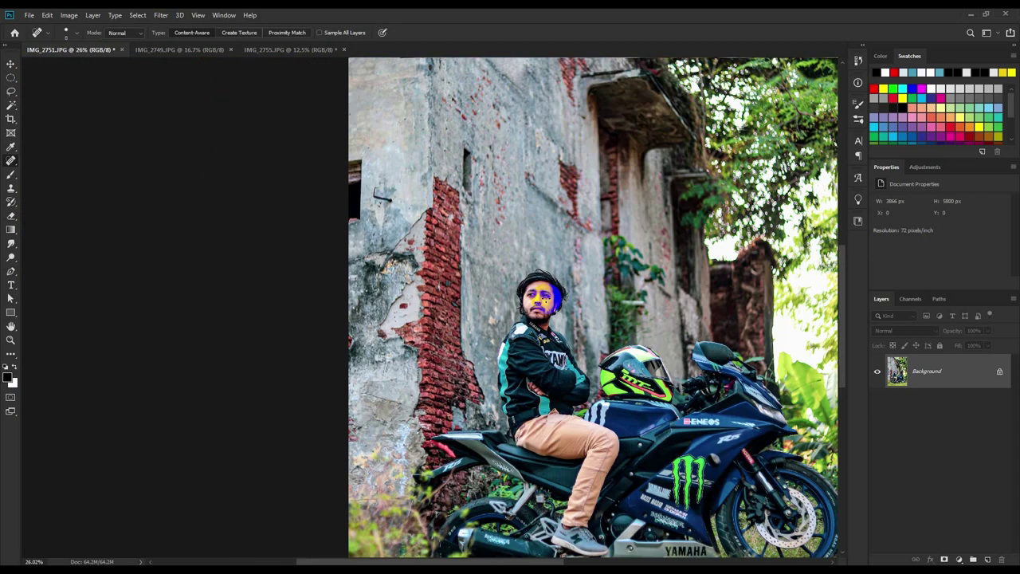
{"action": "scroll", "coordinate": [547, 345], "scroll_direction": "up", "scroll_amount": 3}
{"action": "scroll", "coordinate": [565, 342], "scroll_direction": "up", "scroll_amount": 3}
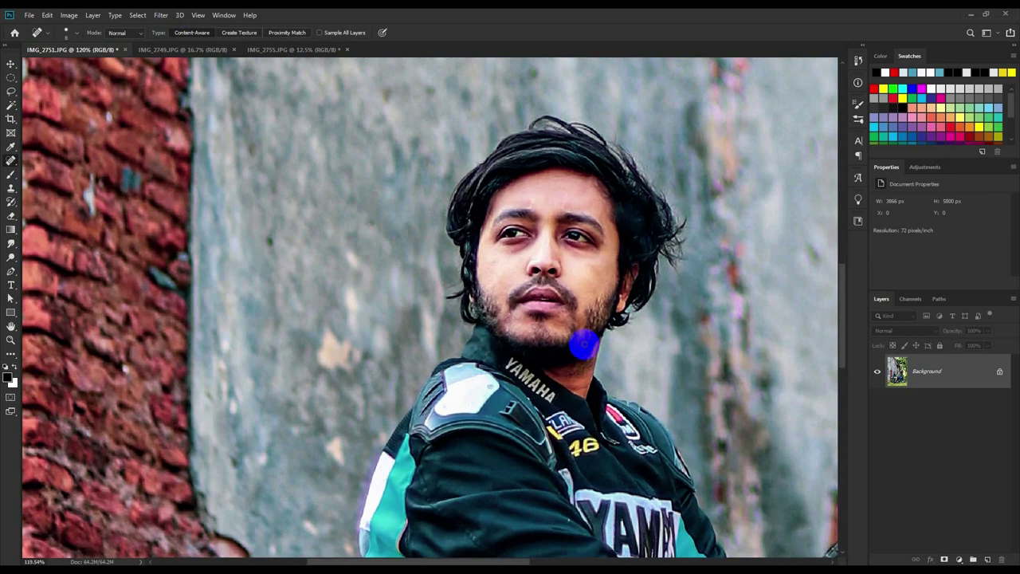
{"action": "scroll", "coordinate": [583, 342], "scroll_direction": "up", "scroll_amount": 2}
{"action": "left_click", "coordinate": [163, 18]}
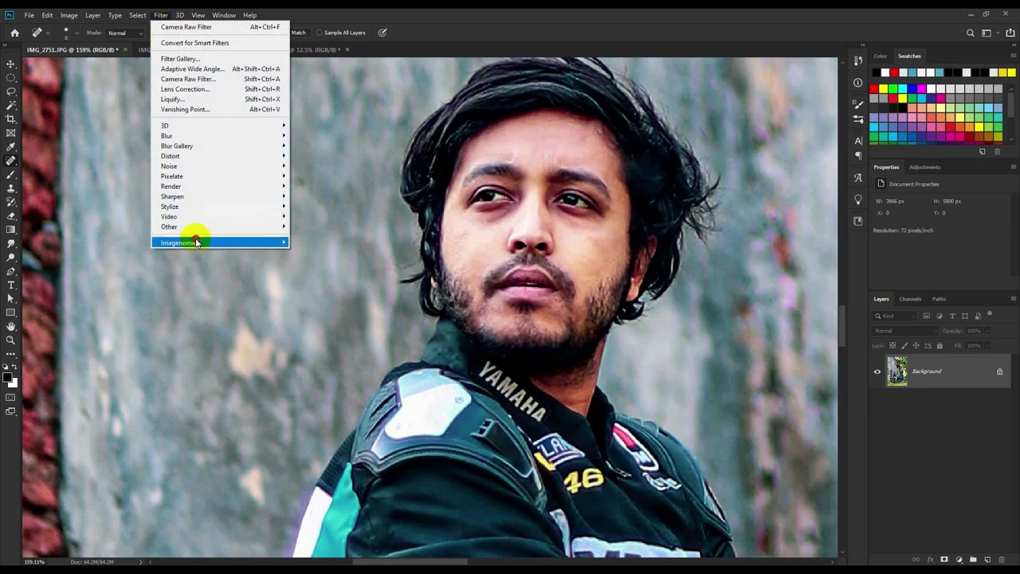
Run Portraiture with its Default preset, check the face at 100%, and apply.
{"action": "left_click", "coordinate": [666, 252]}
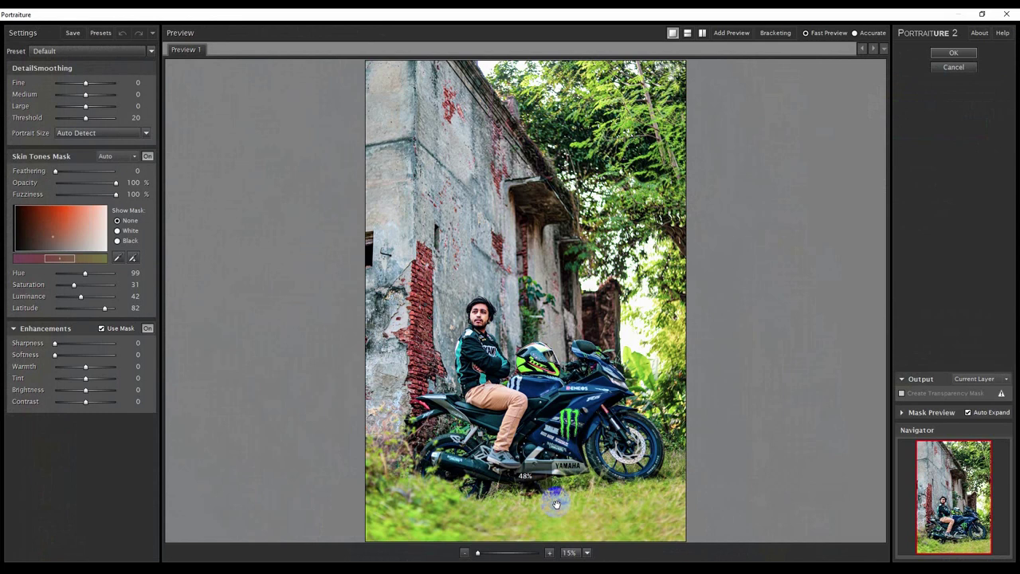
{"action": "left_click", "coordinate": [549, 553]}
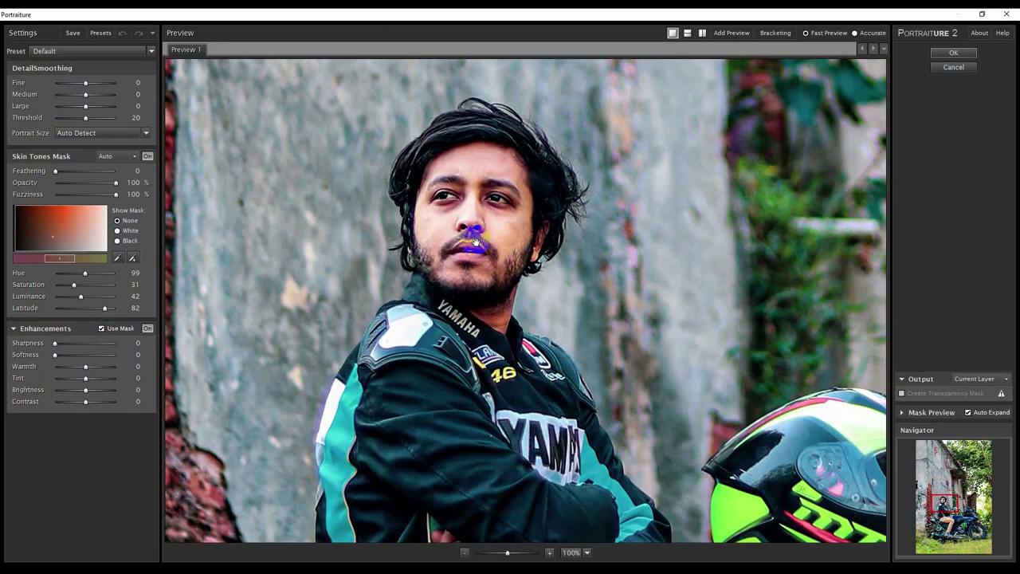
{"action": "left_click", "coordinate": [940, 53]}
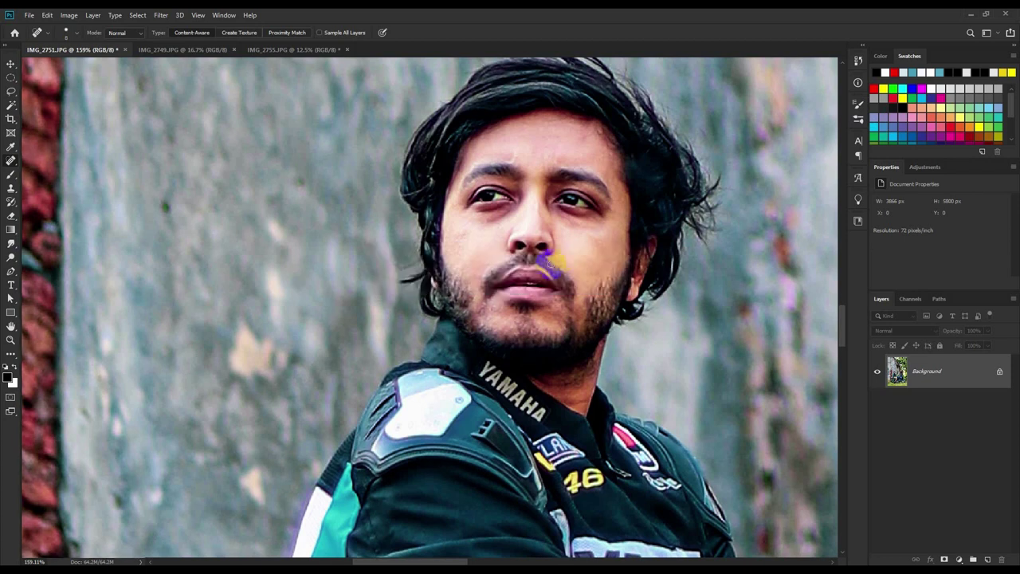
Select the Smudge Tool with Strength kept at 10%.
{"action": "left_click", "coordinate": [11, 257]}
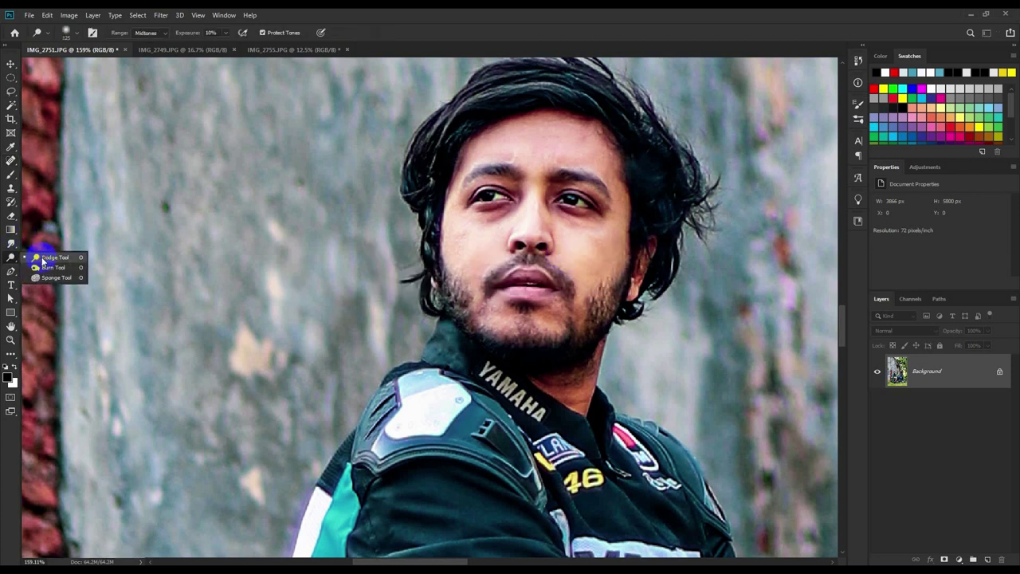
{"action": "left_click", "coordinate": [48, 263]}
{"action": "scroll", "coordinate": [296, 221], "scroll_direction": "up", "scroll_amount": 1}
{"action": "left_click", "coordinate": [12, 243]}
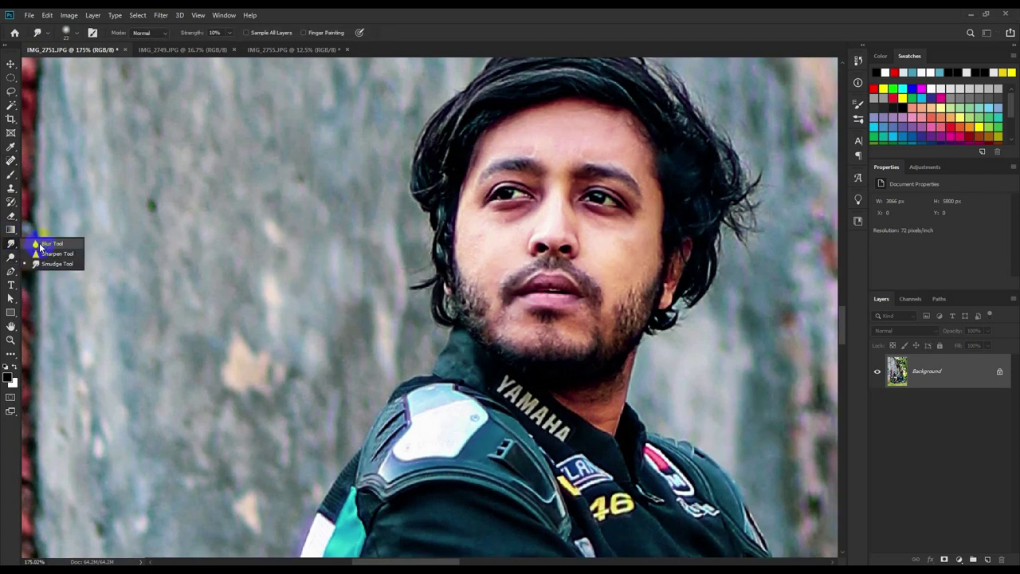
{"action": "left_click", "coordinate": [50, 264]}
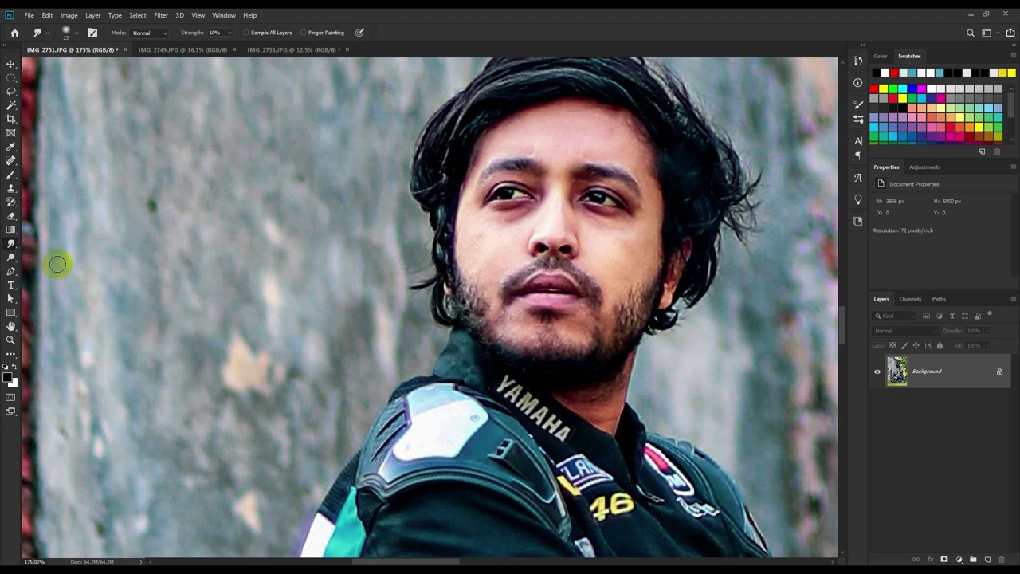
{"action": "left_click", "coordinate": [229, 35]}
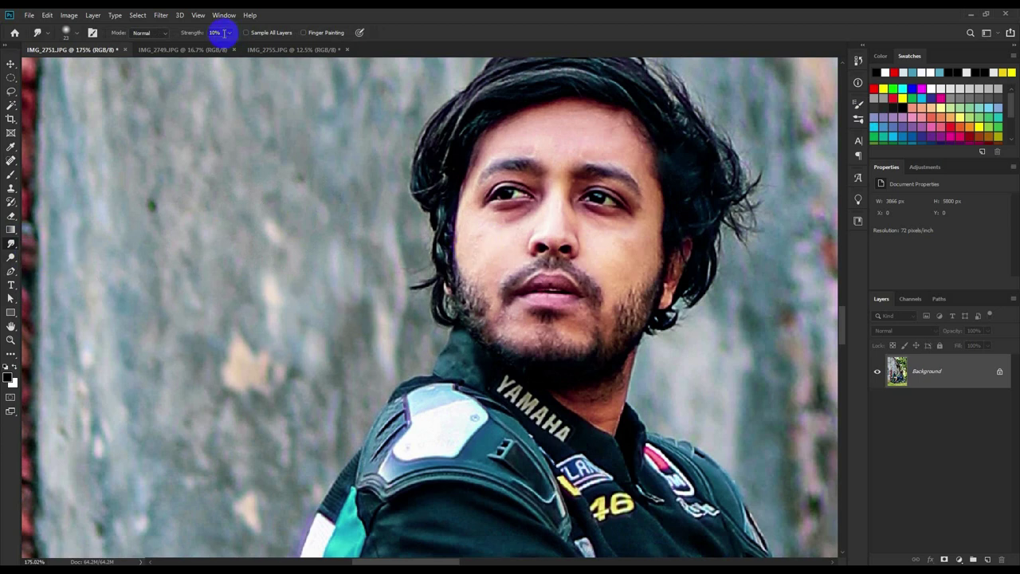
{"action": "left_click", "coordinate": [214, 34]}
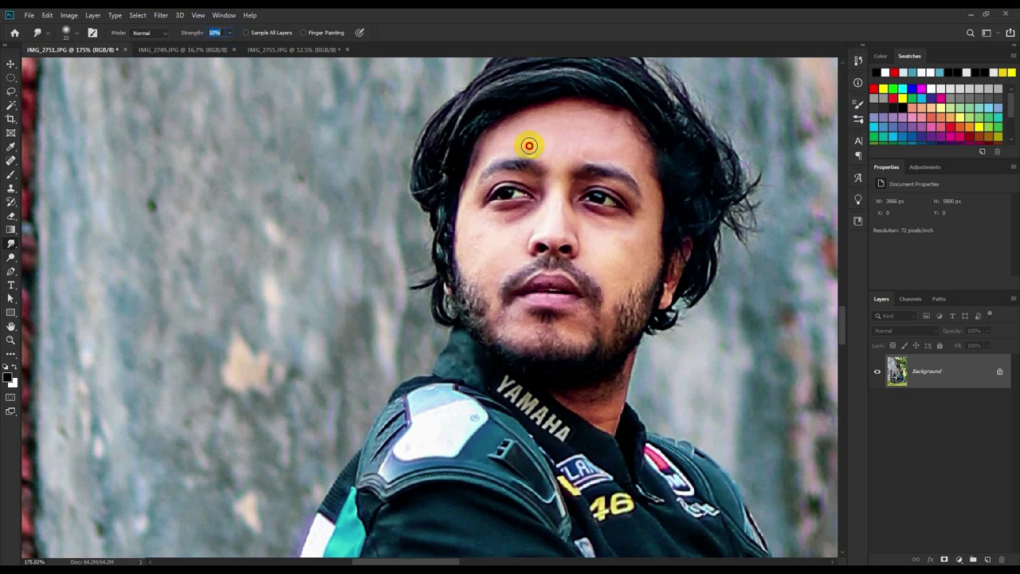
Smudge the forehead, cheeks, above the left eye and moustache corner to soften skin.
{"action": "mouse_move", "coordinate": [529, 146]}
{"action": "left_mouse_down"}
{"action": "mouse_move", "coordinate": [499, 137]}
{"action": "mouse_move", "coordinate": [637, 115]}
{"action": "left_mouse_up"}
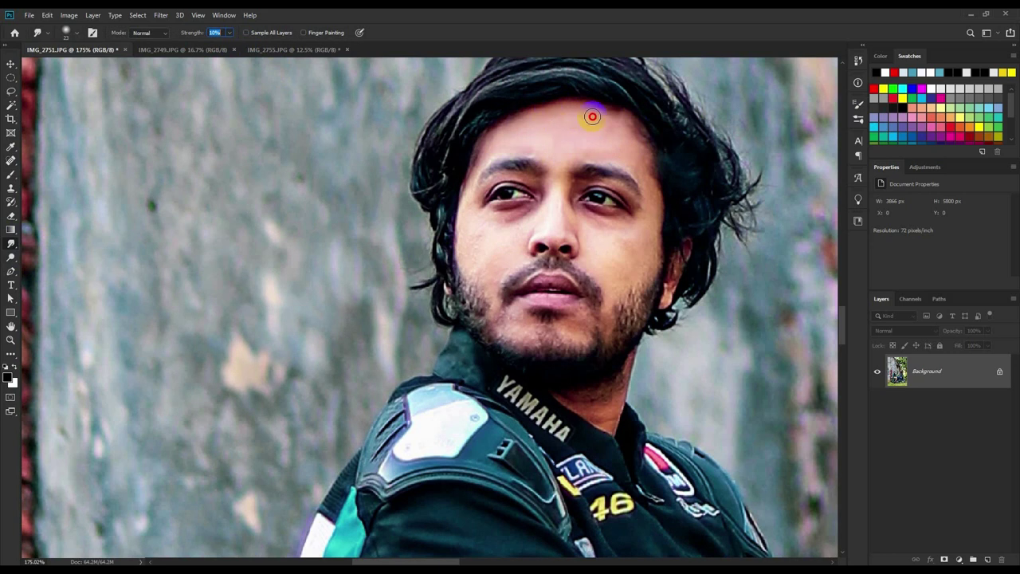
{"action": "mouse_move", "coordinate": [494, 156]}
{"action": "left_mouse_down"}
{"action": "mouse_move", "coordinate": [467, 178]}
{"action": "mouse_move", "coordinate": [469, 212]}
{"action": "mouse_move", "coordinate": [522, 220]}
{"action": "left_mouse_up"}
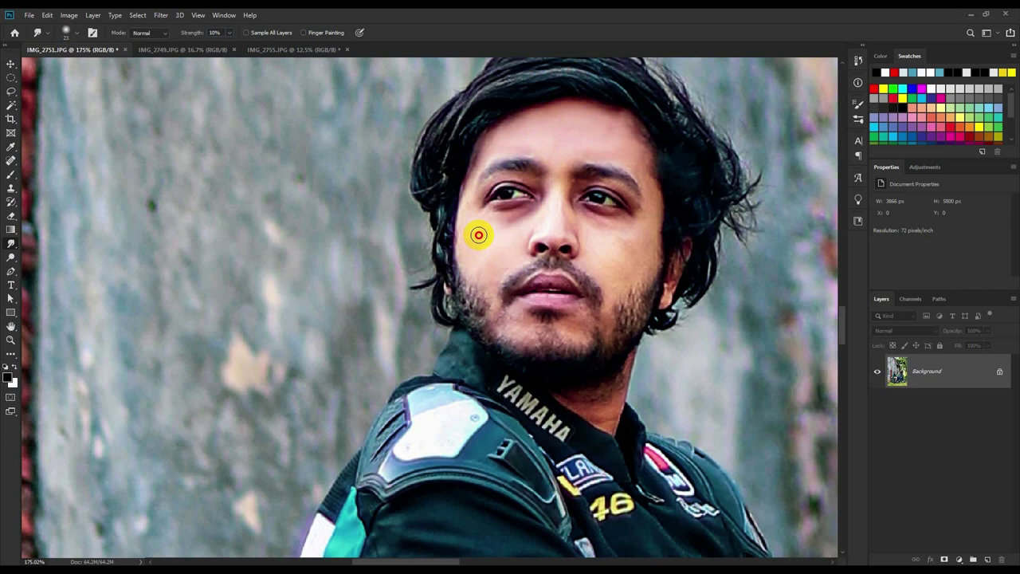
{"action": "left_click_drag", "start_coordinate": [545, 174], "coordinate": [517, 176]}
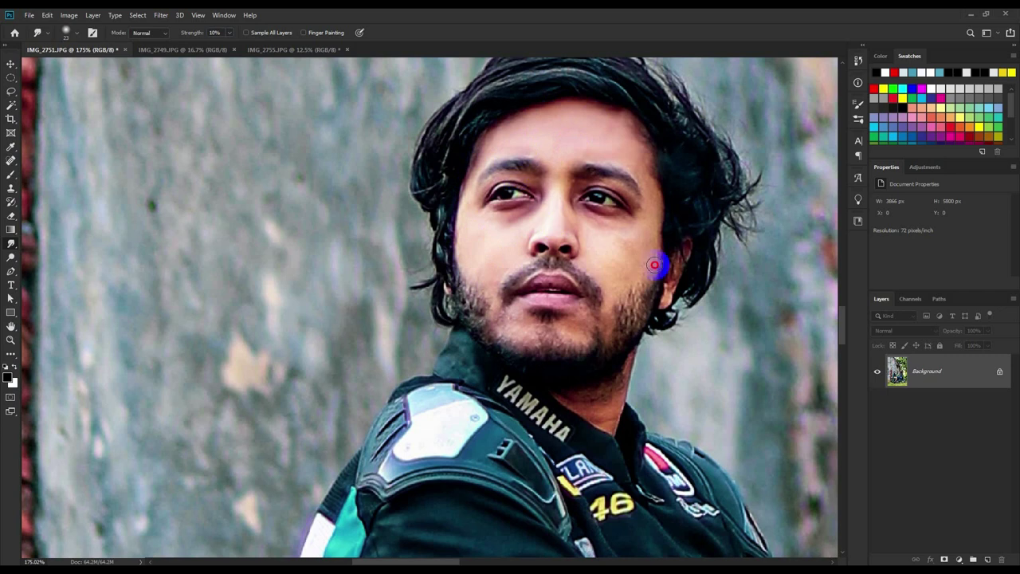
{"action": "left_click_drag", "start_coordinate": [586, 252], "coordinate": [516, 296]}
{"action": "left_click_drag", "start_coordinate": [610, 305], "coordinate": [613, 185]}
{"action": "scroll", "coordinate": [591, 223], "scroll_direction": "down", "scroll_amount": 3}
{"action": "scroll", "coordinate": [611, 239], "scroll_direction": "down", "scroll_amount": 3}
{"action": "scroll", "coordinate": [606, 243], "scroll_direction": "down", "scroll_amount": 3}
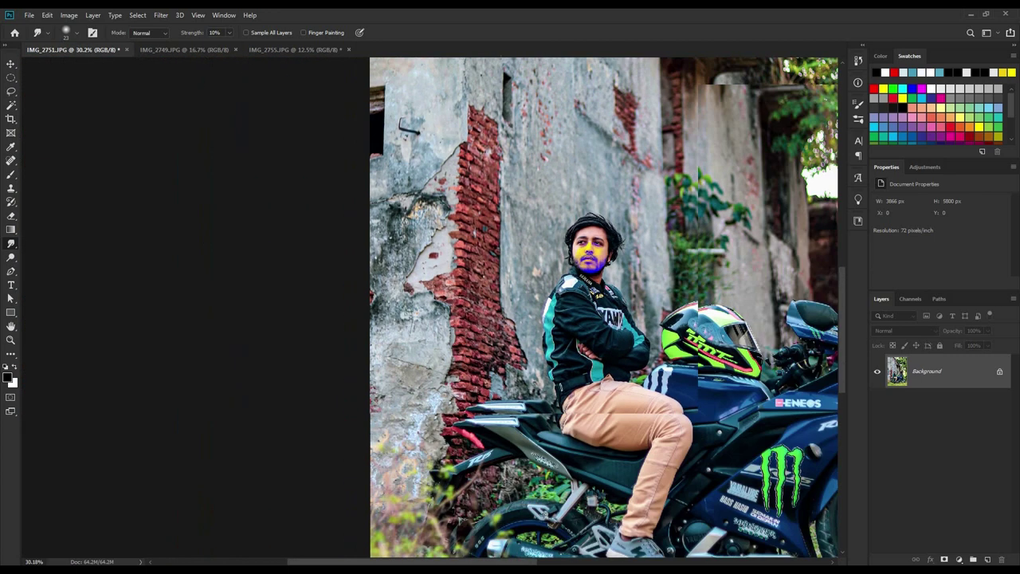
{"action": "scroll", "coordinate": [590, 257], "scroll_direction": "down", "scroll_amount": 3}
{"action": "scroll", "coordinate": [522, 331], "scroll_direction": "down", "scroll_amount": 1}
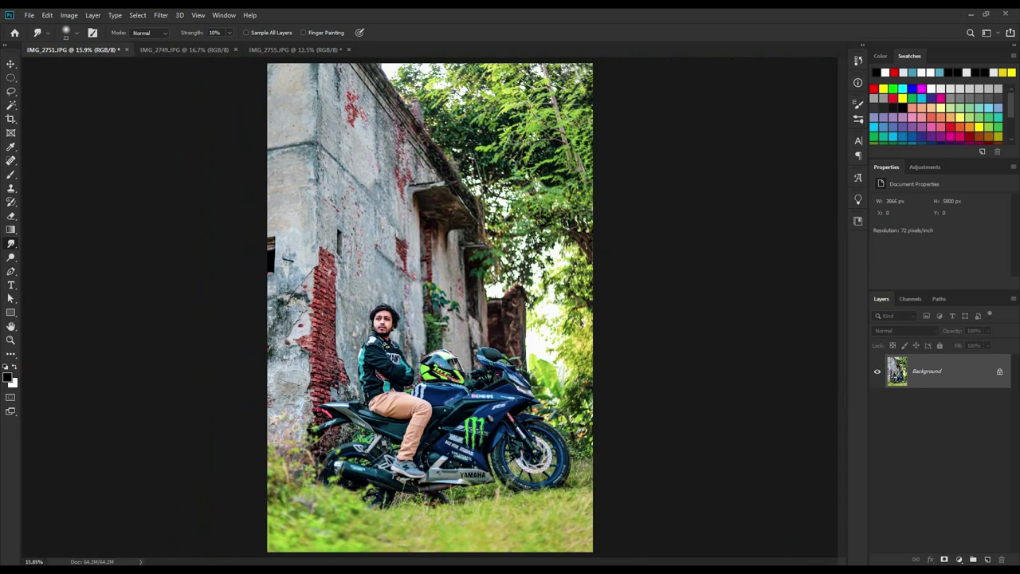
Add a Color Lookup adjustment layer loaded with the DropBlues.3DL LUT.
{"action": "left_click", "coordinate": [960, 560]}
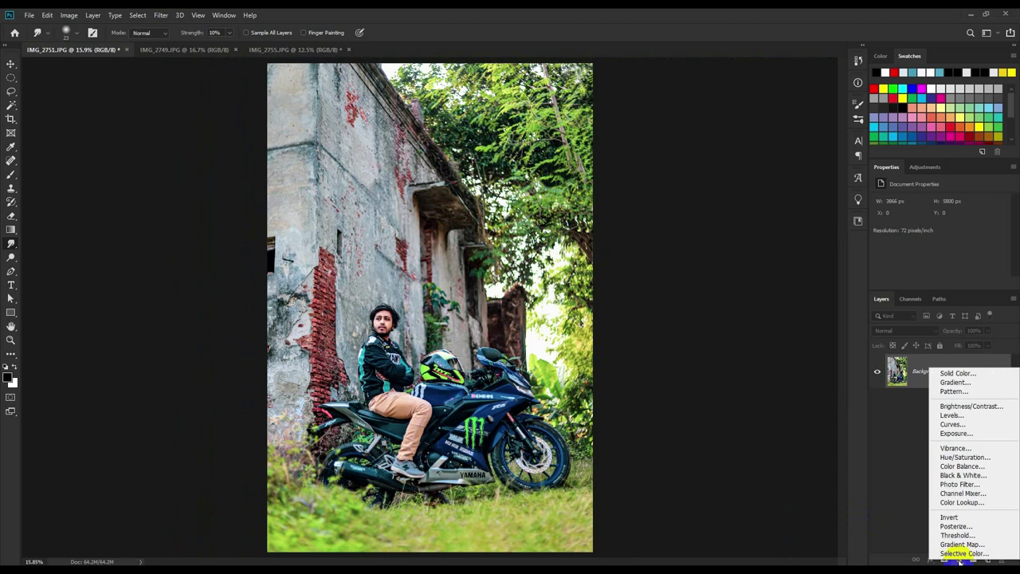
{"action": "left_click", "coordinate": [964, 503]}
{"action": "left_click", "coordinate": [943, 203]}
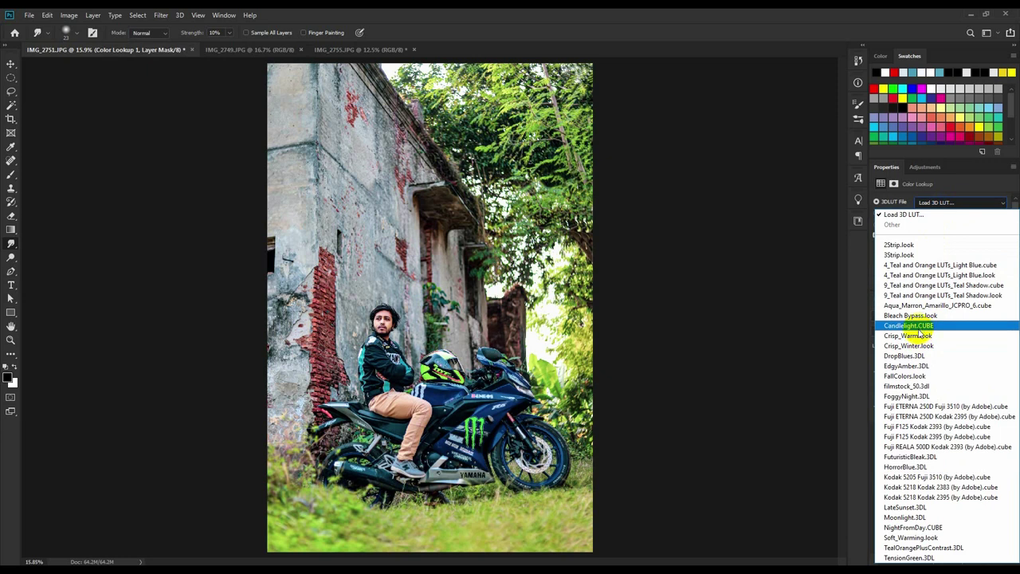
{"action": "left_click", "coordinate": [919, 336]}
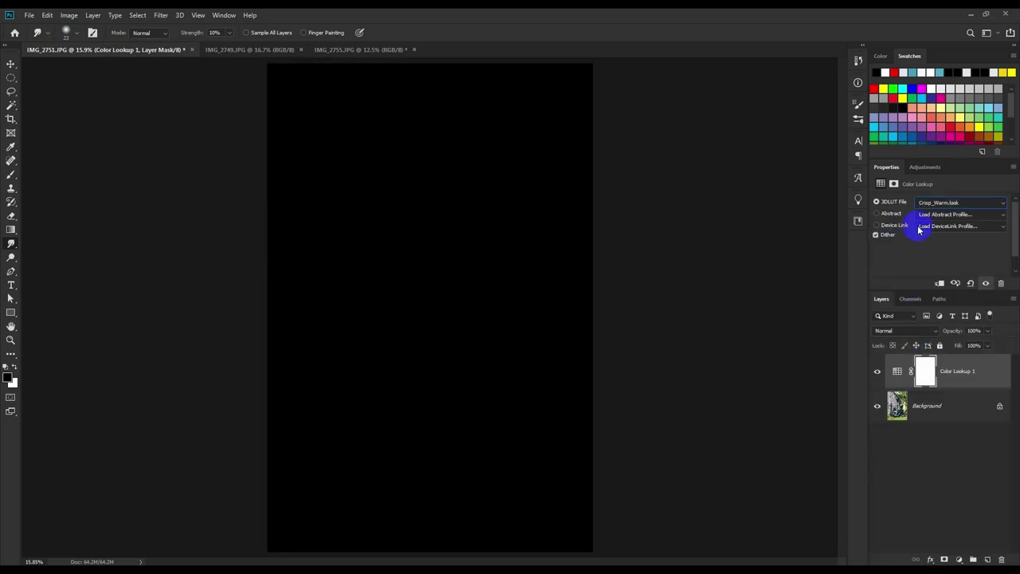
{"action": "scroll", "coordinate": [932, 204], "scroll_direction": "down", "scroll_amount": 1}
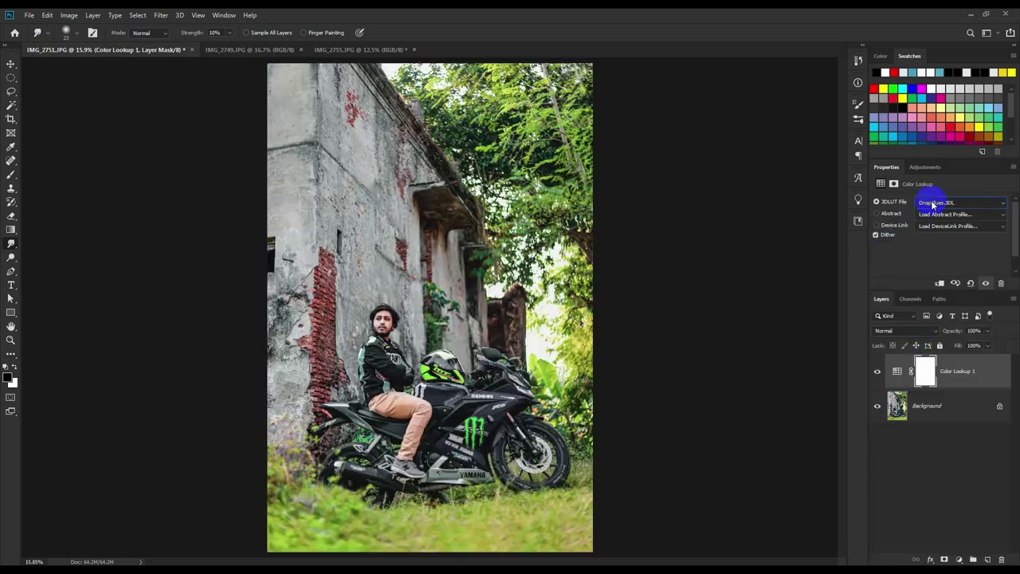
{"action": "left_click", "coordinate": [935, 206]}
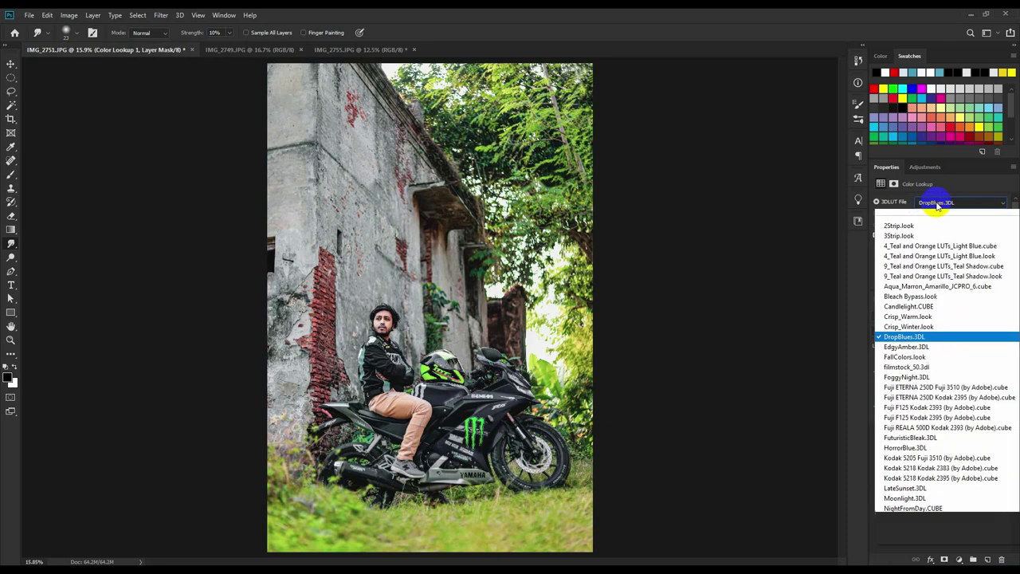
Keep DropBlues.3DL, take the Brush tool and target the Color Lookup 1 layer mask.
{"action": "left_click", "coordinate": [920, 360]}
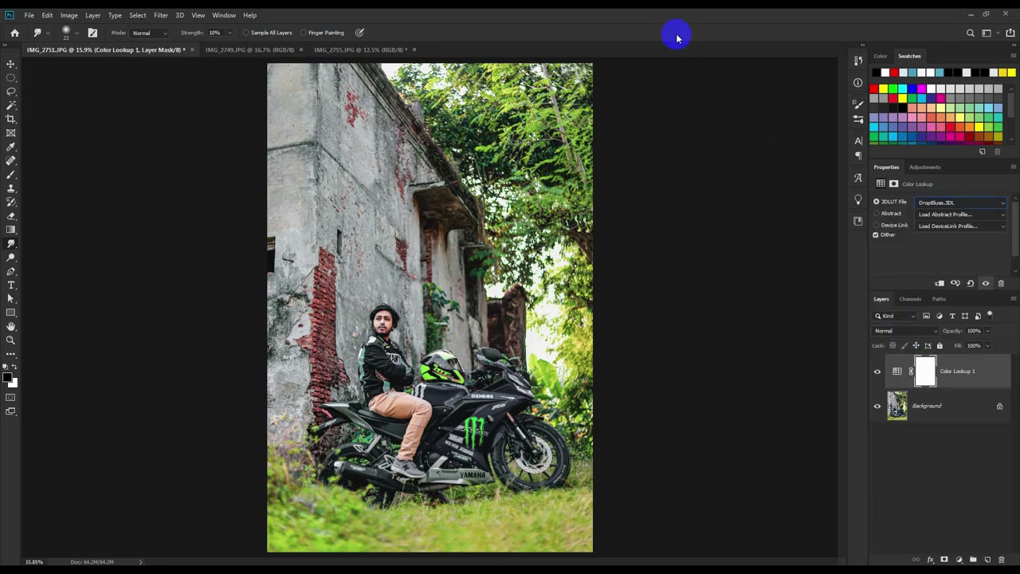
{"action": "left_click", "coordinate": [11, 148]}
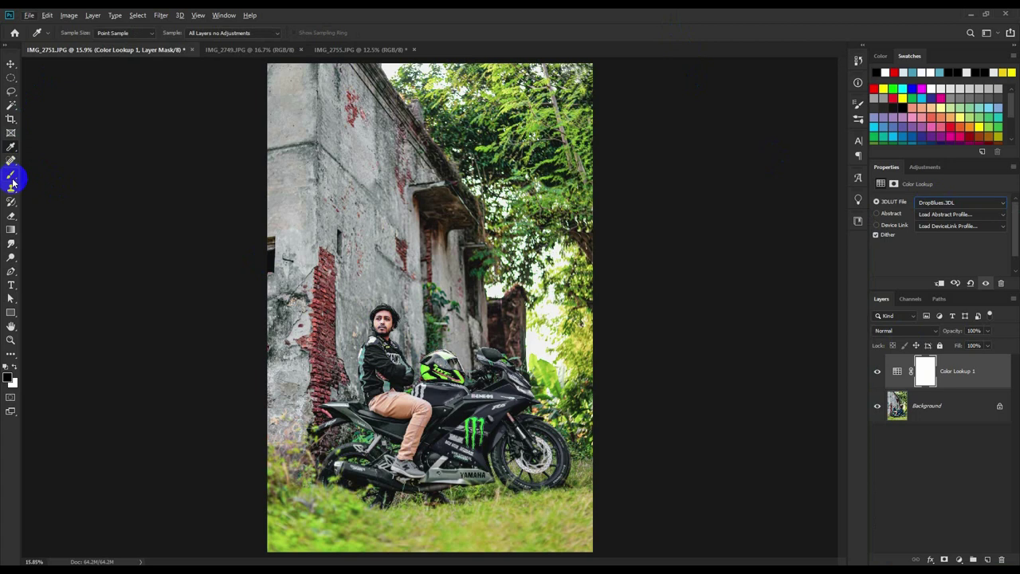
{"action": "left_click", "coordinate": [11, 177]}
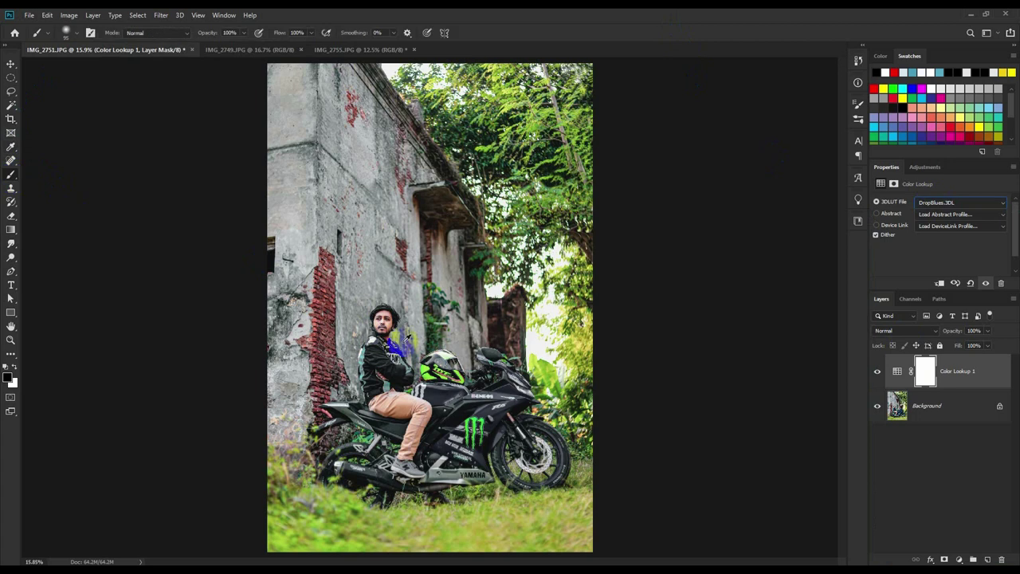
{"action": "left_click", "coordinate": [890, 407]}
{"action": "scroll", "coordinate": [356, 335], "scroll_direction": "up", "scroll_amount": 2}
{"action": "scroll", "coordinate": [356, 335], "scroll_direction": "up", "scroll_amount": 3}
{"action": "scroll", "coordinate": [410, 330], "scroll_direction": "up", "scroll_amount": 4}
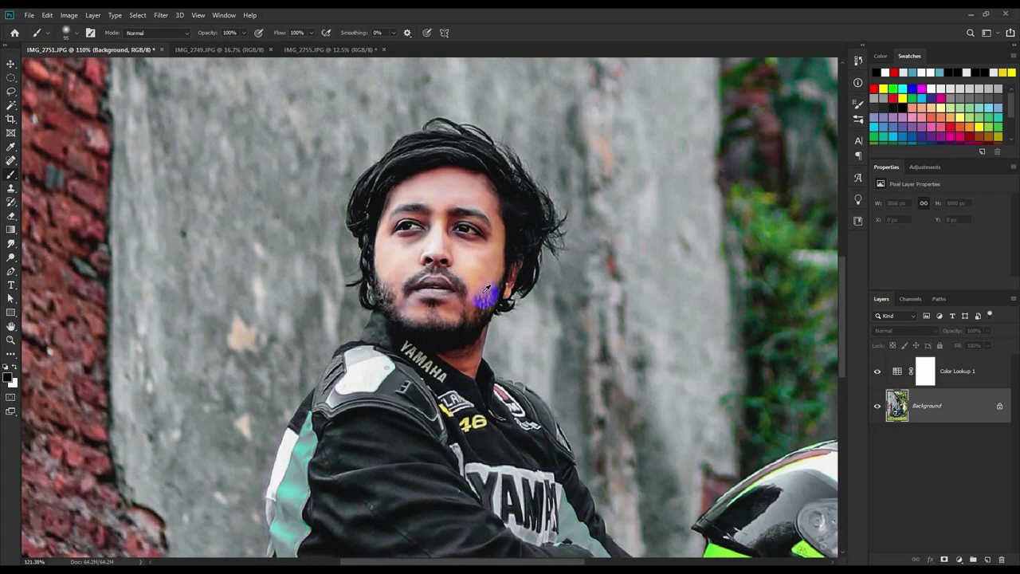
{"action": "scroll", "coordinate": [483, 296], "scroll_direction": "up", "scroll_amount": 1}
{"action": "left_click", "coordinate": [925, 370]}
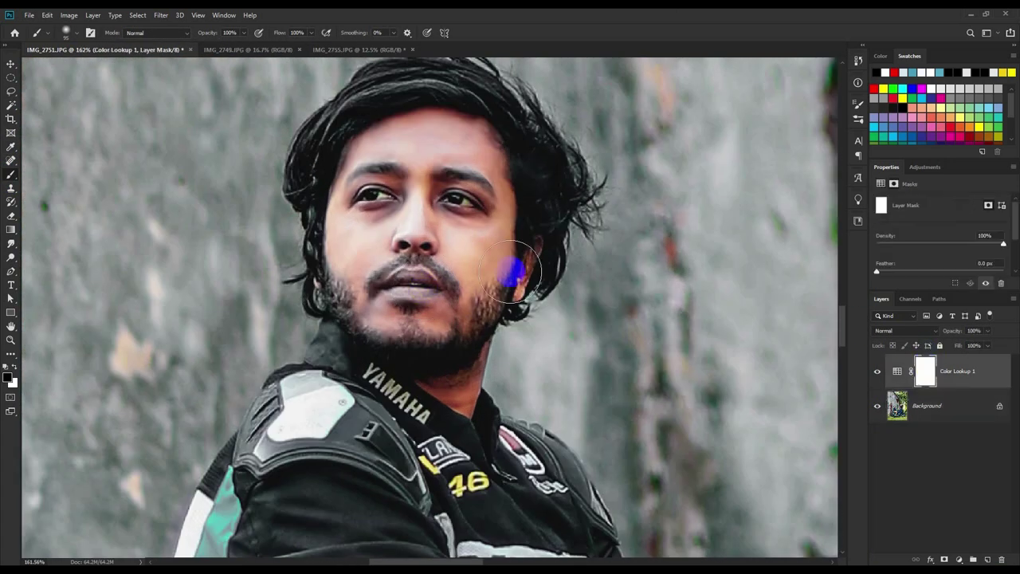
{"action": "left_click", "coordinate": [876, 371]}
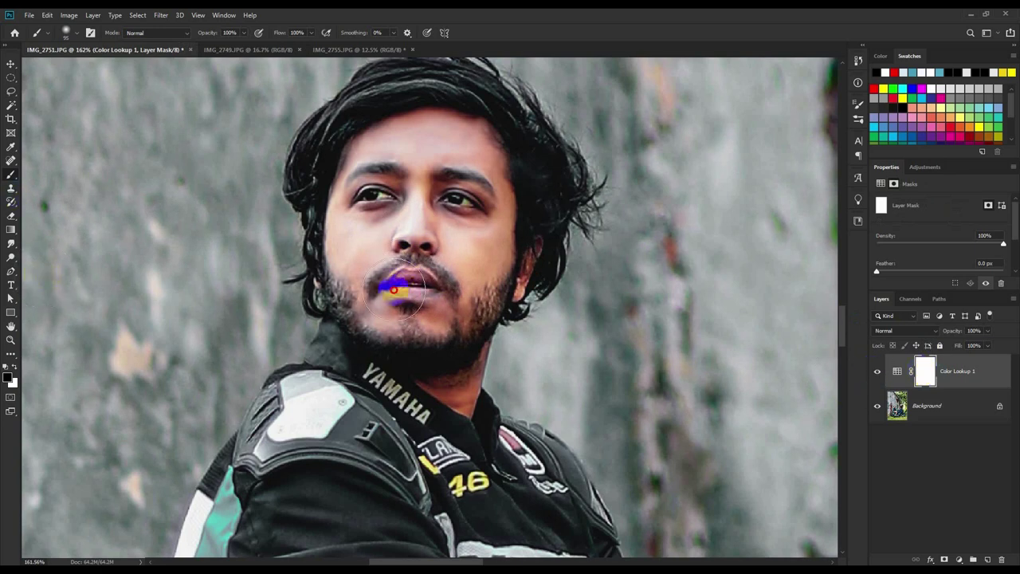
Paint black on the mask over the rider's face, eyebrow and crossed hands, then zoom out.
{"action": "left_click", "coordinate": [360, 218]}
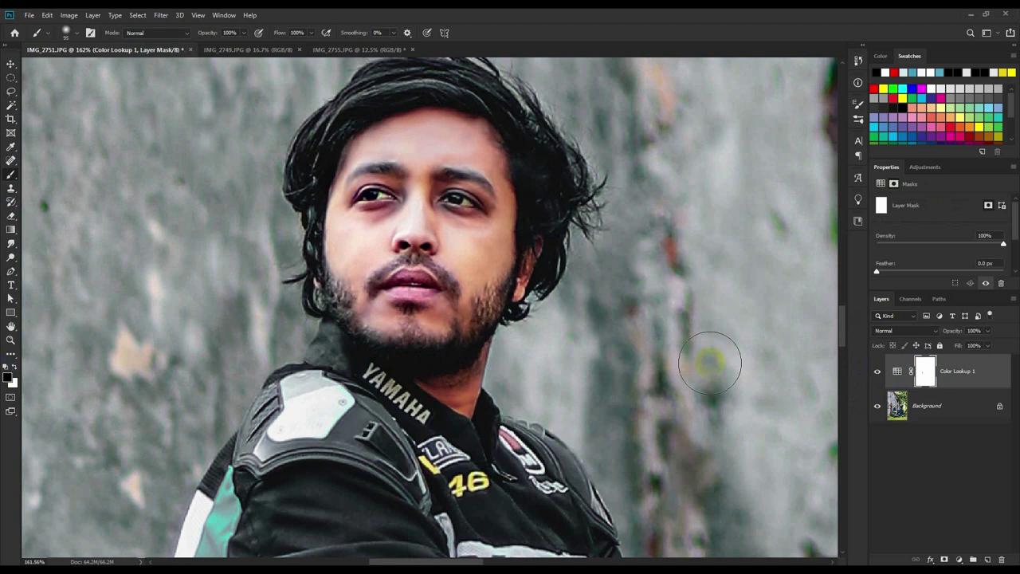
{"action": "mouse_move", "coordinate": [455, 198]}
{"action": "left_mouse_down"}
{"action": "mouse_move", "coordinate": [455, 177]}
{"action": "mouse_move", "coordinate": [437, 334]}
{"action": "mouse_move", "coordinate": [455, 364]}
{"action": "left_mouse_up"}
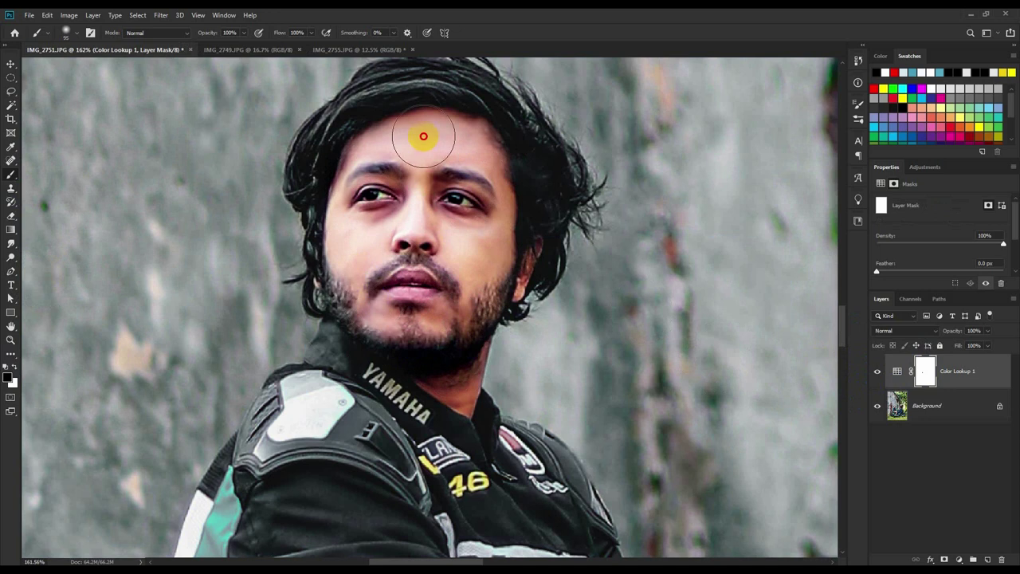
{"action": "scroll", "coordinate": [410, 279], "scroll_direction": "down", "scroll_amount": 3}
{"action": "scroll", "coordinate": [483, 178], "scroll_direction": "down", "scroll_amount": 5}
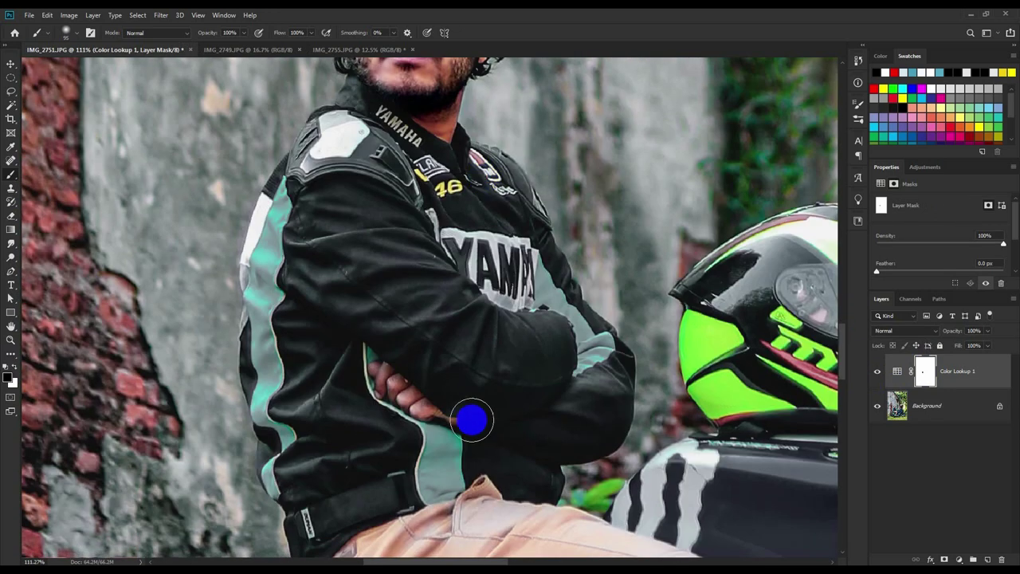
{"action": "mouse_move", "coordinate": [472, 420]}
{"action": "left_mouse_down"}
{"action": "mouse_move", "coordinate": [417, 403]}
{"action": "mouse_move", "coordinate": [387, 376]}
{"action": "mouse_move", "coordinate": [451, 367]}
{"action": "left_mouse_up"}
{"action": "scroll", "coordinate": [455, 360], "scroll_direction": "down", "scroll_amount": 3}
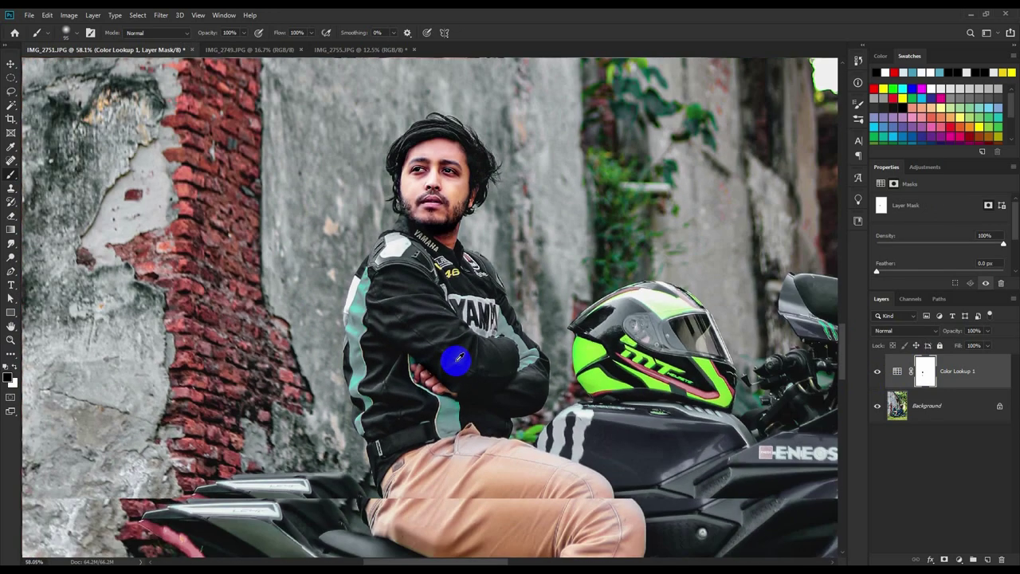
{"action": "scroll", "coordinate": [458, 360], "scroll_direction": "down", "scroll_amount": 3}
{"action": "scroll", "coordinate": [451, 359], "scroll_direction": "down", "scroll_amount": 2}
{"action": "scroll", "coordinate": [428, 403], "scroll_direction": "up", "scroll_amount": 1}
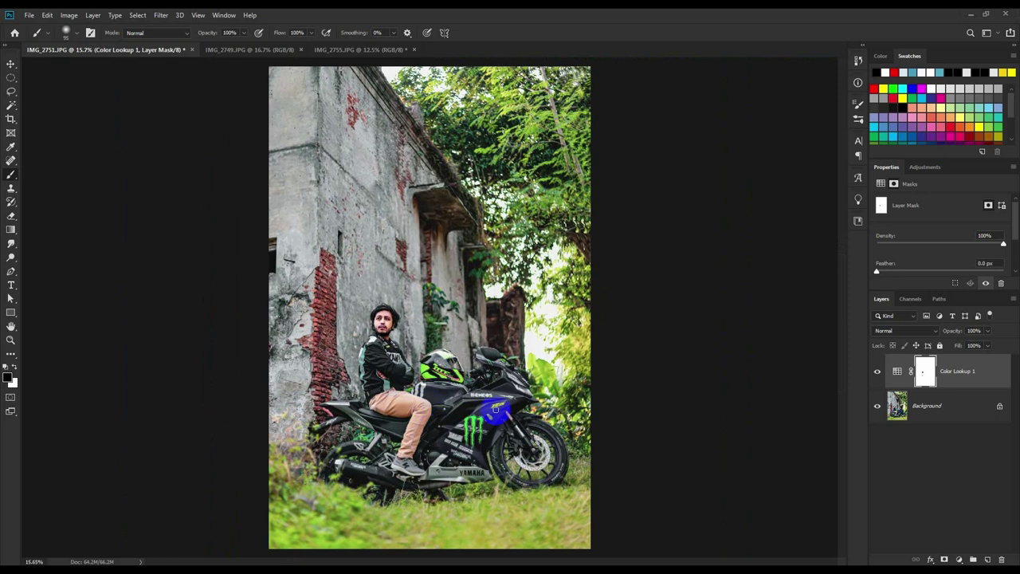
Add a second Color Lookup adjustment layer, starting with the 2Strip.look LUT.
{"action": "left_click", "coordinate": [966, 560]}
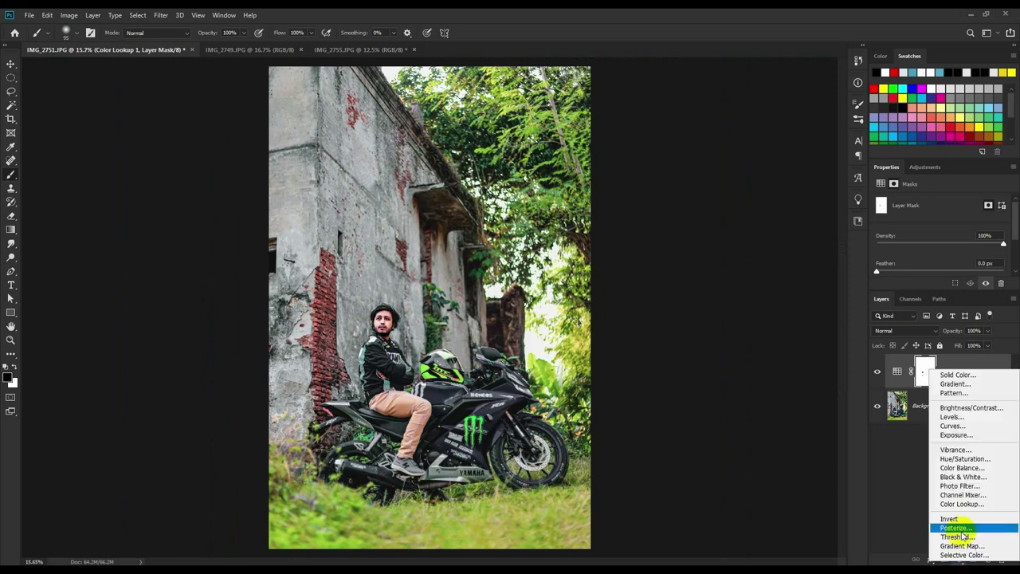
{"action": "left_click", "coordinate": [960, 507]}
{"action": "left_click", "coordinate": [933, 202]}
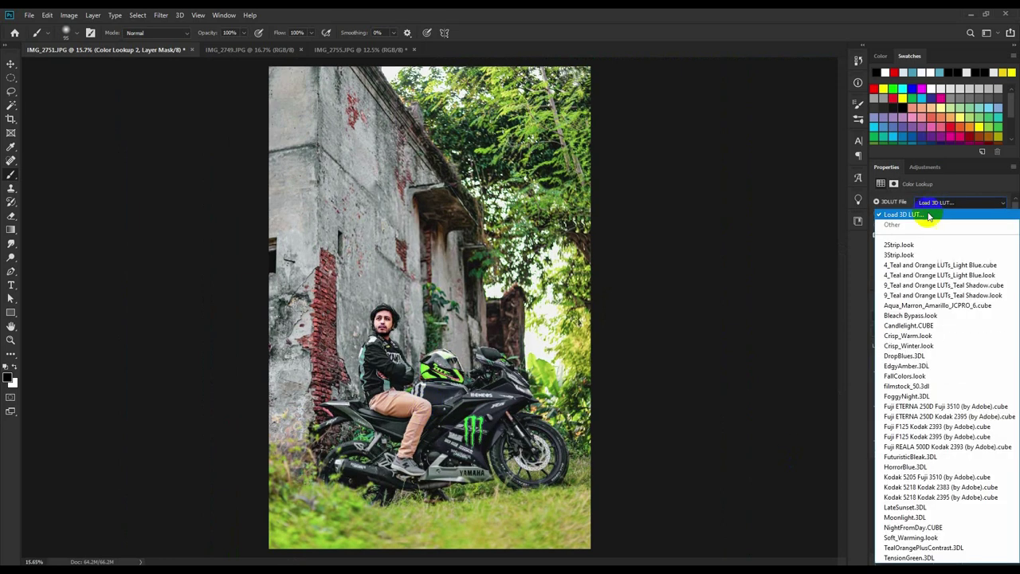
{"action": "left_click", "coordinate": [913, 241]}
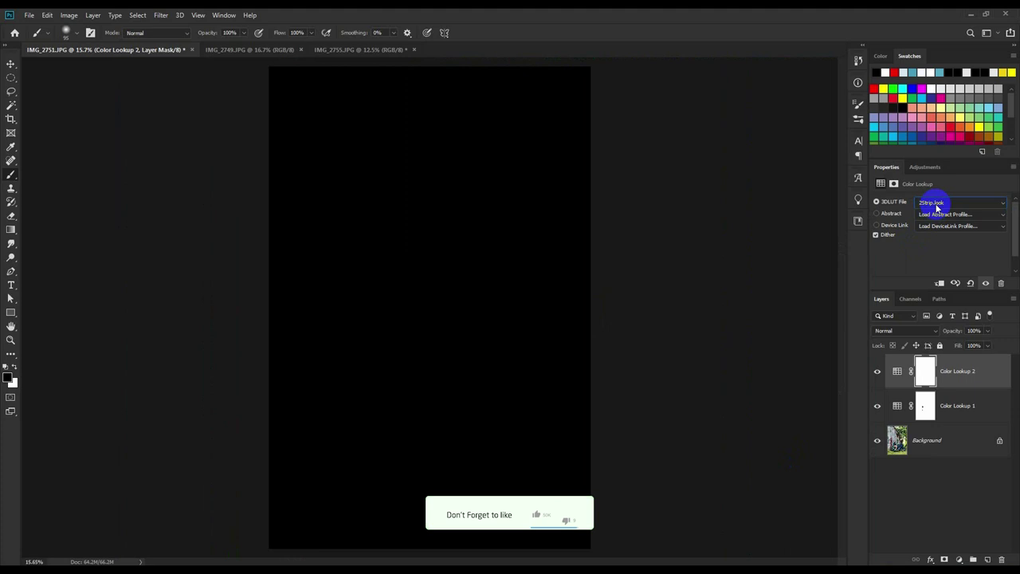
Step through the LUT looks to Fuji F125 Kodak 2395 and compare it on and off.
{"action": "key", "text": "Down"}
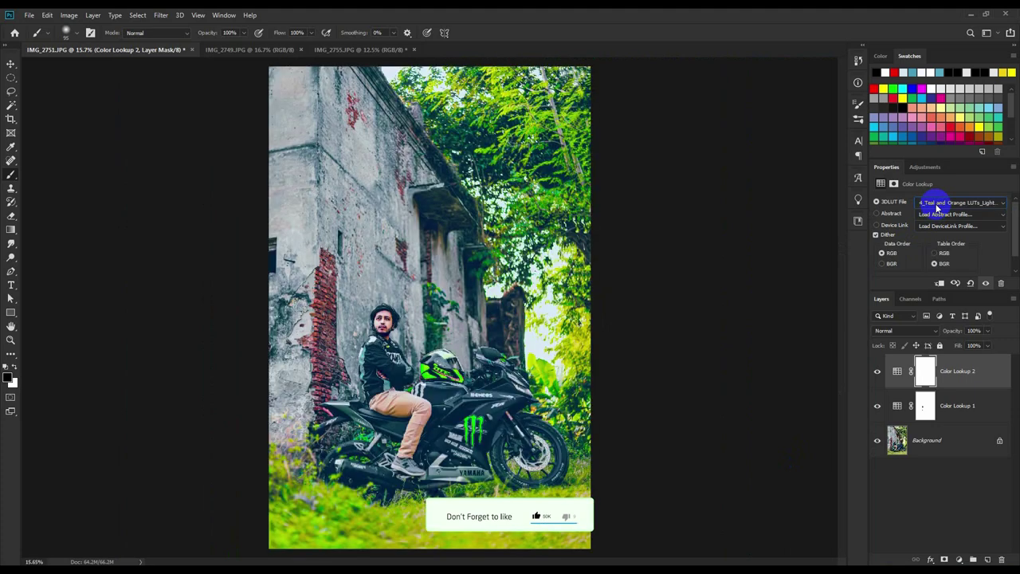
{"action": "key", "text": "Down"}
{"action": "key", "text": "Down"}
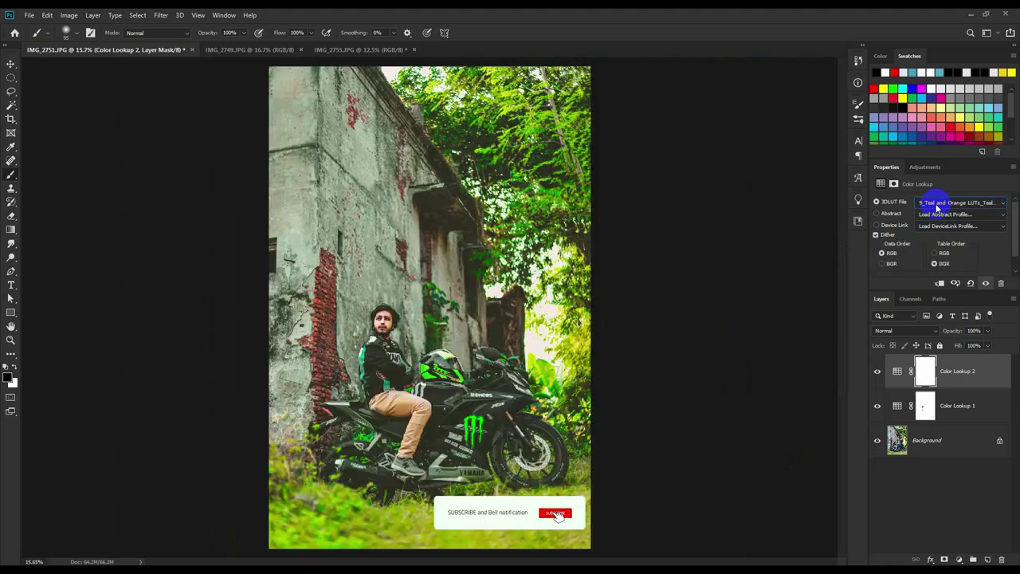
{"action": "key", "text": "Down"}
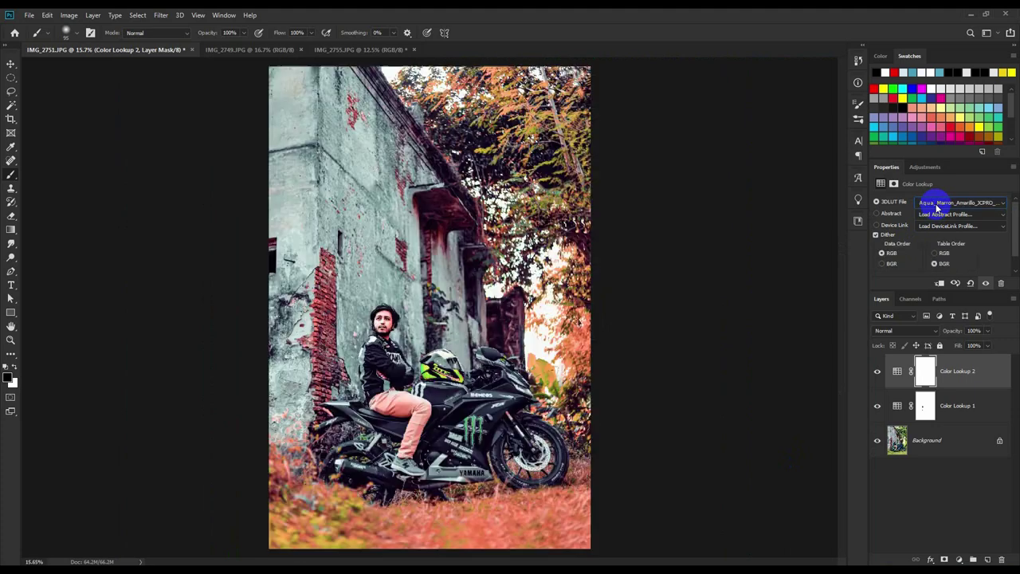
{"action": "key", "text": "Down"}
{"action": "key", "text": "Down"}
{"action": "key", "text": "Down"}
{"action": "key", "text": "Down"}
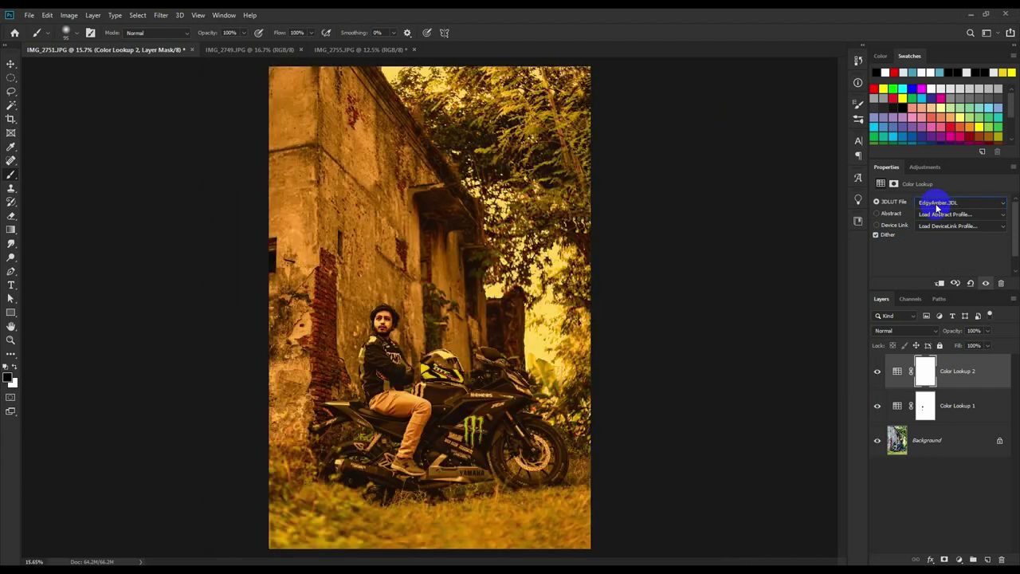
{"action": "key", "text": "Down"}
{"action": "key", "text": "Down"}
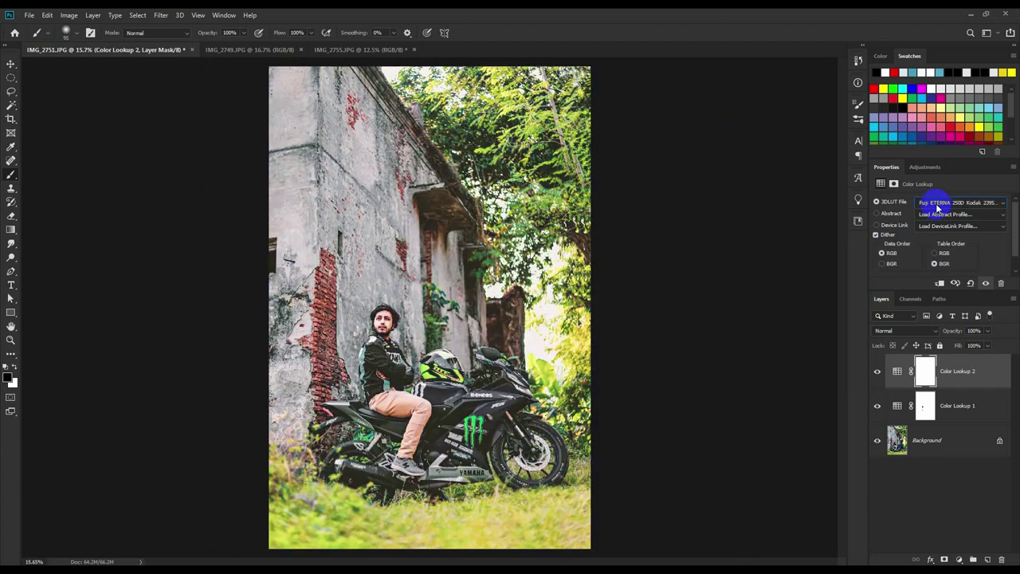
{"action": "key", "text": "Down"}
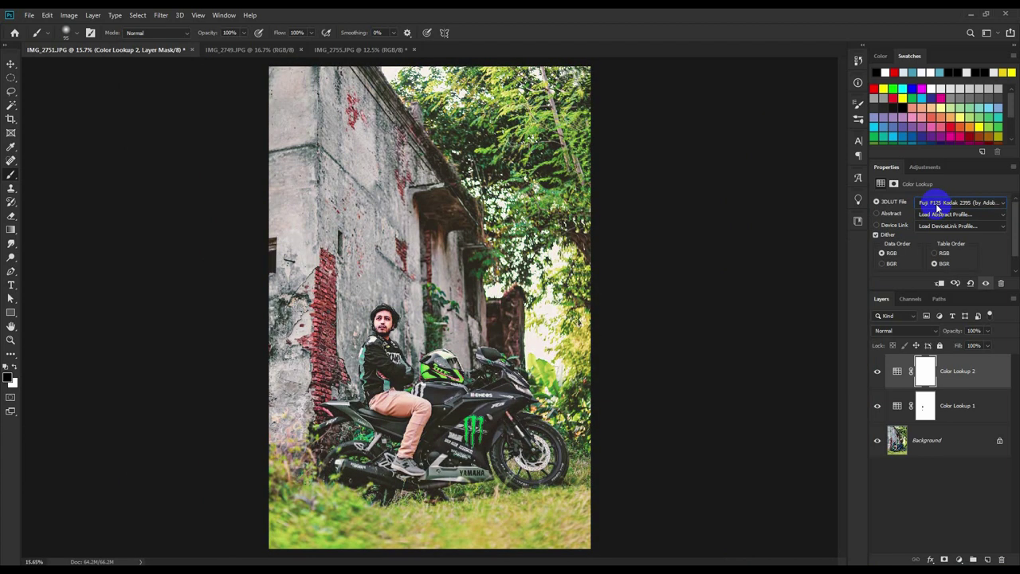
{"action": "left_click", "coordinate": [877, 372]}
{"action": "left_click", "coordinate": [877, 372]}
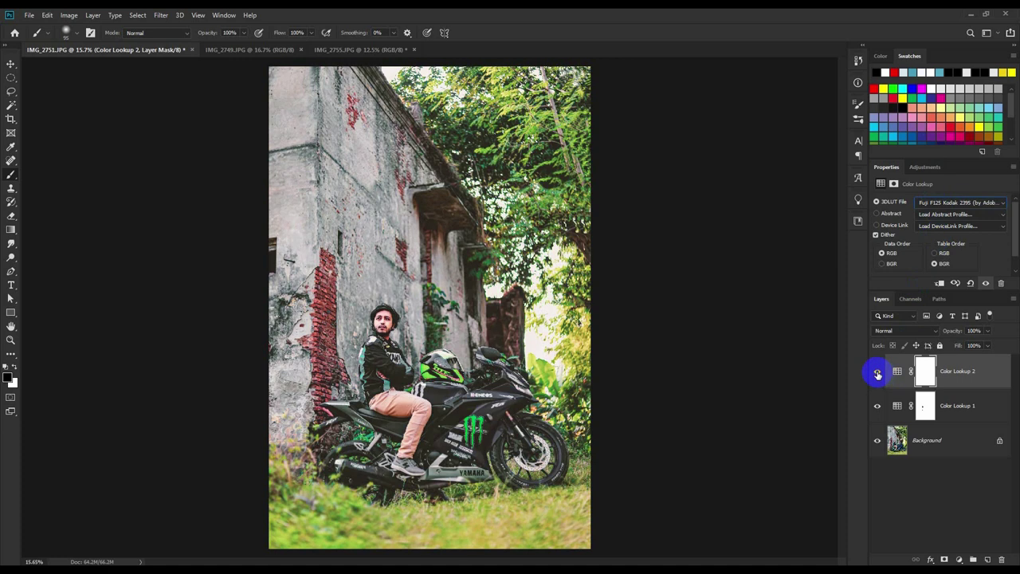
{"action": "left_click", "coordinate": [11, 63]}
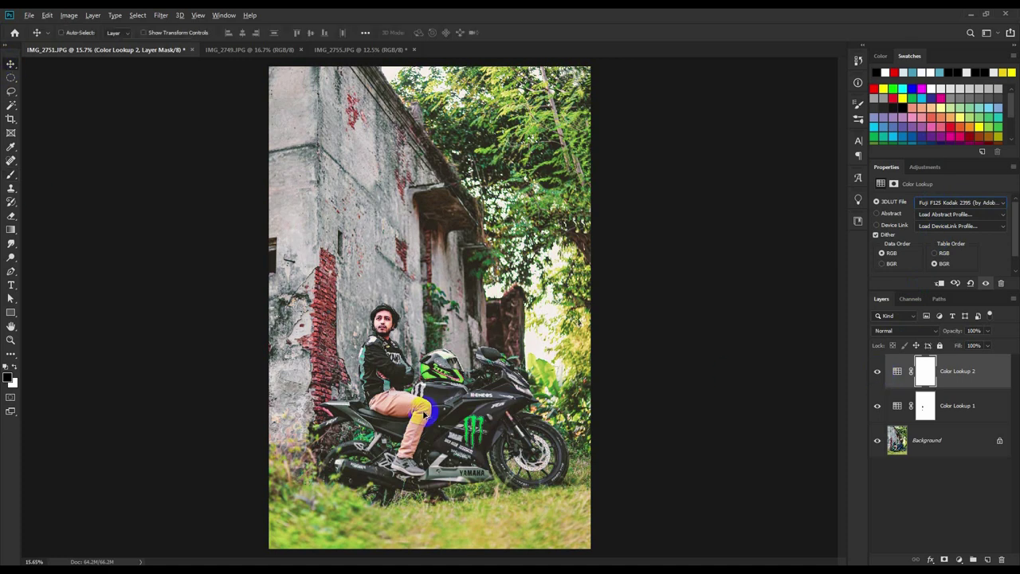
Try the Fuji REALA 500D Kodak 2393 LUT on the second Color Lookup and compare it.
{"action": "left_click", "coordinate": [948, 410]}
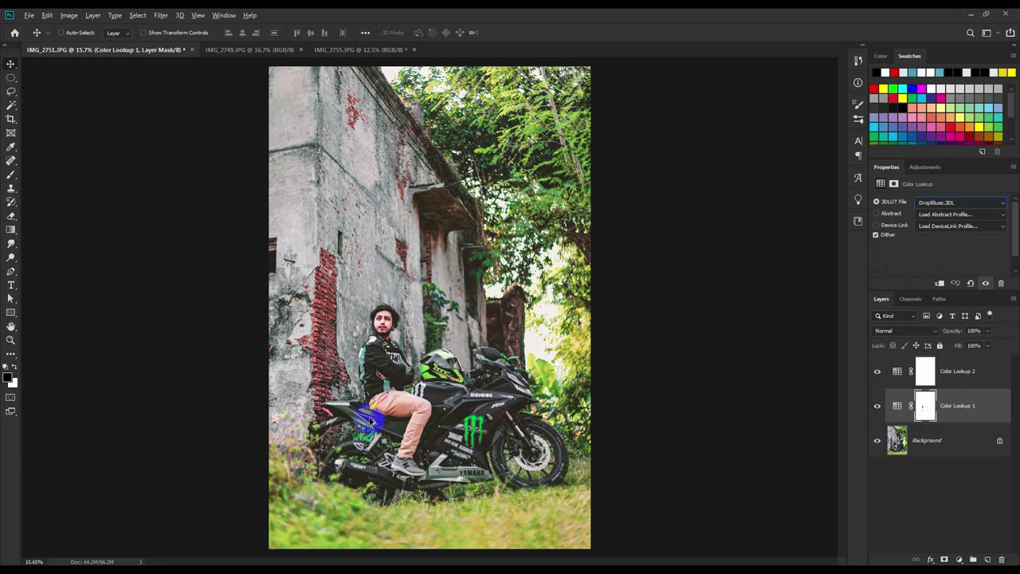
{"action": "left_click", "coordinate": [925, 446]}
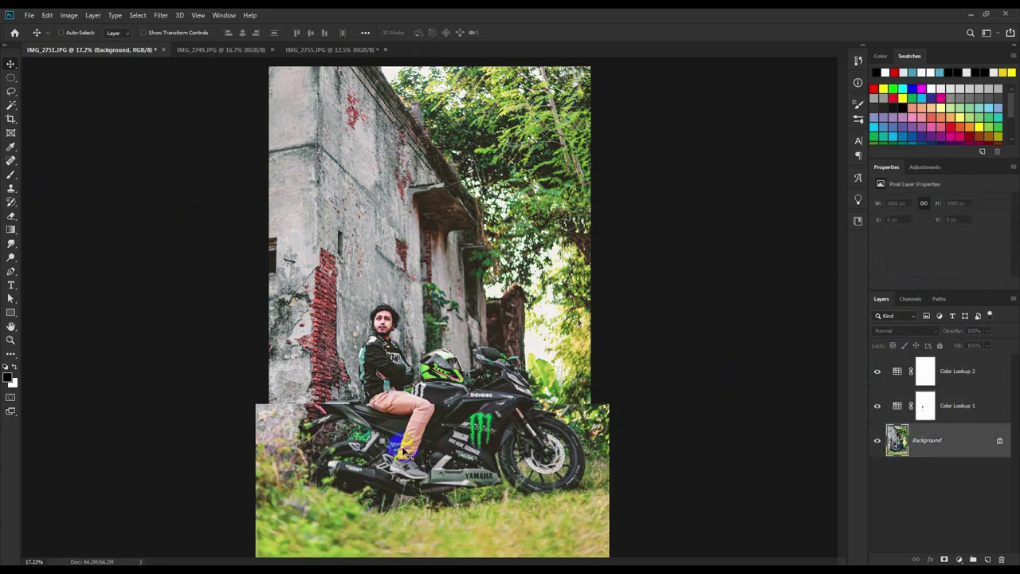
{"action": "scroll", "coordinate": [404, 452], "scroll_direction": "up", "scroll_amount": 3}
{"action": "left_click", "coordinate": [877, 371]}
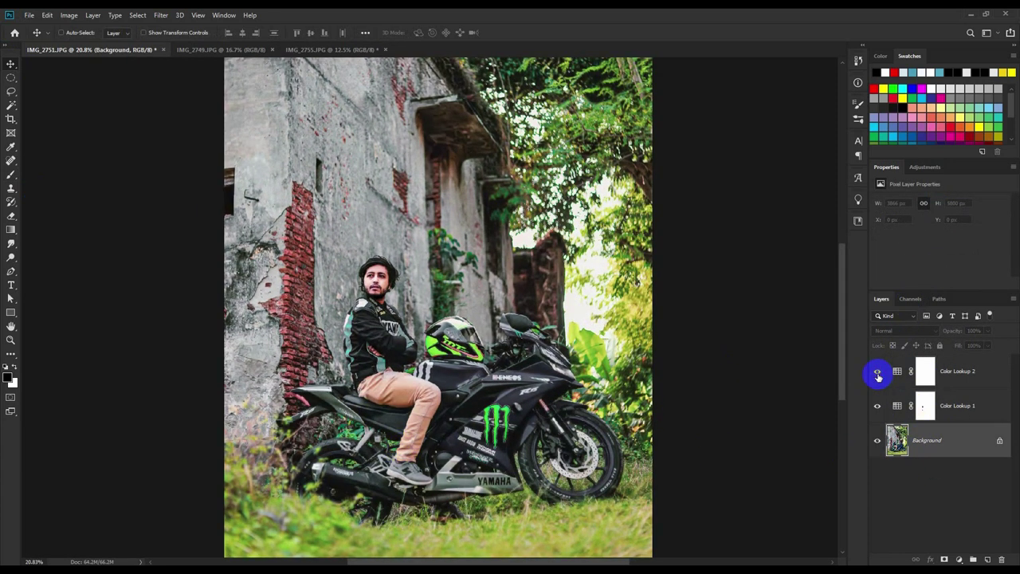
{"action": "left_click", "coordinate": [984, 376]}
{"action": "left_click", "coordinate": [960, 202]}
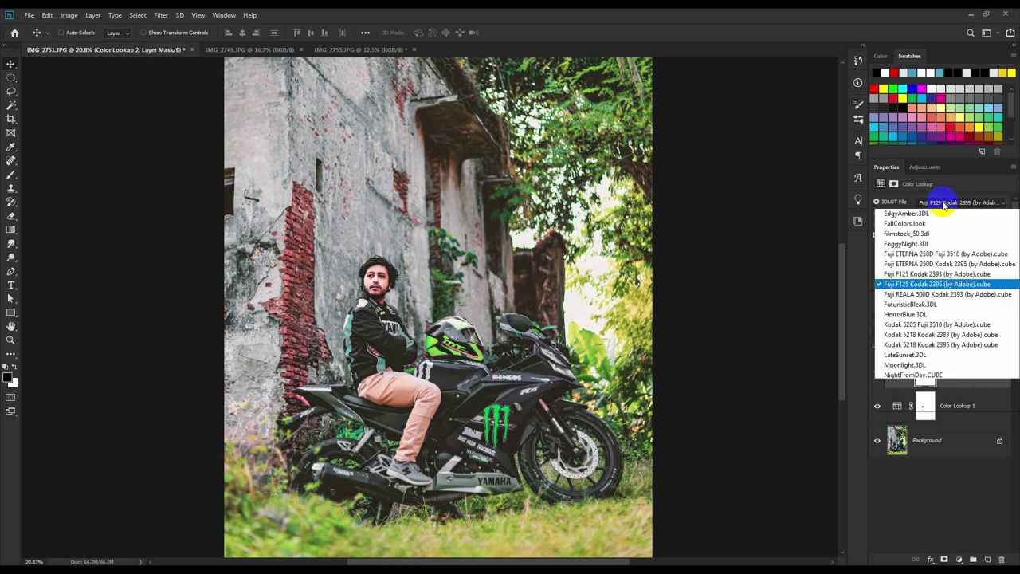
{"action": "left_click", "coordinate": [894, 448]}
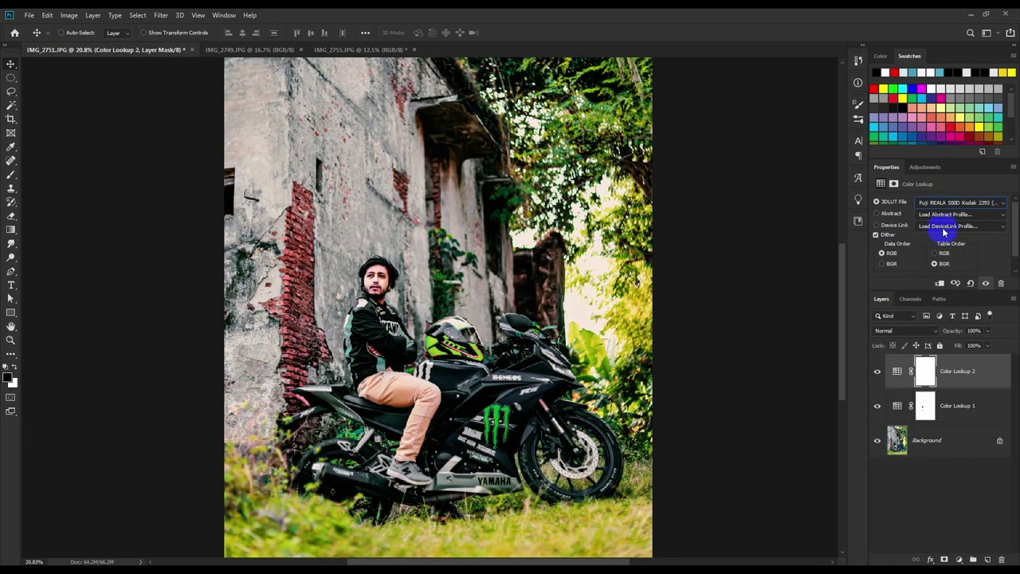
{"action": "scroll", "coordinate": [950, 204], "scroll_direction": "down", "scroll_amount": 1}
{"action": "scroll", "coordinate": [949, 206], "scroll_direction": "down", "scroll_amount": 3}
{"action": "scroll", "coordinate": [950, 206], "scroll_direction": "down", "scroll_amount": 2}
{"action": "left_click", "coordinate": [877, 371]}
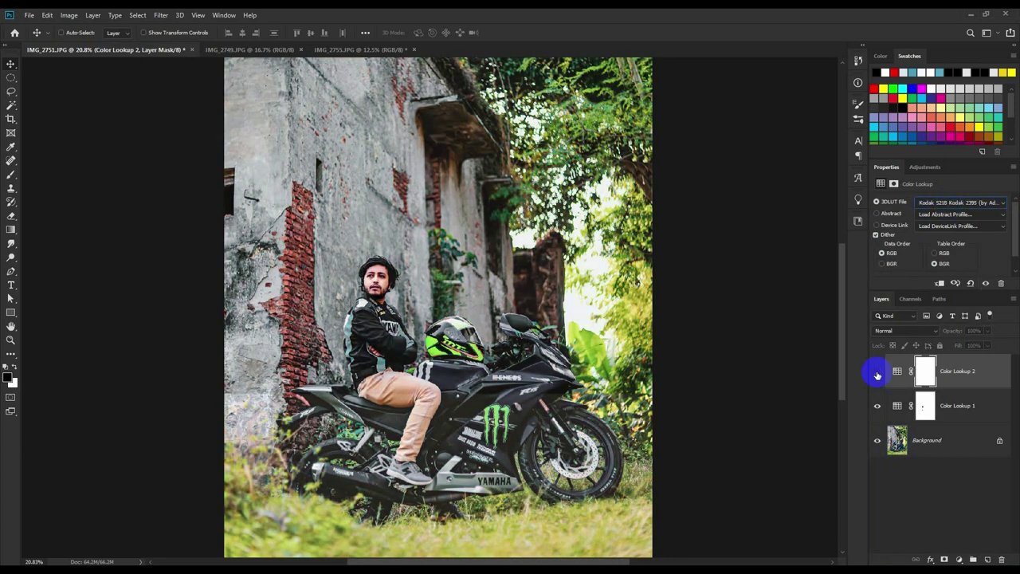
Delete Color Lookup 2 and merge Color Lookup 1 into the Background layer.
{"action": "left_click_drag", "start_coordinate": [948, 374], "coordinate": [1000, 560]}
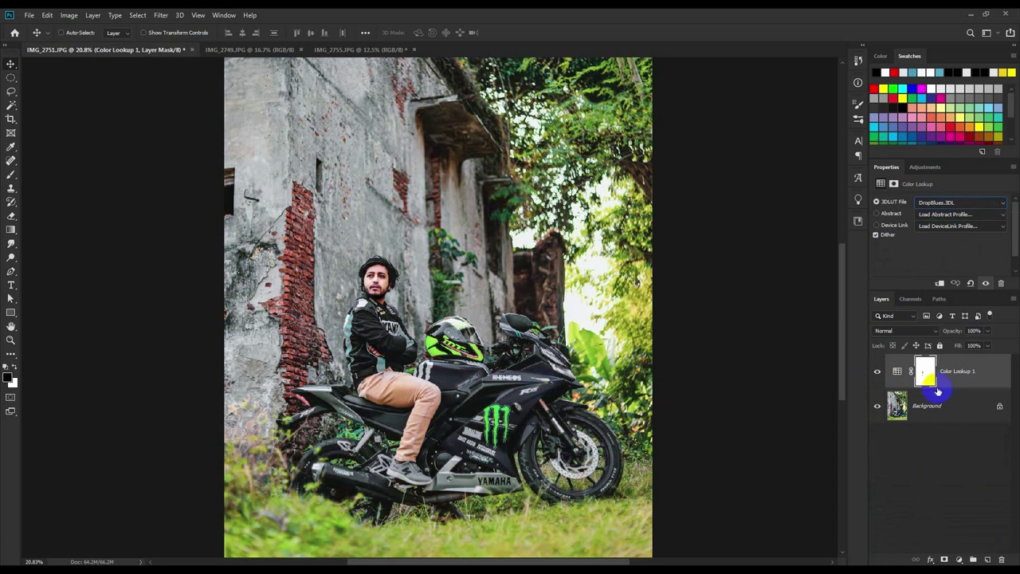
{"action": "left_click", "coordinate": [946, 404]}
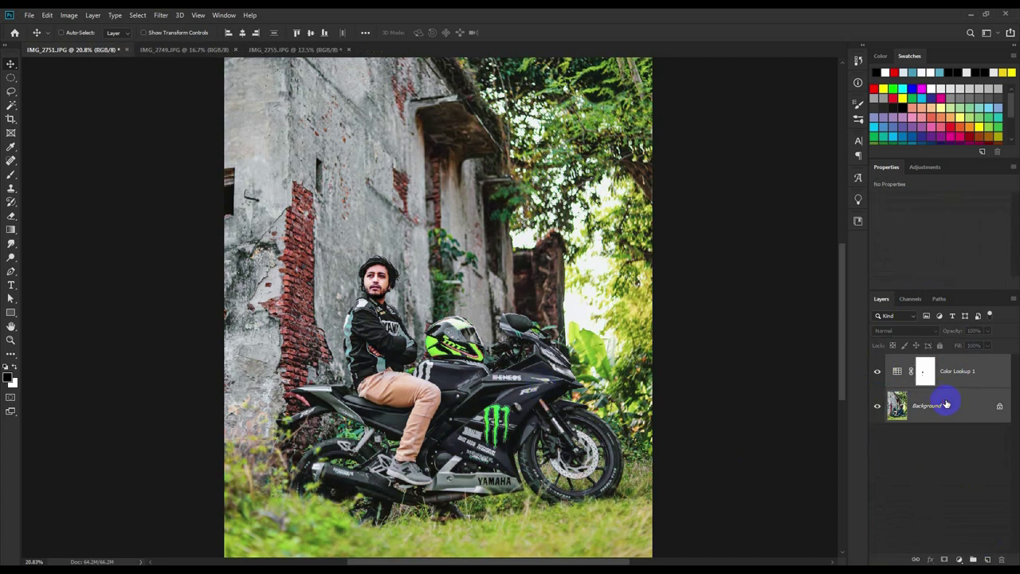
{"action": "right_click", "coordinate": [944, 369]}
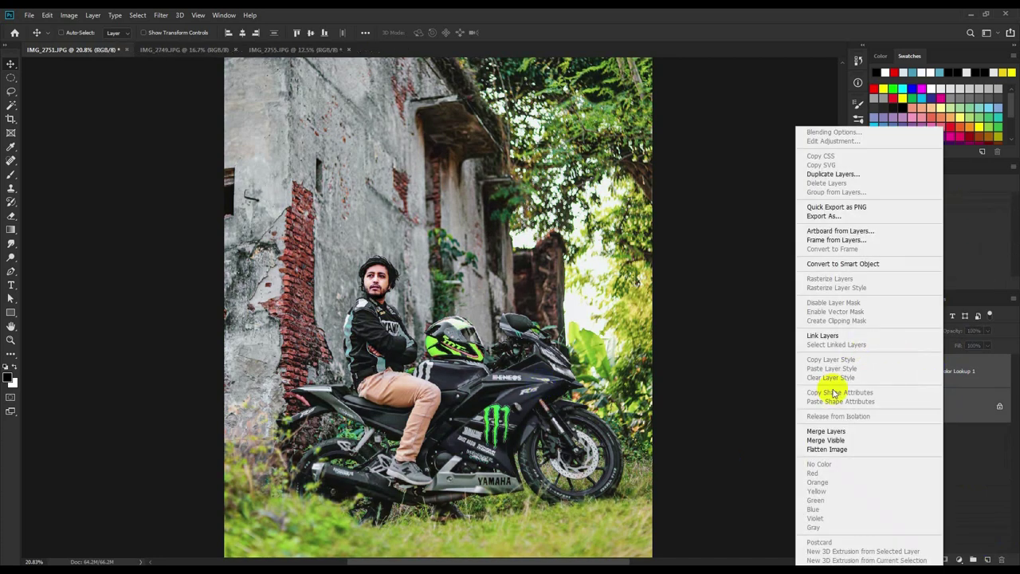
{"action": "left_click", "coordinate": [838, 428]}
{"action": "scroll", "coordinate": [461, 309], "scroll_direction": "down", "scroll_amount": 2}
{"action": "scroll", "coordinate": [446, 319], "scroll_direction": "up", "scroll_amount": 1}
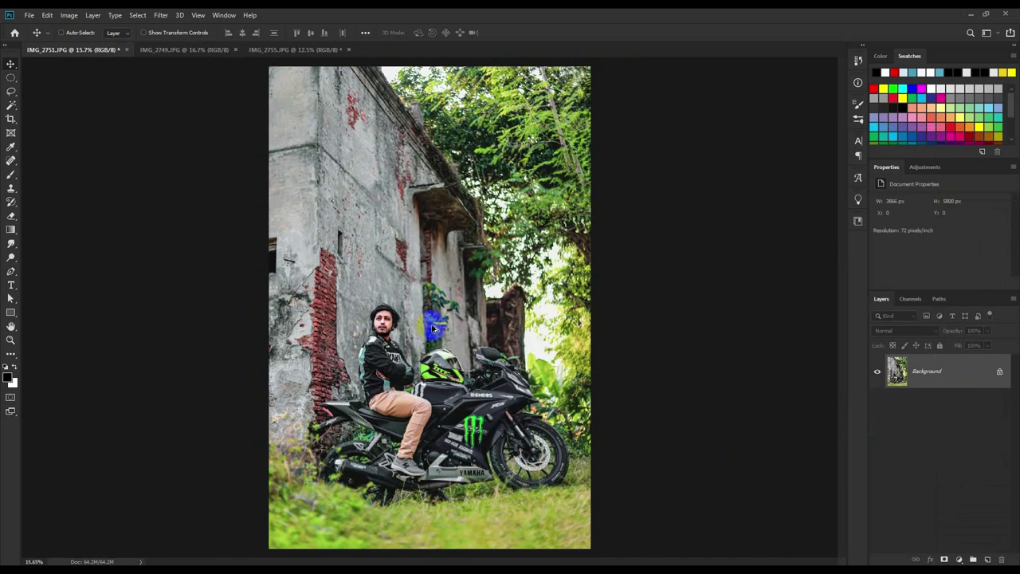
{"action": "left_click", "coordinate": [857, 60]}
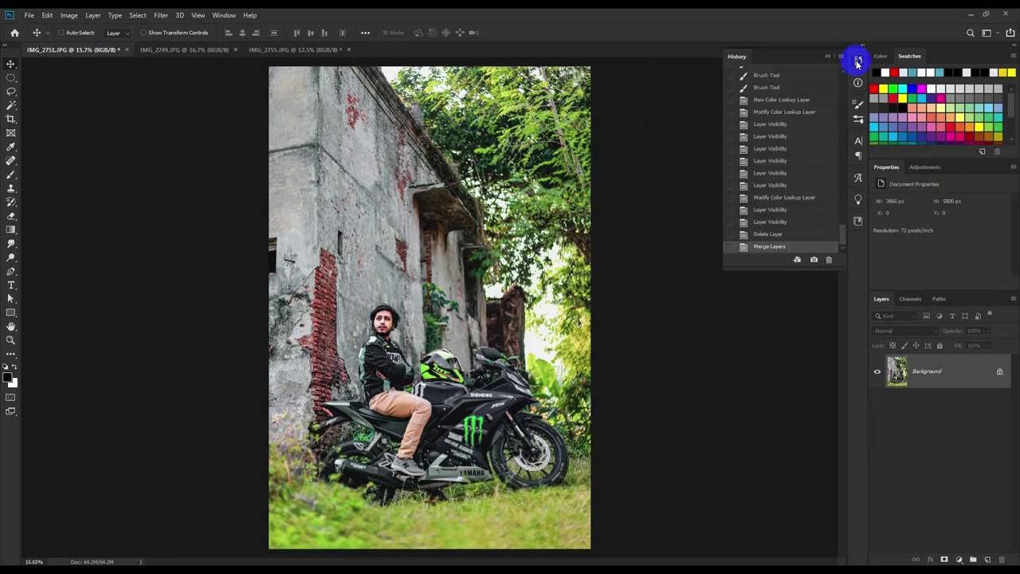
{"action": "left_click_drag", "start_coordinate": [774, 268], "coordinate": [777, 461]}
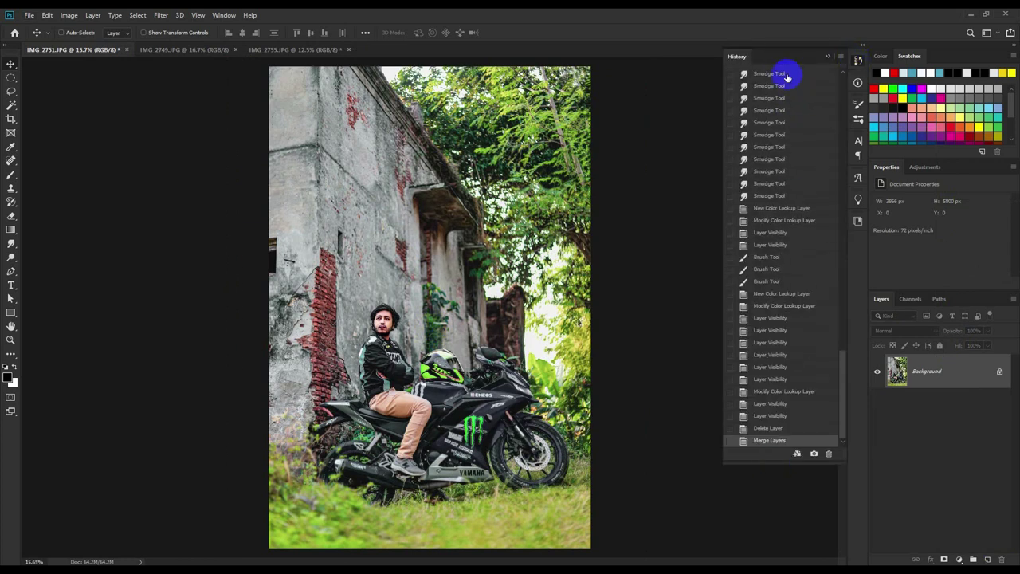
{"action": "left_click_drag", "start_coordinate": [840, 337], "coordinate": [842, 75]}
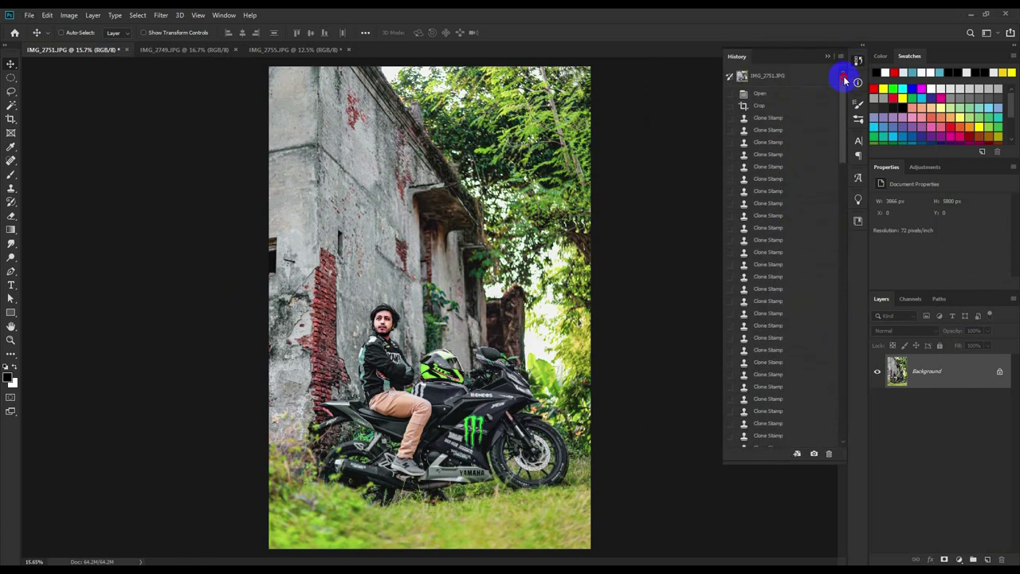
{"action": "left_click", "coordinate": [779, 76]}
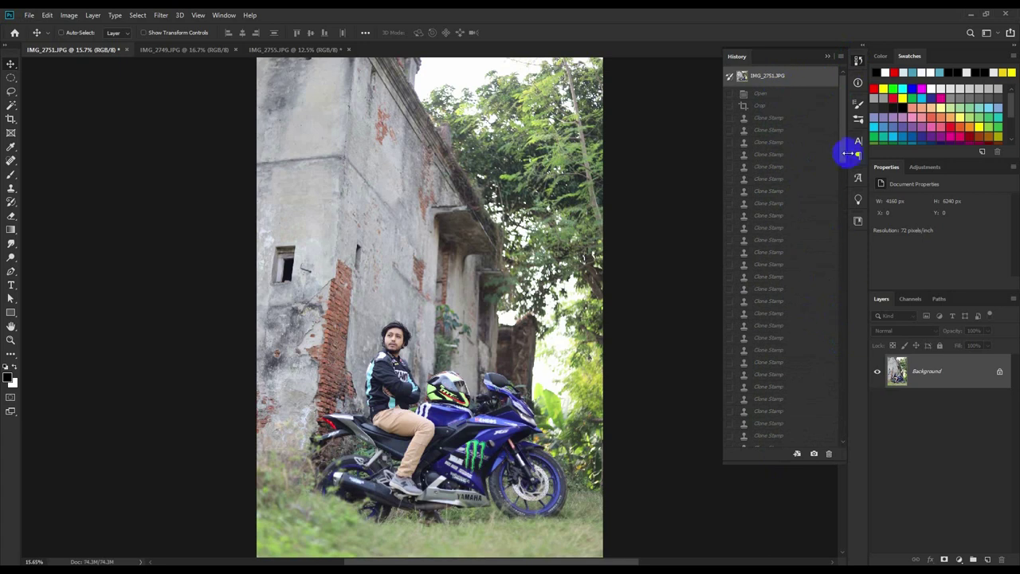
{"action": "left_click_drag", "start_coordinate": [842, 152], "coordinate": [842, 427]}
{"action": "left_click", "coordinate": [784, 443]}
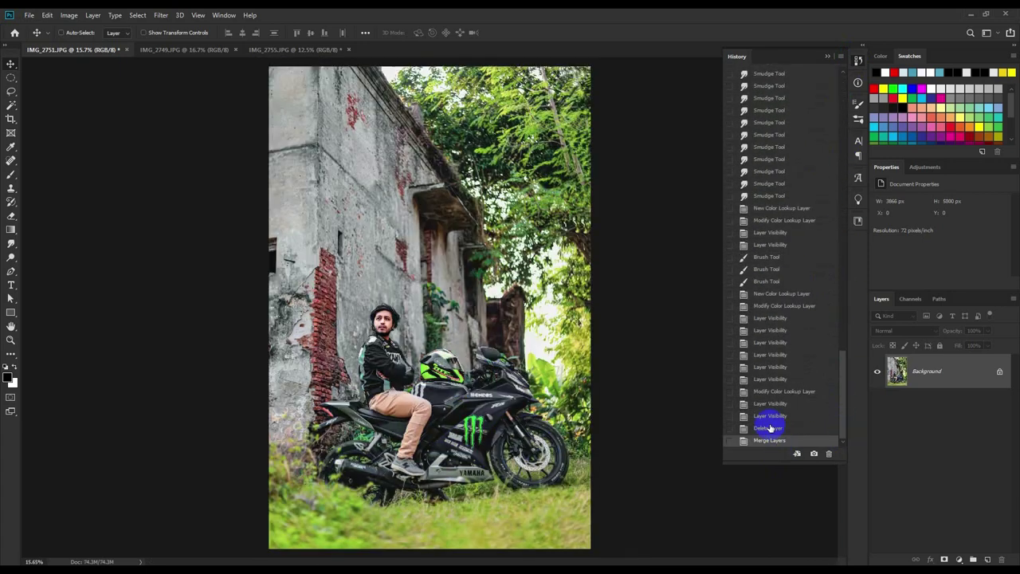
{"action": "left_click", "coordinate": [829, 58]}
{"action": "scroll", "coordinate": [473, 264], "scroll_direction": "down", "scroll_amount": 1}
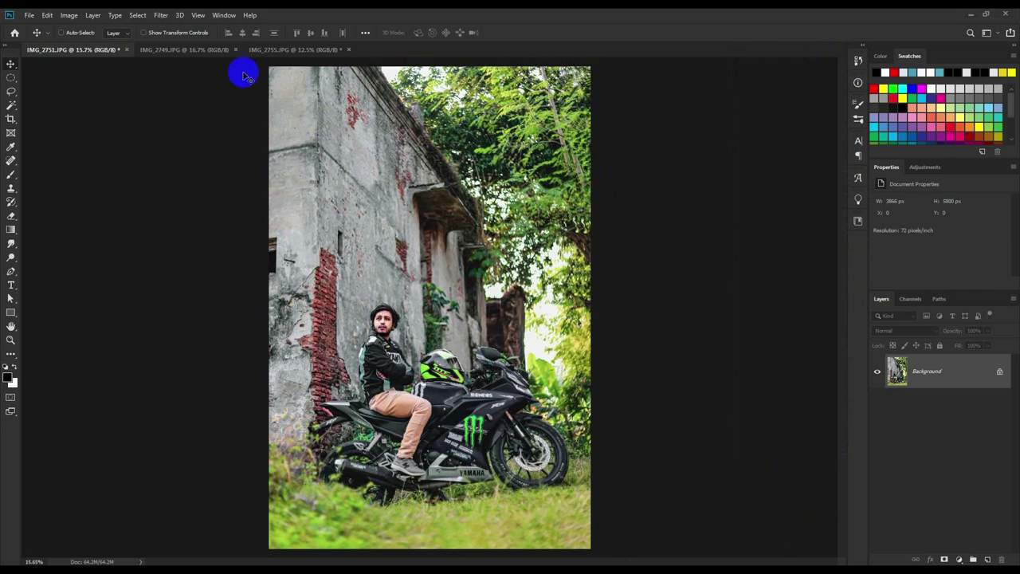
Camera Raw-tone IMG_2749: Highlights -64, Shadows +38, Texture +34, Clarity +33, Dehaze +44.
{"action": "left_click", "coordinate": [224, 51]}
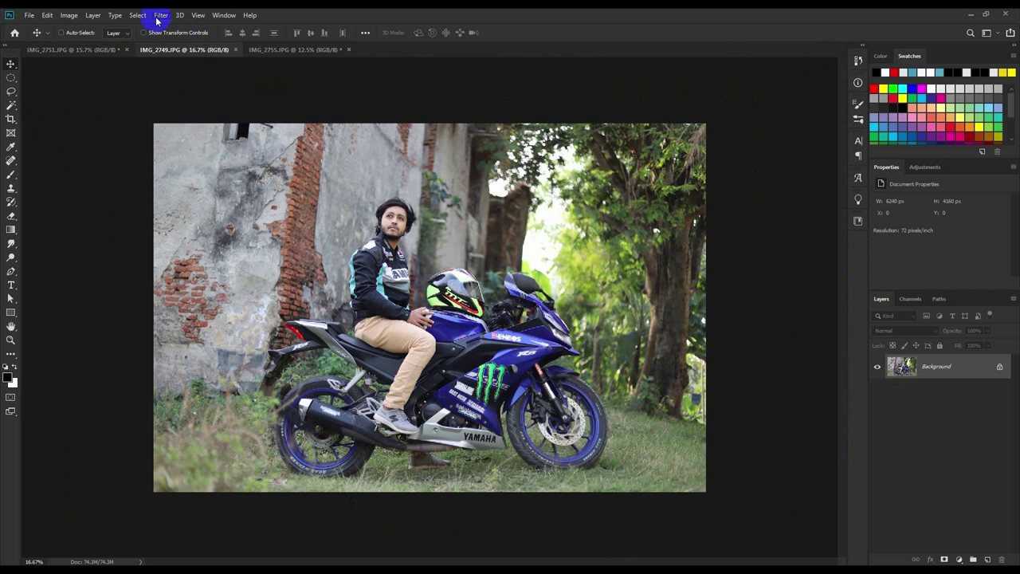
{"action": "left_click", "coordinate": [160, 15]}
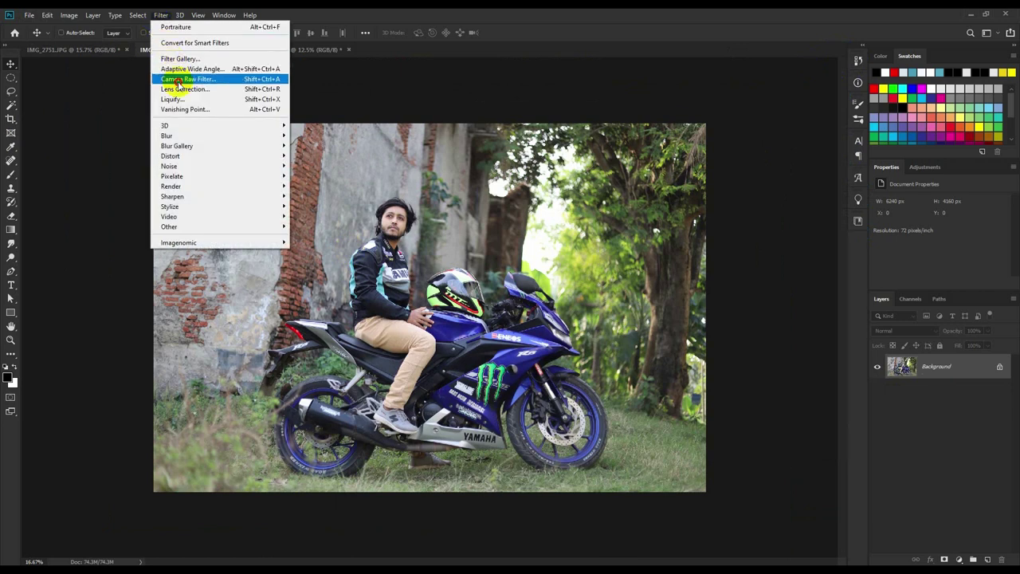
{"action": "left_click", "coordinate": [183, 79]}
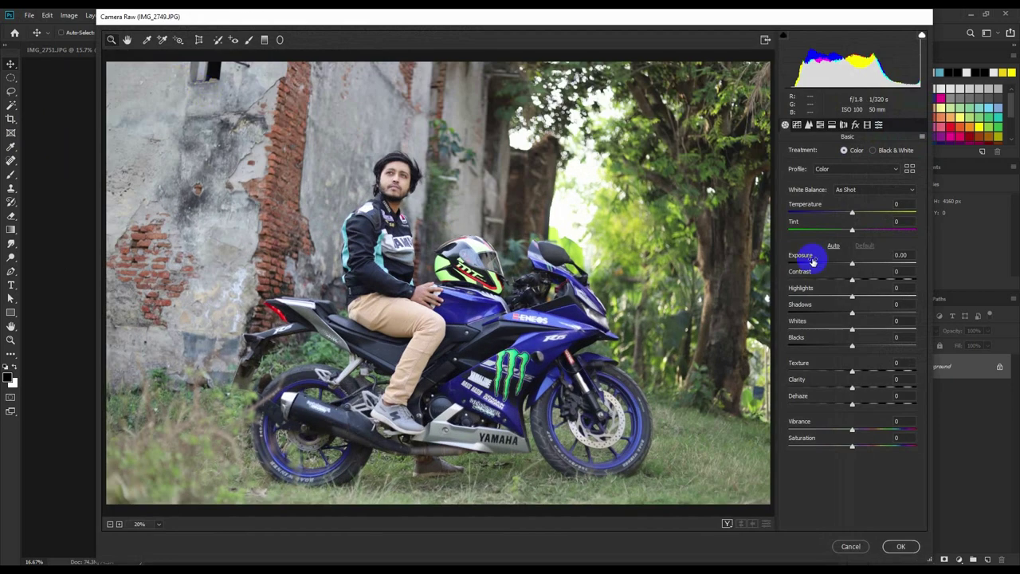
{"action": "mouse_move", "coordinate": [851, 296]}
{"action": "left_mouse_down"}
{"action": "mouse_move", "coordinate": [817, 300]}
{"action": "mouse_move", "coordinate": [876, 312]}
{"action": "left_mouse_up"}
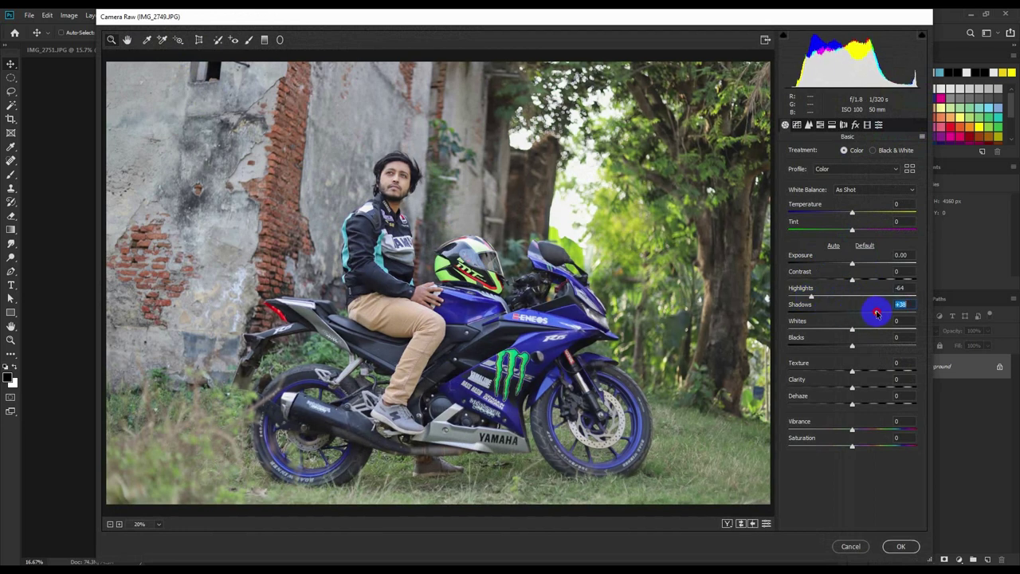
{"action": "mouse_move", "coordinate": [851, 371]}
{"action": "left_mouse_down"}
{"action": "mouse_move", "coordinate": [876, 371]}
{"action": "mouse_move", "coordinate": [879, 405]}
{"action": "left_mouse_up"}
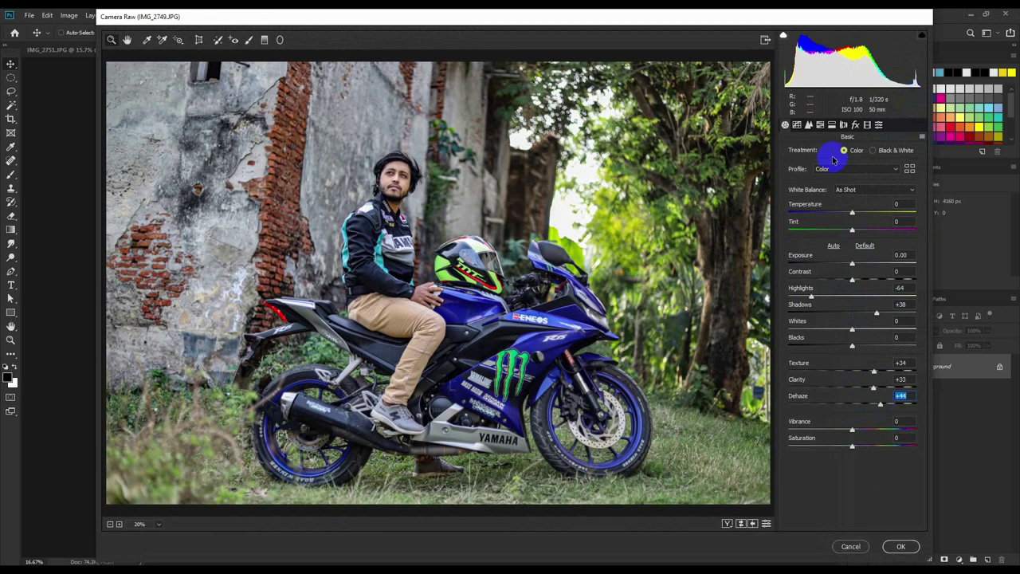
{"action": "left_click", "coordinate": [900, 545]}
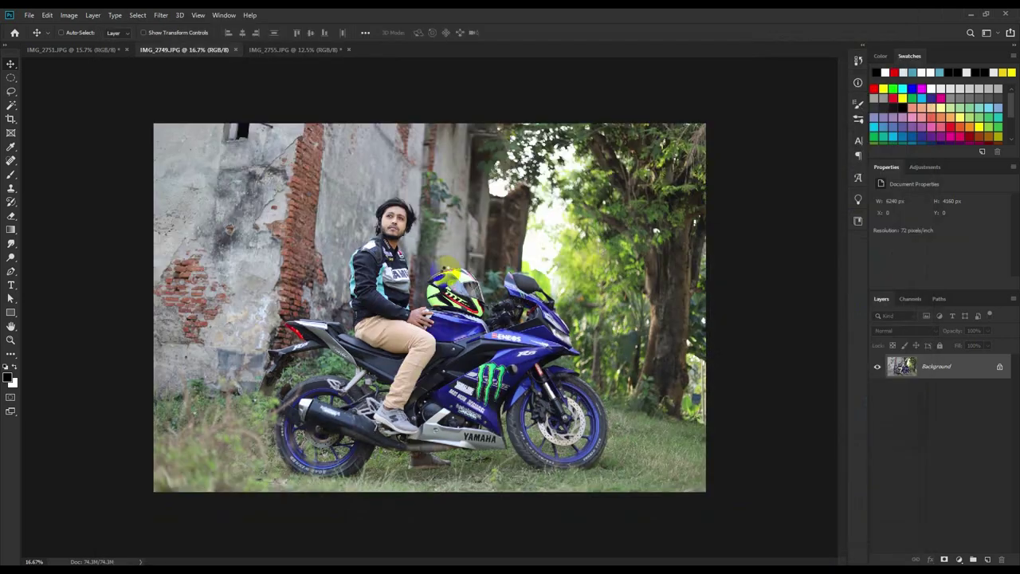
Apply the Turquoise & Red preset through a second Camera Raw Filter pass.
{"action": "left_click", "coordinate": [161, 15]}
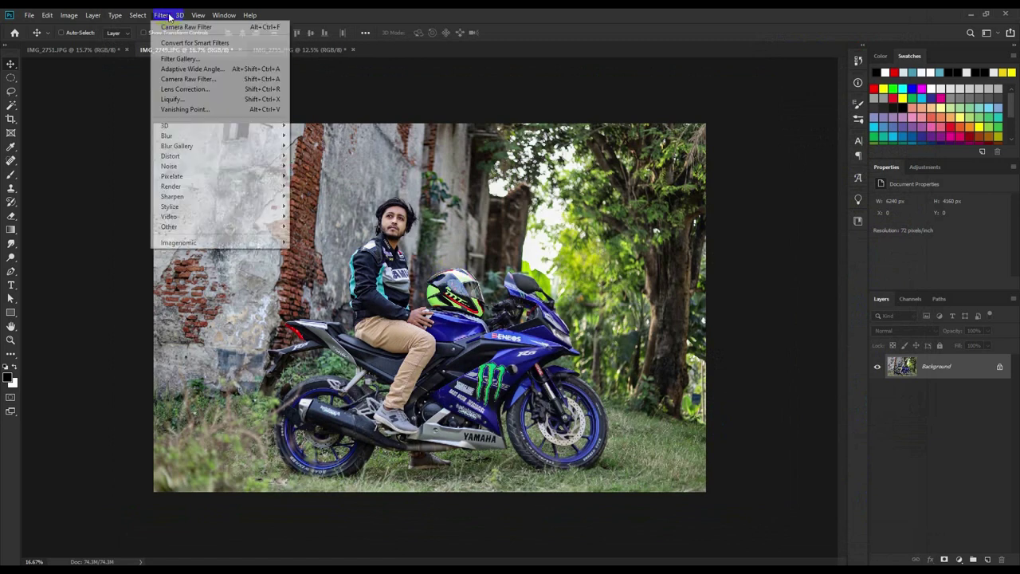
{"action": "left_click", "coordinate": [190, 79]}
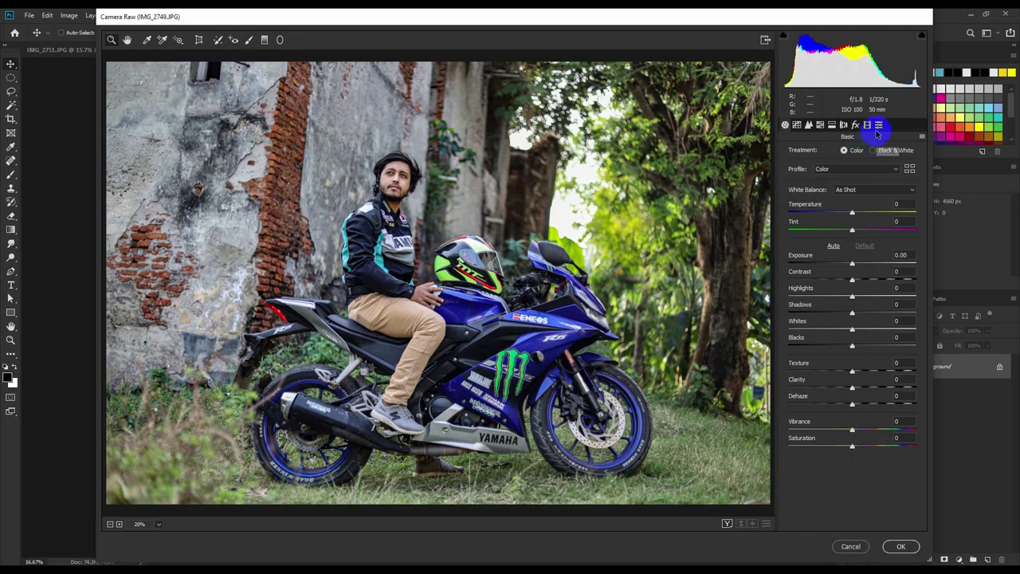
{"action": "left_click", "coordinate": [877, 125]}
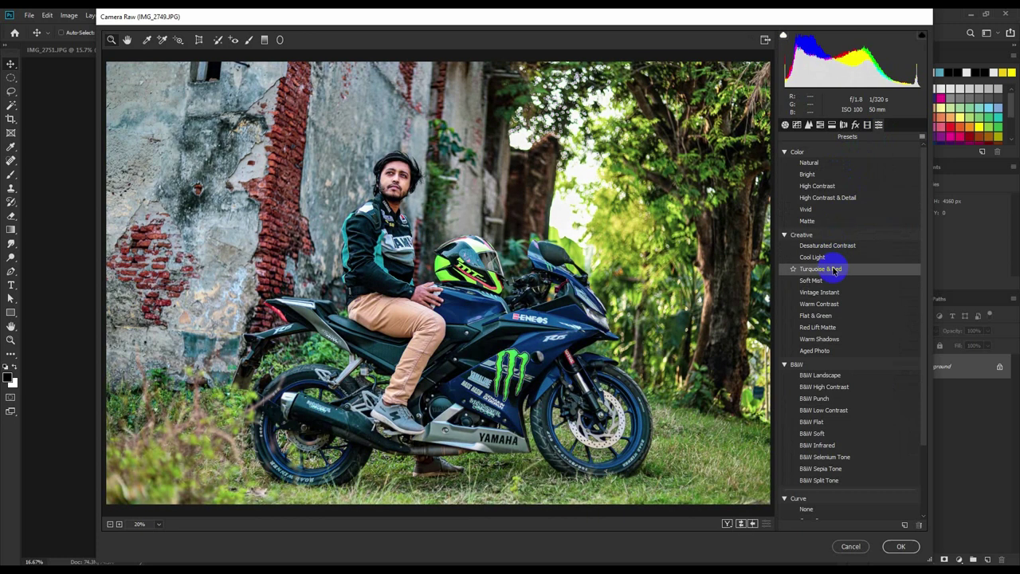
{"action": "left_click", "coordinate": [834, 268]}
{"action": "left_click", "coordinate": [914, 552]}
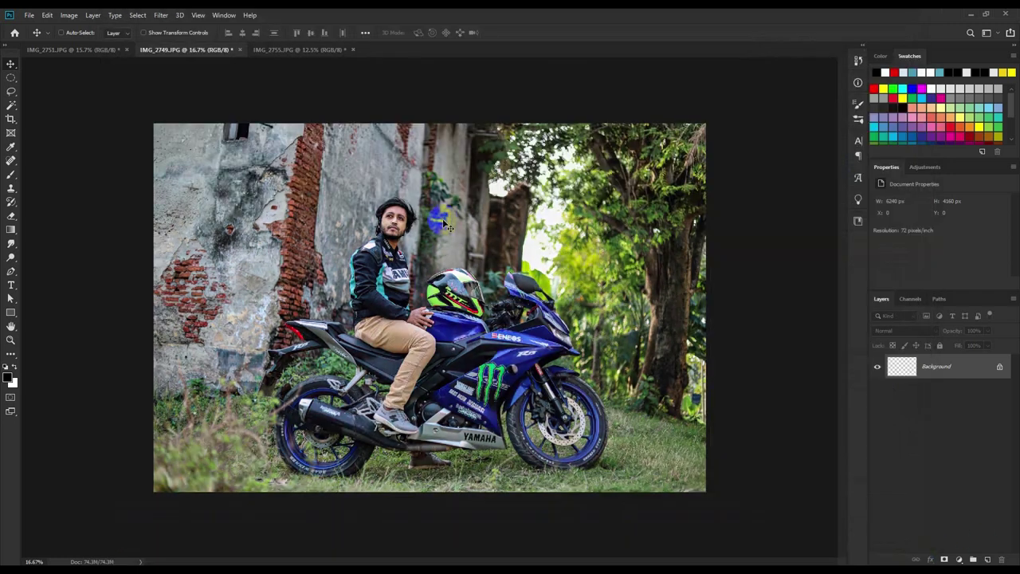
Remove the dark mark on the rider's cheek with the Spot Healing Brush, zooming in and back out.
{"action": "scroll", "coordinate": [385, 219], "scroll_direction": "up", "scroll_amount": 3}
{"action": "scroll", "coordinate": [385, 219], "scroll_direction": "up", "scroll_amount": 3}
{"action": "scroll", "coordinate": [419, 171], "scroll_direction": "up", "scroll_amount": 3}
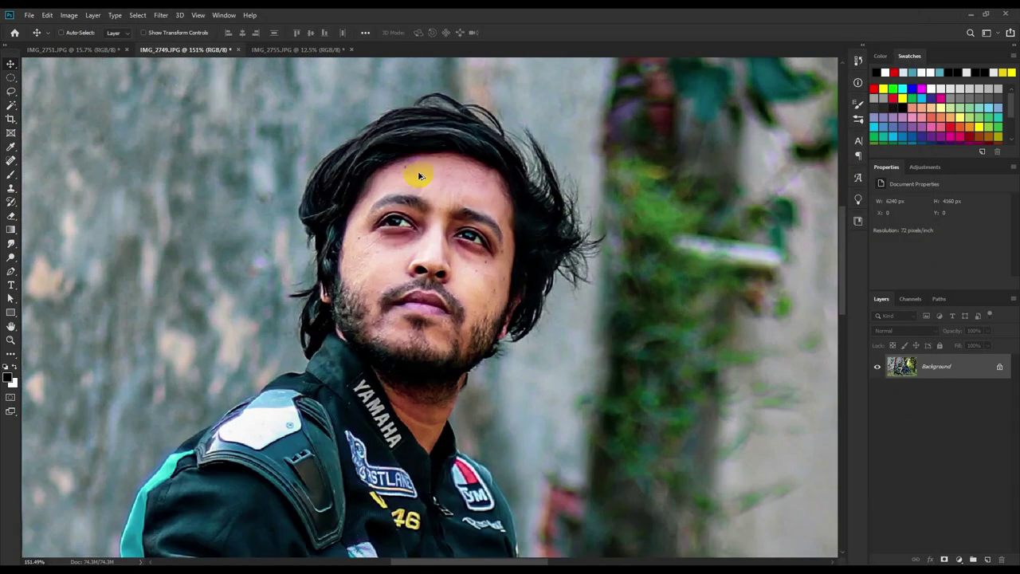
{"action": "scroll", "coordinate": [459, 226], "scroll_direction": "up", "scroll_amount": 2}
{"action": "right_click", "coordinate": [10, 161]}
{"action": "left_click", "coordinate": [33, 160]}
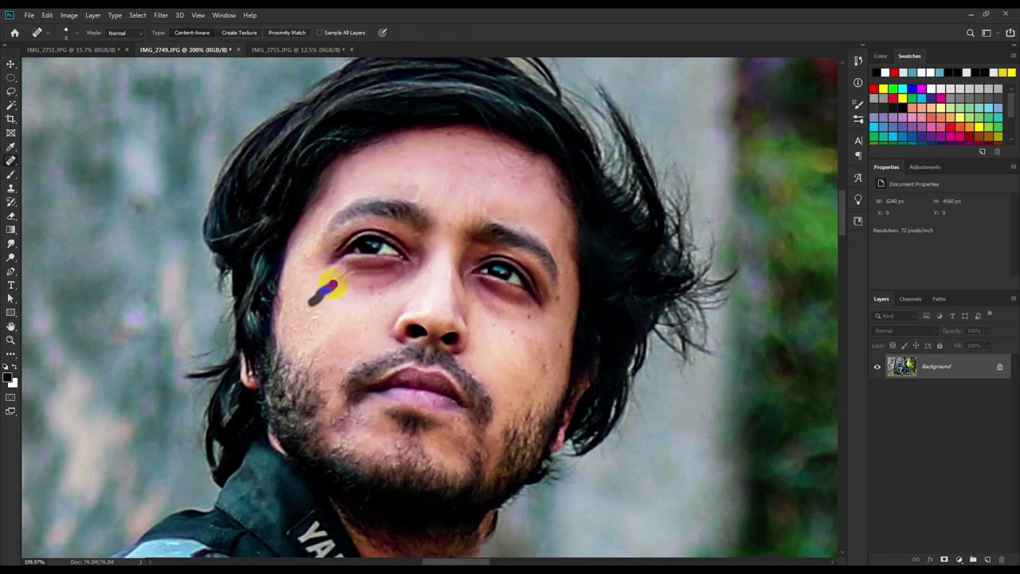
{"action": "left_click_drag", "start_coordinate": [353, 294], "coordinate": [350, 295]}
{"action": "scroll", "coordinate": [375, 295], "scroll_direction": "down", "scroll_amount": 3}
{"action": "scroll", "coordinate": [379, 294], "scroll_direction": "down", "scroll_amount": 3}
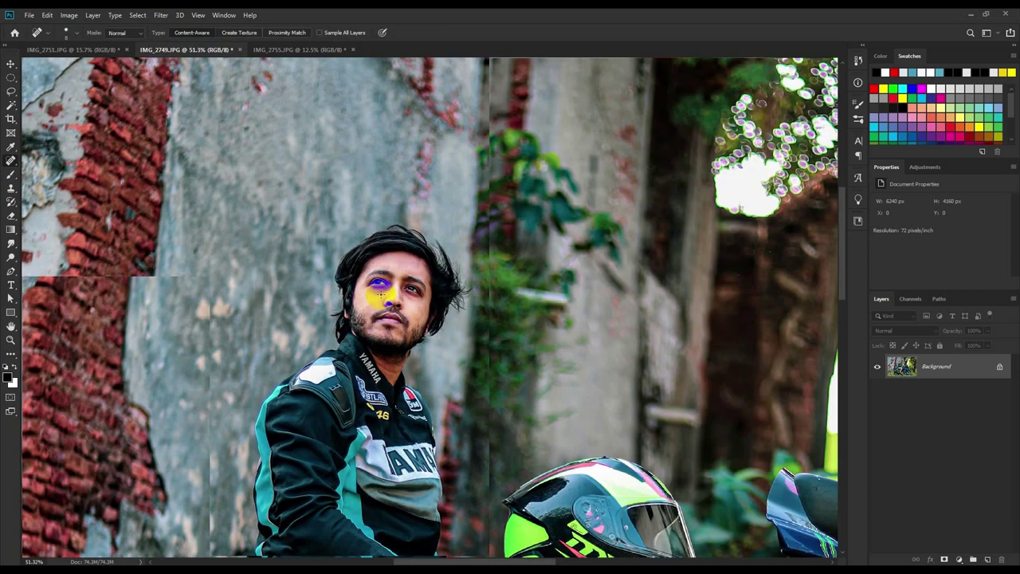
{"action": "scroll", "coordinate": [381, 293], "scroll_direction": "down", "scroll_amount": 3}
{"action": "scroll", "coordinate": [382, 294], "scroll_direction": "down", "scroll_amount": 1}
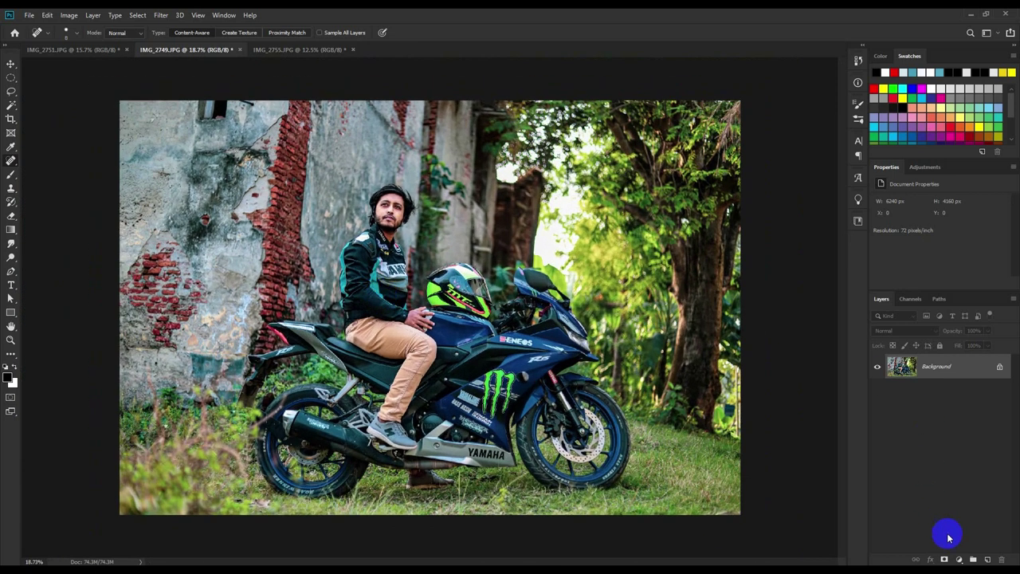
Add a Color Lookup adjustment layer using the DropBlues.3DL LUT.
{"action": "left_click", "coordinate": [959, 559]}
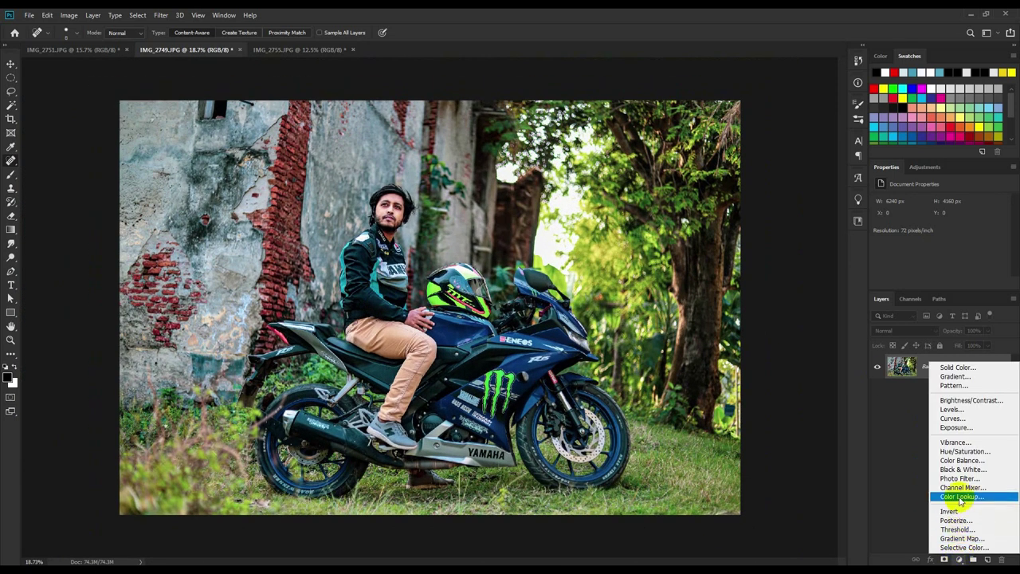
{"action": "left_click", "coordinate": [961, 496]}
{"action": "left_click", "coordinate": [940, 202]}
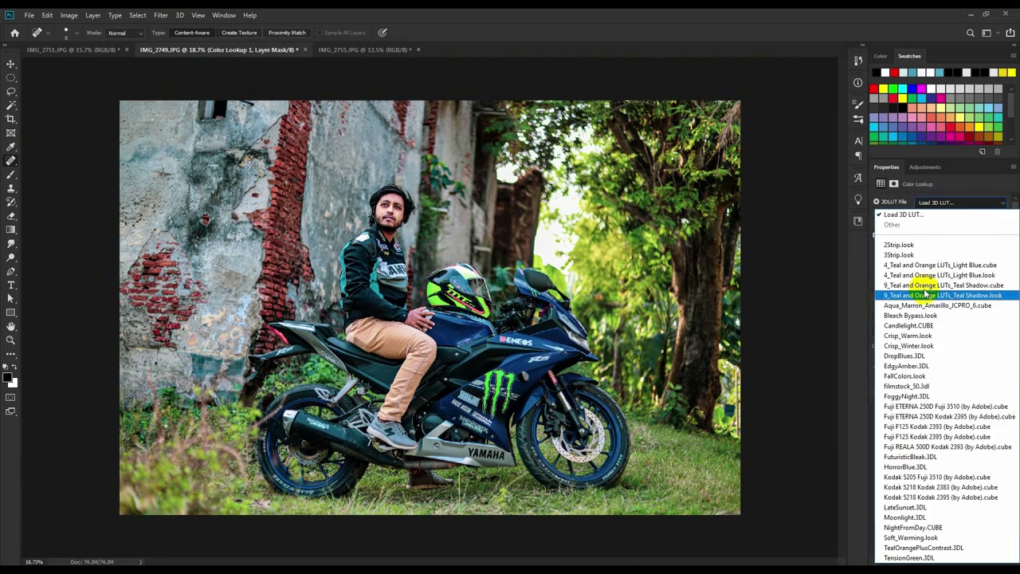
{"action": "left_click", "coordinate": [928, 356]}
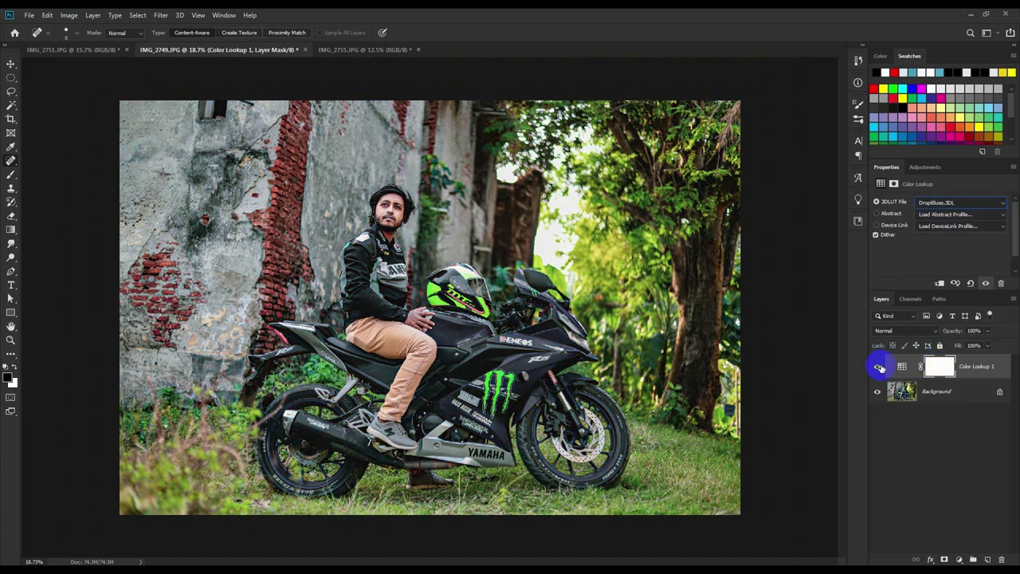
Brush black on the lookup's layer mask over the rider's hand so skin stays natural.
{"action": "left_click", "coordinate": [938, 365]}
{"action": "scroll", "coordinate": [388, 240], "scroll_direction": "up", "scroll_amount": 1}
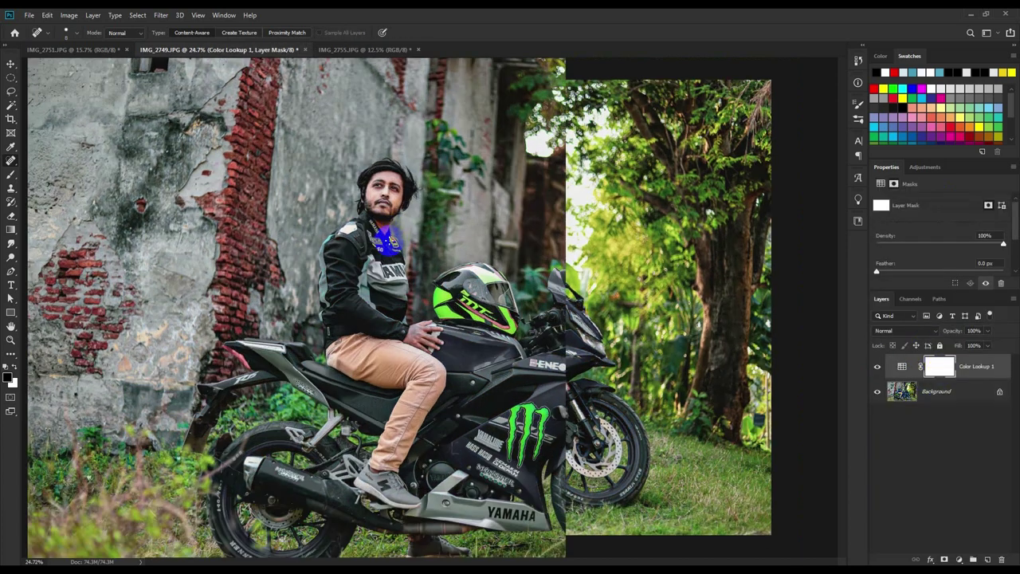
{"action": "scroll", "coordinate": [388, 241], "scroll_direction": "up", "scroll_amount": 2}
{"action": "scroll", "coordinate": [388, 241], "scroll_direction": "up", "scroll_amount": 1}
{"action": "scroll", "coordinate": [388, 240], "scroll_direction": "up", "scroll_amount": 1}
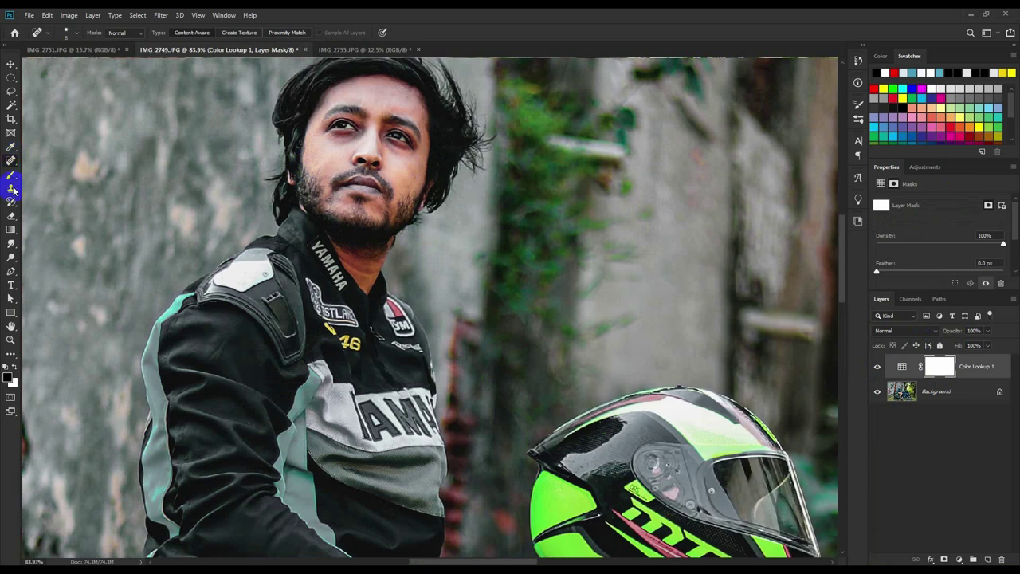
{"action": "left_click", "coordinate": [12, 174]}
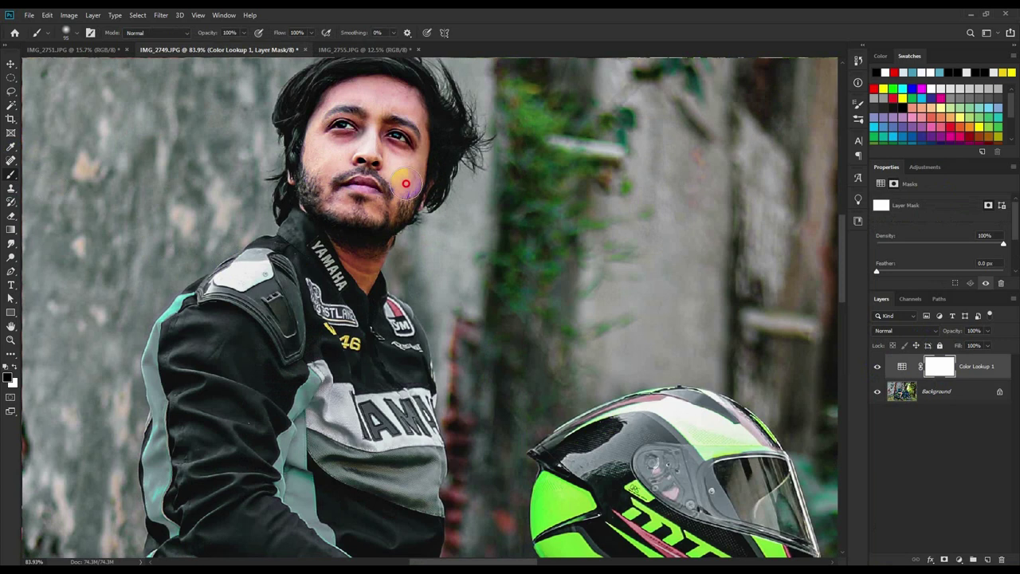
{"action": "left_click_drag", "start_coordinate": [371, 308], "coordinate": [414, 98]}
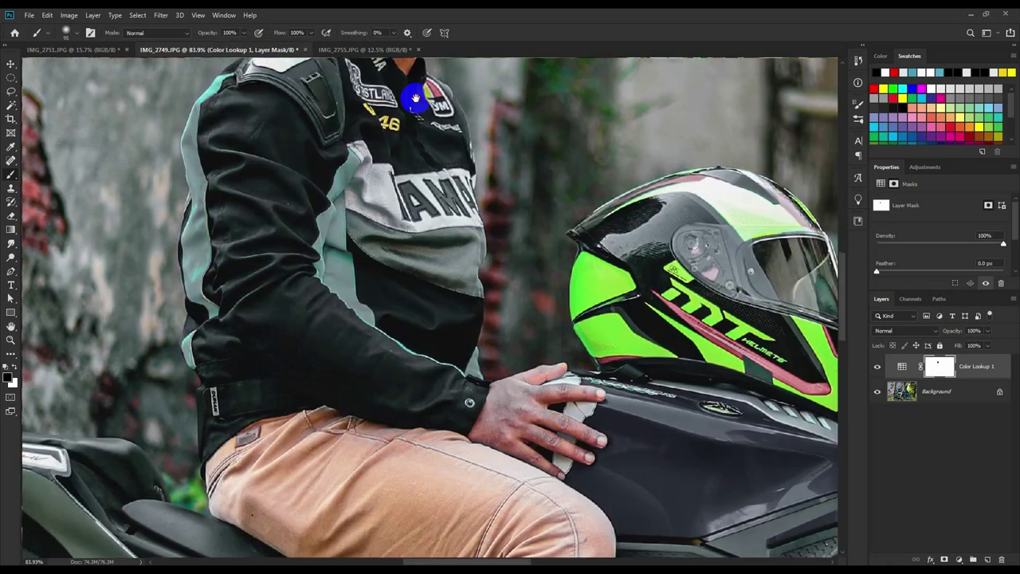
{"action": "left_click_drag", "start_coordinate": [535, 429], "coordinate": [546, 431]}
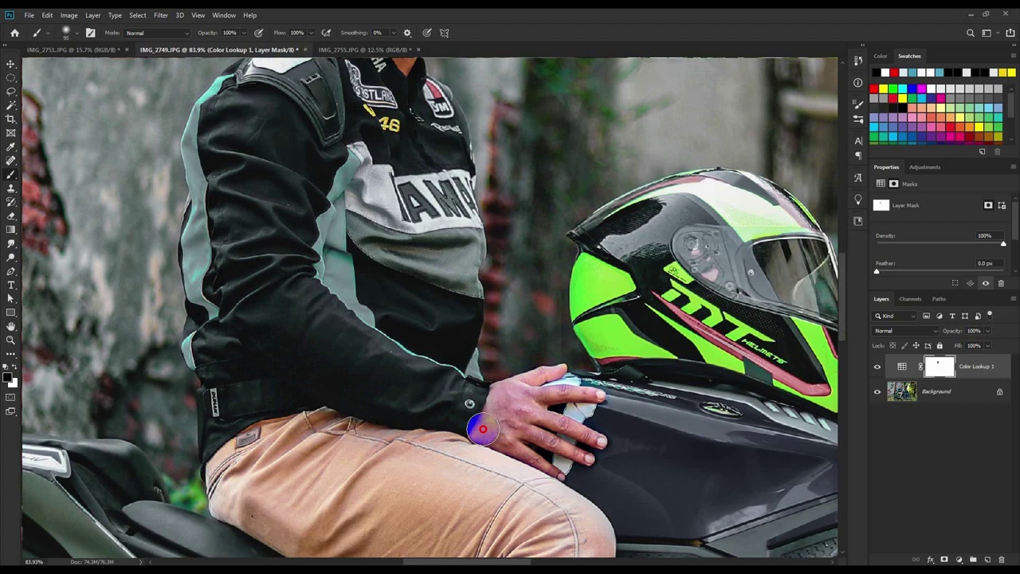
{"action": "scroll", "coordinate": [375, 399], "scroll_direction": "down", "scroll_amount": 3}
{"action": "scroll", "coordinate": [379, 396], "scroll_direction": "down", "scroll_amount": 2}
{"action": "scroll", "coordinate": [378, 396], "scroll_direction": "down", "scroll_amount": 2}
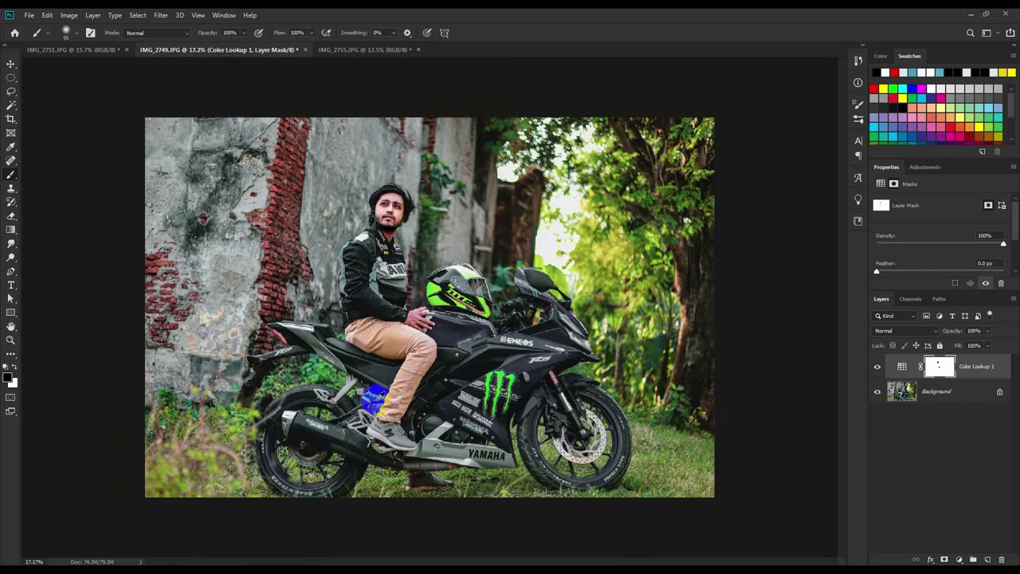
{"action": "scroll", "coordinate": [374, 398], "scroll_direction": "down", "scroll_amount": 1}
{"action": "scroll", "coordinate": [374, 398], "scroll_direction": "up", "scroll_amount": 1}
Return to IMG_2749, zoom in and select the Background photo layer.
{"action": "left_click", "coordinate": [10, 63]}
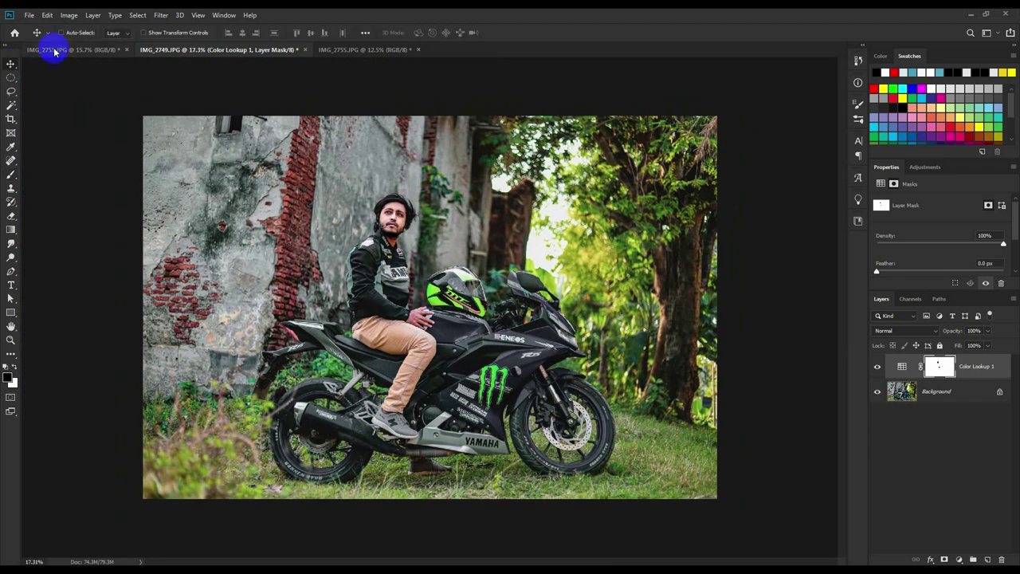
{"action": "left_click", "coordinate": [66, 48]}
{"action": "left_click", "coordinate": [171, 49]}
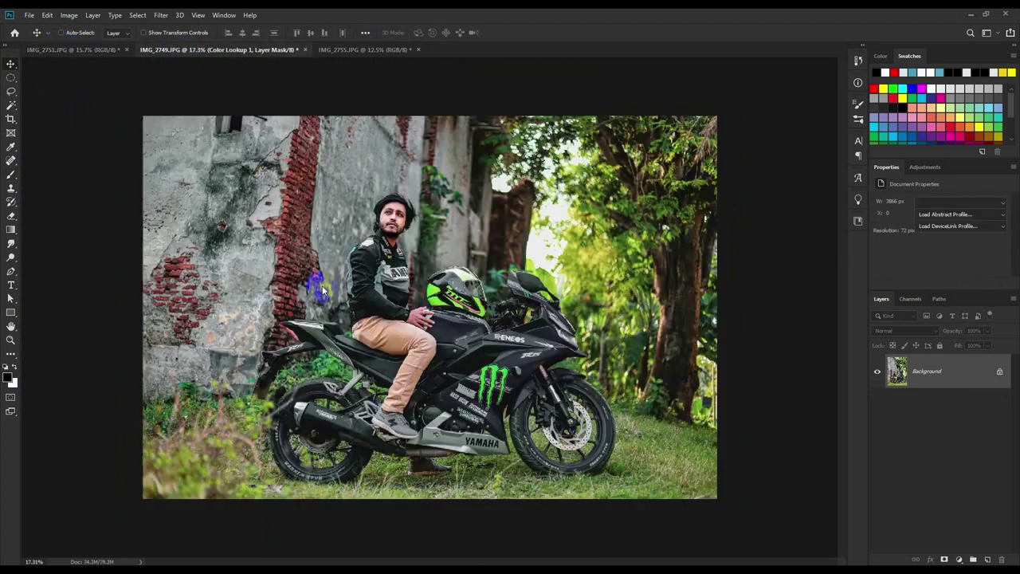
{"action": "scroll", "coordinate": [318, 284], "scroll_direction": "up", "scroll_amount": 2}
{"action": "scroll", "coordinate": [399, 175], "scroll_direction": "up", "scroll_amount": 3}
{"action": "scroll", "coordinate": [422, 172], "scroll_direction": "up", "scroll_amount": 3}
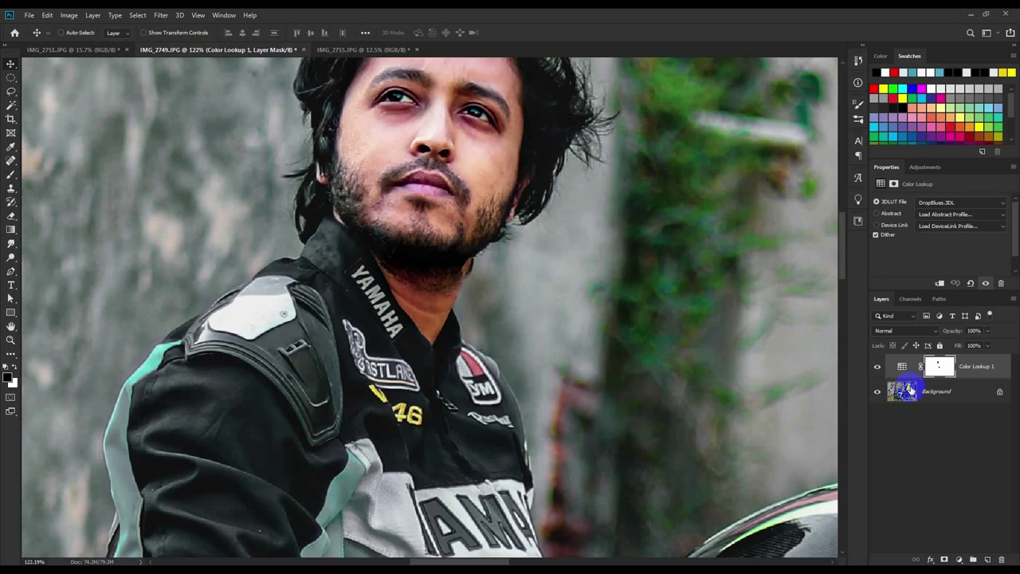
{"action": "left_click", "coordinate": [902, 390]}
{"action": "scroll", "coordinate": [451, 189], "scroll_direction": "up", "scroll_amount": 2}
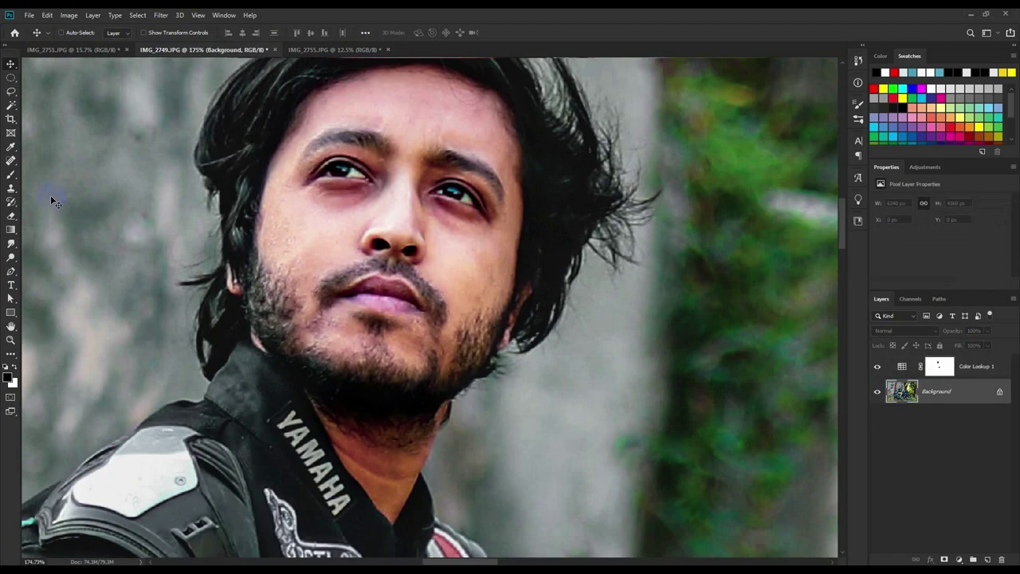
Smudge at 10% strength to soften the skin on the cheek and under the eye.
{"action": "right_click", "coordinate": [12, 246]}
{"action": "left_click", "coordinate": [48, 264]}
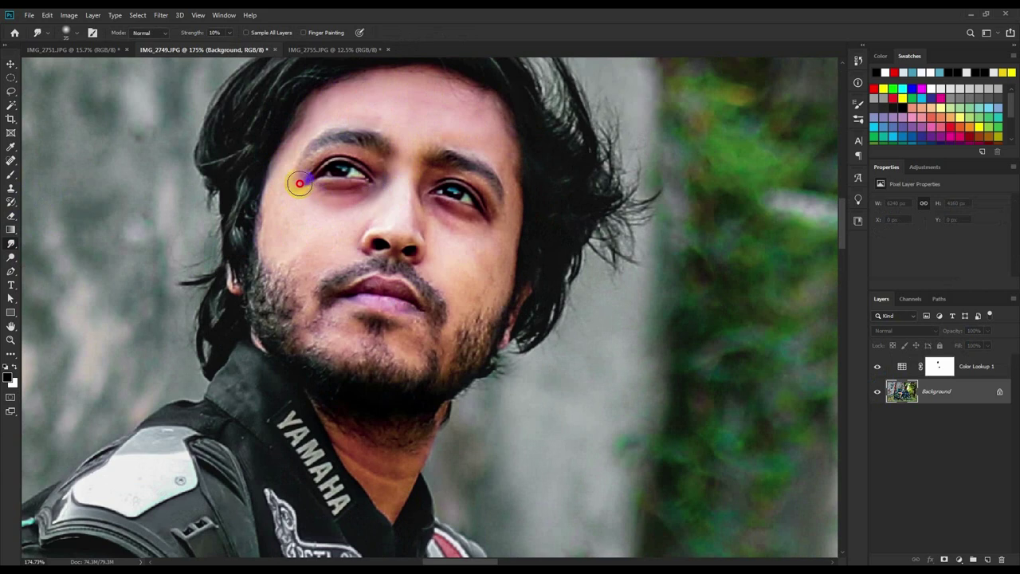
{"action": "mouse_move", "coordinate": [299, 183]}
{"action": "left_mouse_down"}
{"action": "mouse_move", "coordinate": [282, 208]}
{"action": "mouse_move", "coordinate": [288, 233]}
{"action": "left_mouse_up"}
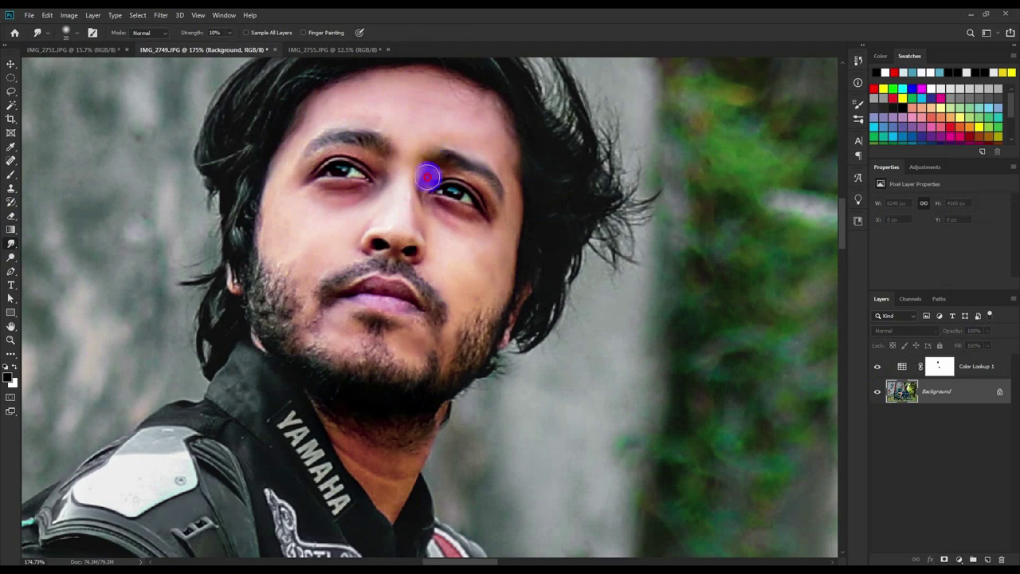
{"action": "left_click_drag", "start_coordinate": [426, 177], "coordinate": [422, 207]}
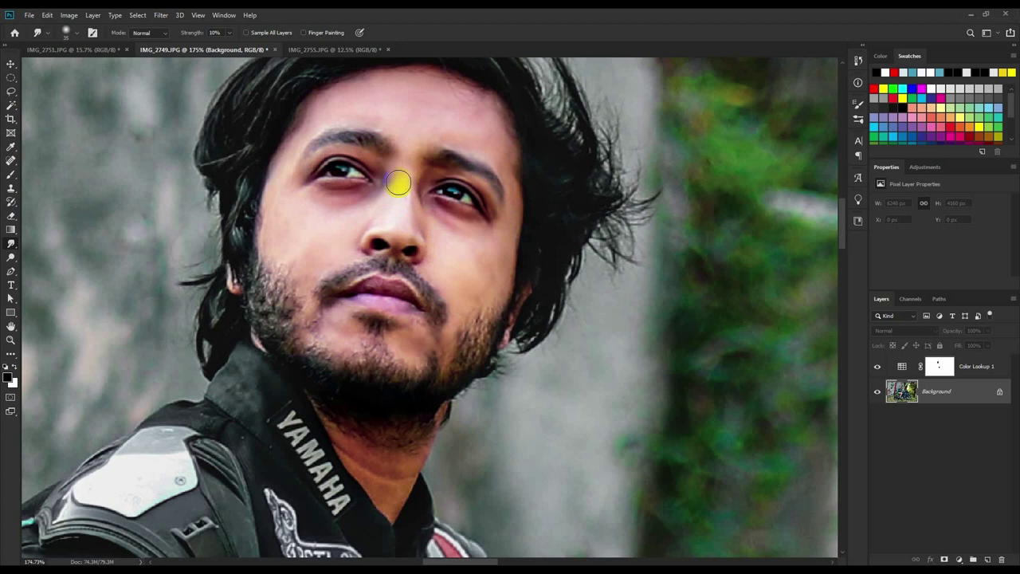
{"action": "scroll", "coordinate": [398, 183], "scroll_direction": "down", "scroll_amount": 3}
{"action": "scroll", "coordinate": [400, 185], "scroll_direction": "down", "scroll_amount": 3}
{"action": "scroll", "coordinate": [403, 187], "scroll_direction": "down", "scroll_amount": 3}
{"action": "scroll", "coordinate": [403, 189], "scroll_direction": "down", "scroll_amount": 2}
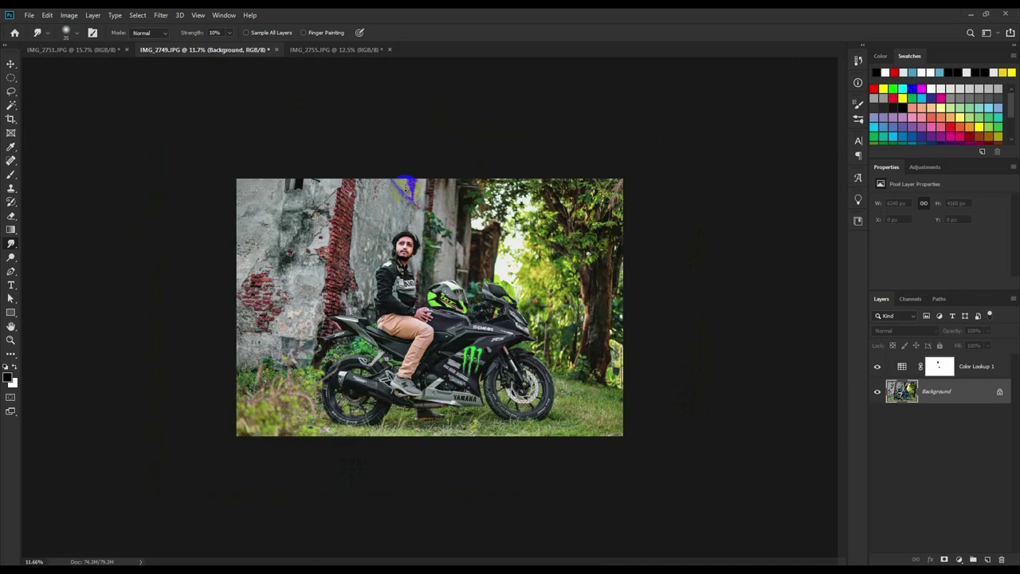
{"action": "scroll", "coordinate": [404, 188], "scroll_direction": "up", "scroll_amount": 1}
Switch to the IMG_2755 building photo and zoom in.
{"action": "left_click", "coordinate": [315, 50]}
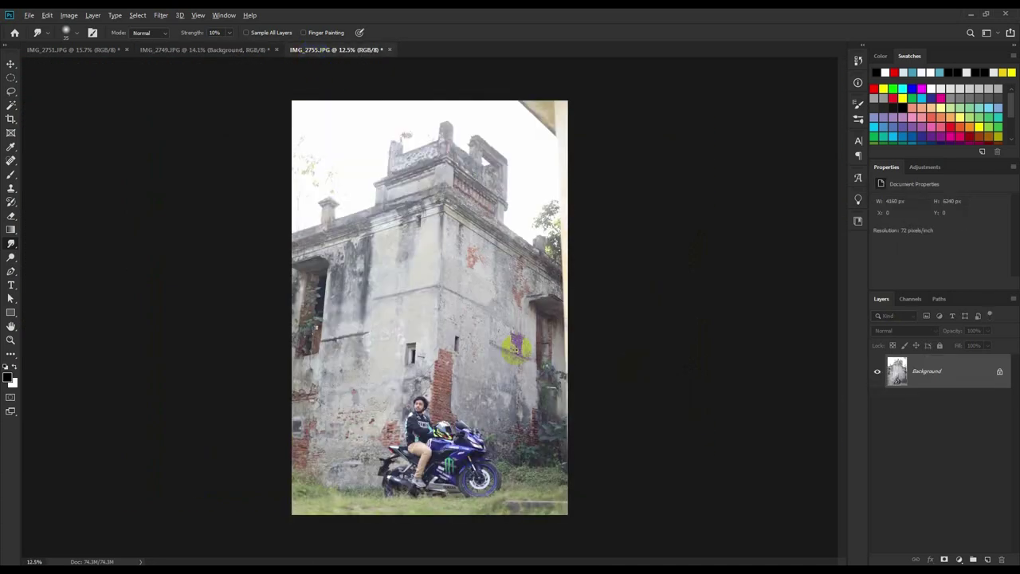
{"action": "left_click", "coordinate": [11, 65]}
{"action": "scroll", "coordinate": [525, 282], "scroll_direction": "up", "scroll_amount": 1}
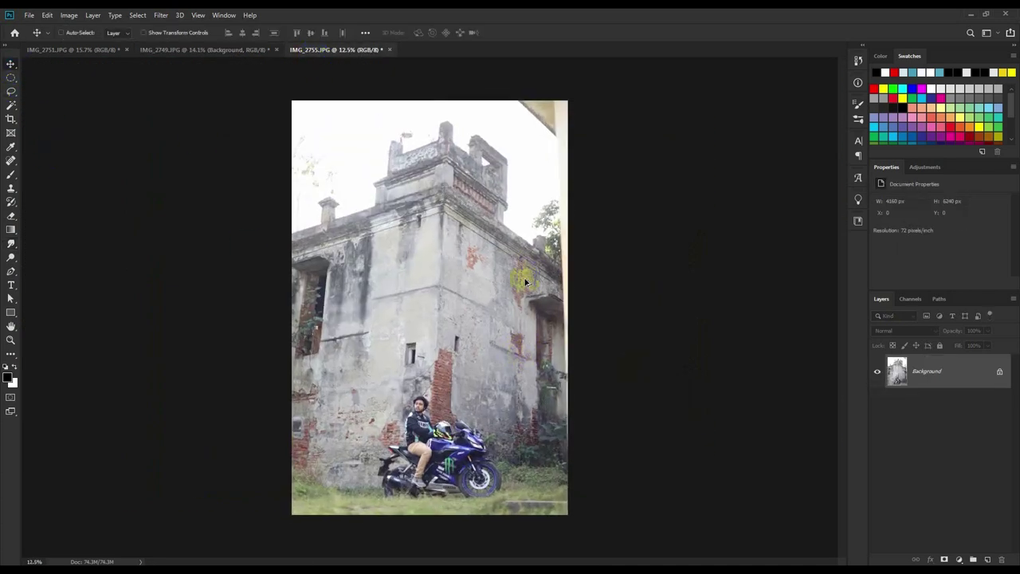
{"action": "scroll", "coordinate": [525, 282], "scroll_direction": "up", "scroll_amount": 1}
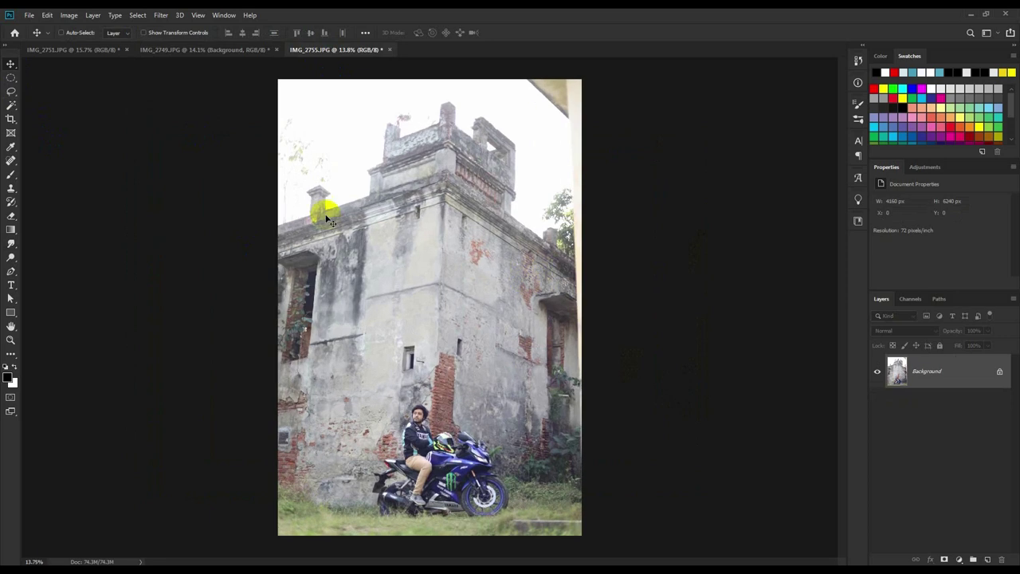
Rotate the crop about 2.3° to level the walls and crop to 4043 × 6065 px.
{"action": "left_click", "coordinate": [10, 121]}
{"action": "left_click", "coordinate": [579, 81]}
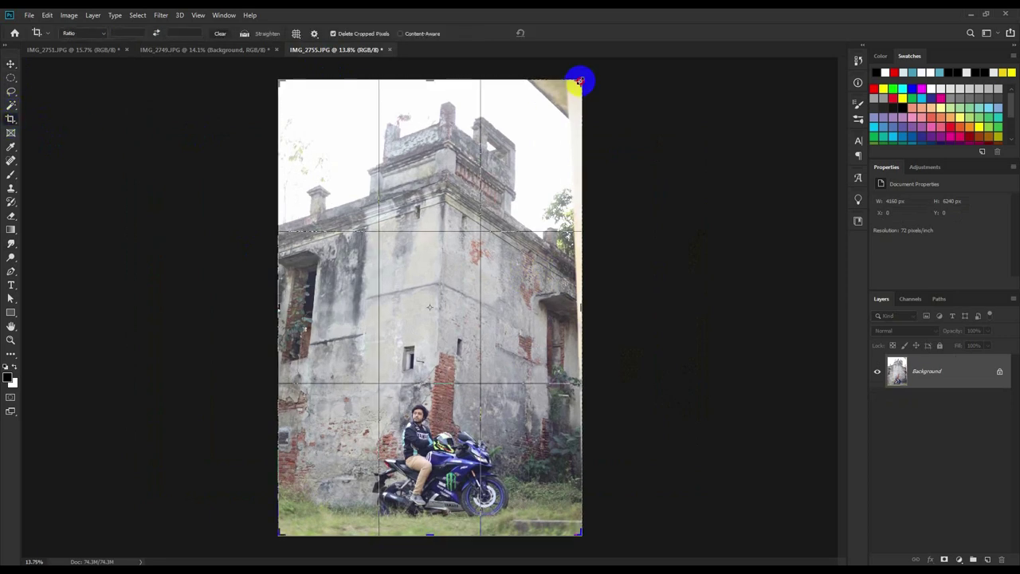
{"action": "left_click_drag", "start_coordinate": [579, 82], "coordinate": [553, 86]}
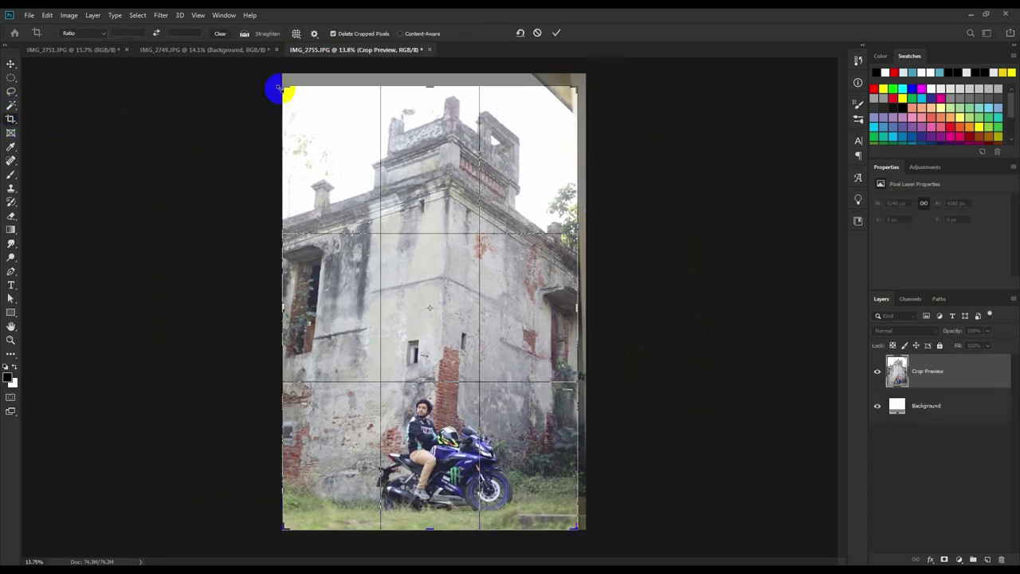
{"action": "left_click_drag", "start_coordinate": [614, 212], "coordinate": [612, 203]}
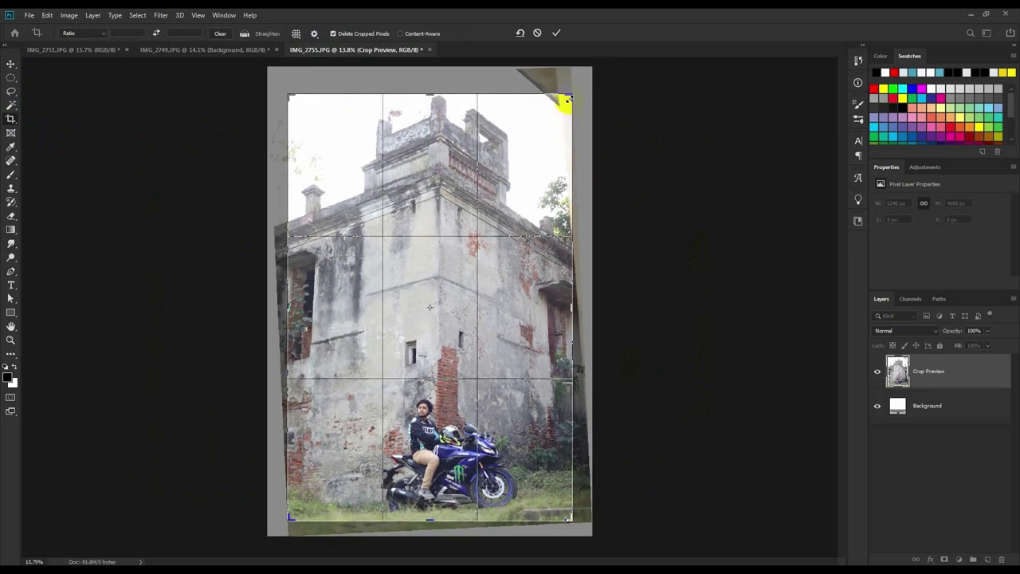
{"action": "left_click_drag", "start_coordinate": [292, 99], "coordinate": [284, 94]}
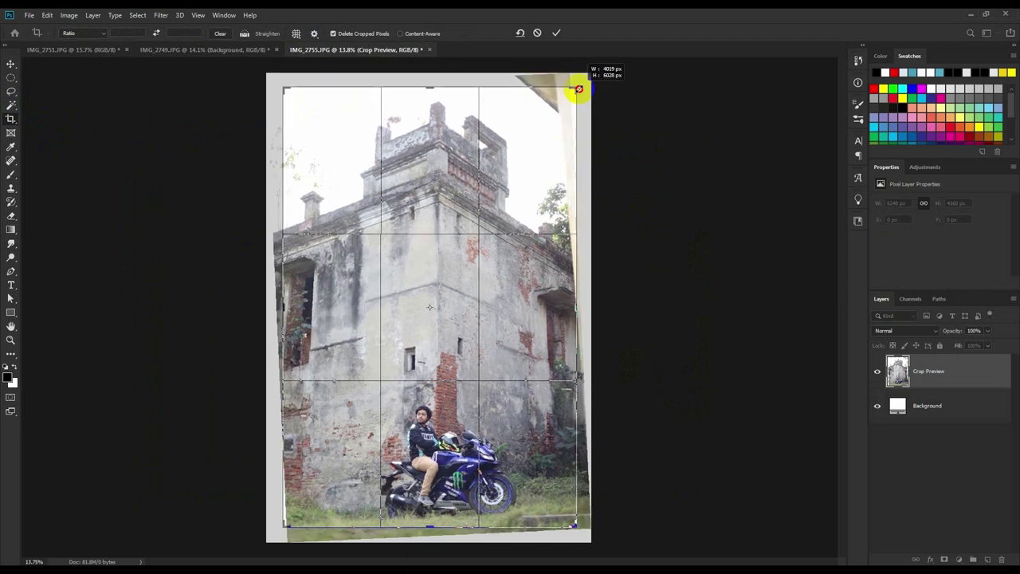
{"action": "left_click_drag", "start_coordinate": [569, 94], "coordinate": [526, 102]}
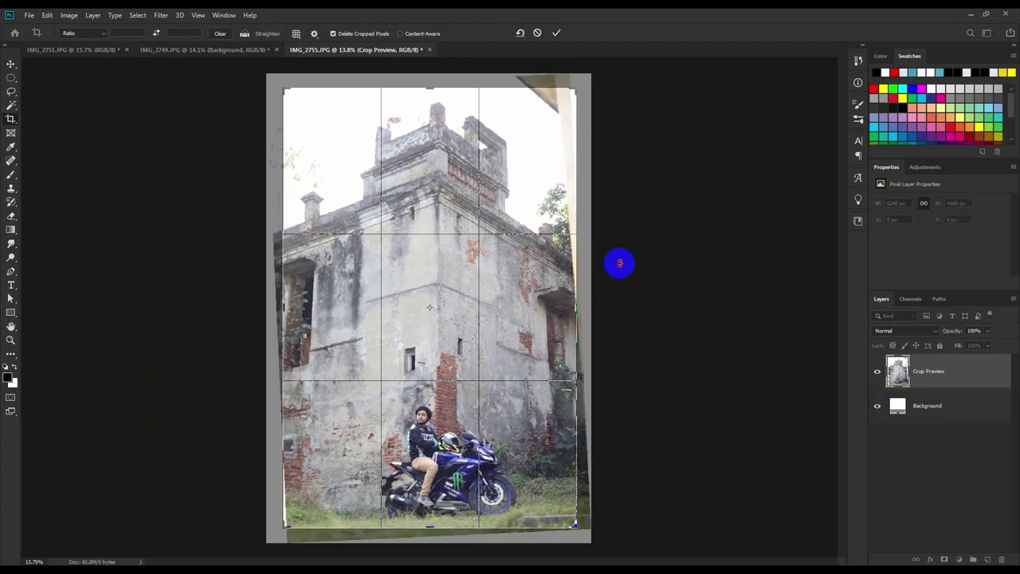
{"action": "left_click_drag", "start_coordinate": [614, 262], "coordinate": [614, 258]}
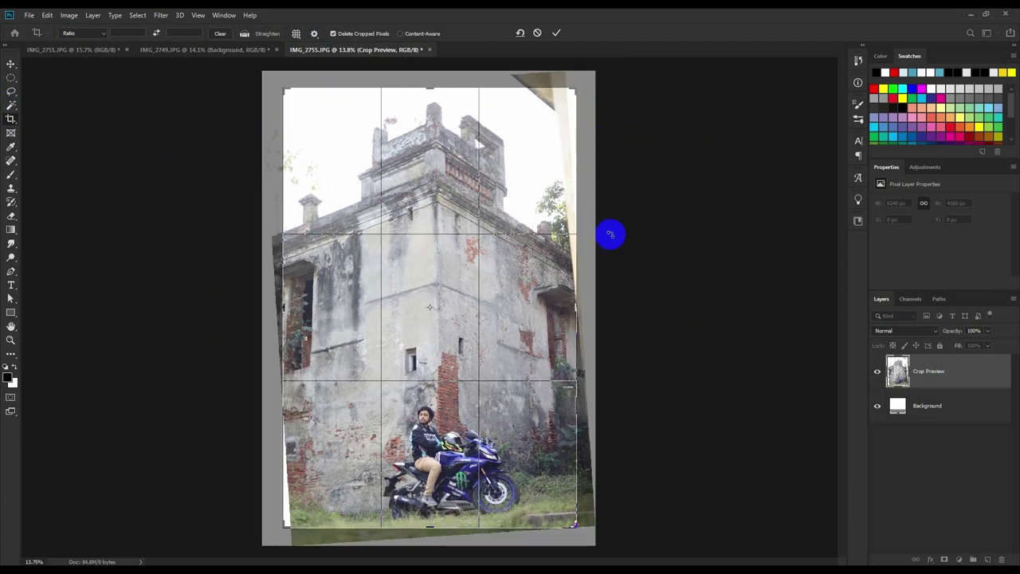
{"action": "left_click_drag", "start_coordinate": [575, 526], "coordinate": [577, 527]}
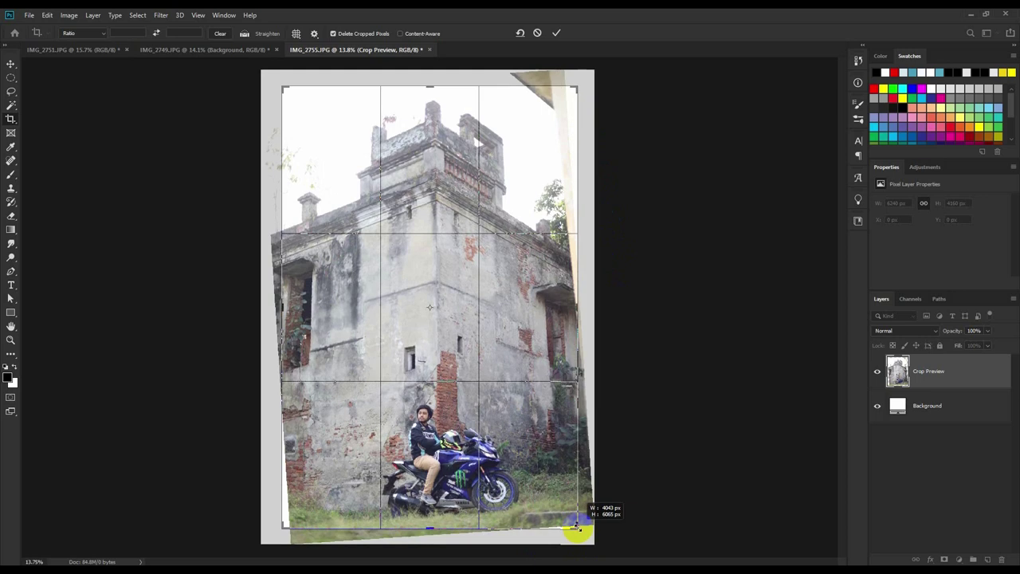
{"action": "left_click", "coordinate": [556, 34]}
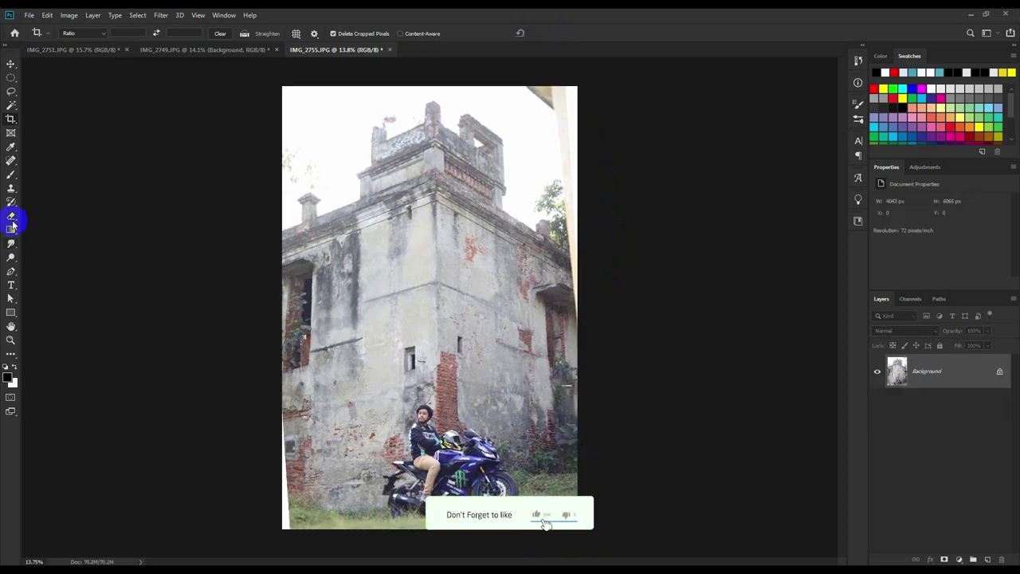
With the Clone Stamp, fill the white bottom-left strip and bottom-right wedge with grass.
{"action": "left_click", "coordinate": [10, 192]}
{"action": "scroll", "coordinate": [358, 263], "scroll_direction": "up", "scroll_amount": 2}
{"action": "scroll", "coordinate": [358, 263], "scroll_direction": "up", "scroll_amount": 2}
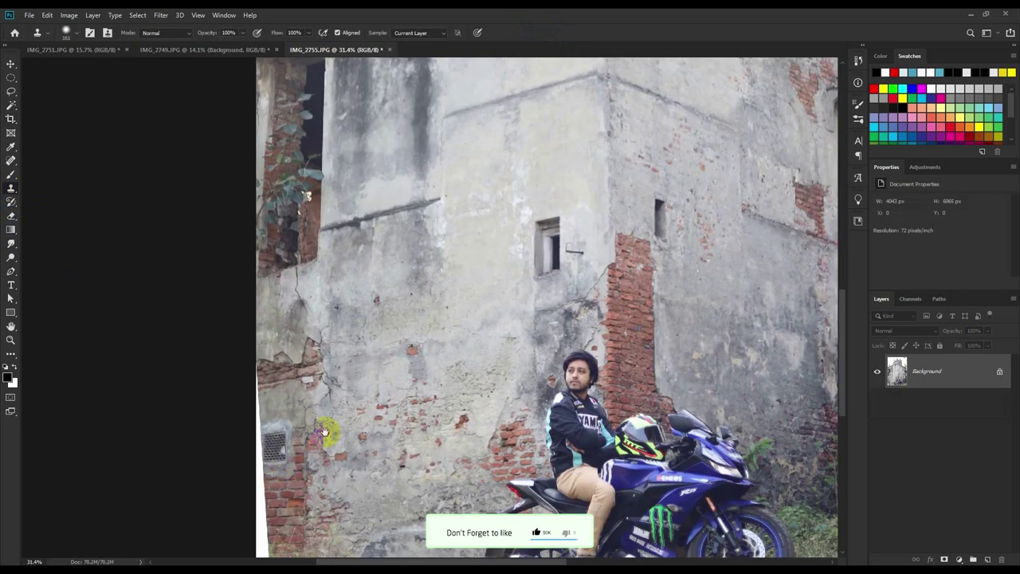
{"action": "scroll", "coordinate": [359, 263], "scroll_direction": "up", "scroll_amount": 2}
{"action": "mouse_move", "coordinate": [357, 374]}
{"action": "left_mouse_down"}
{"action": "mouse_move", "coordinate": [296, 392]}
{"action": "mouse_move", "coordinate": [316, 353]}
{"action": "mouse_move", "coordinate": [308, 188]}
{"action": "left_mouse_up"}
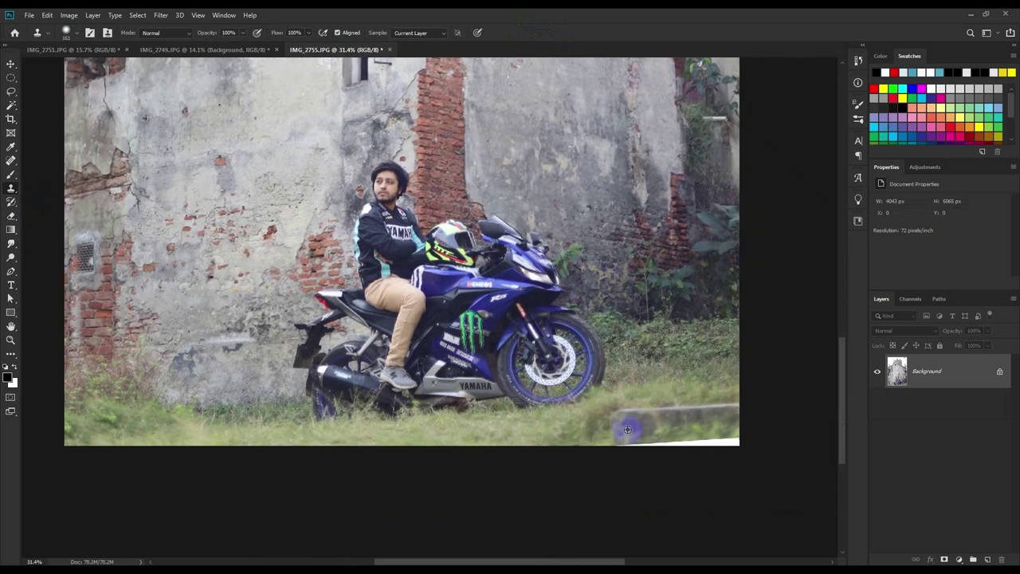
{"action": "left_click_drag", "start_coordinate": [621, 435], "coordinate": [743, 442]}
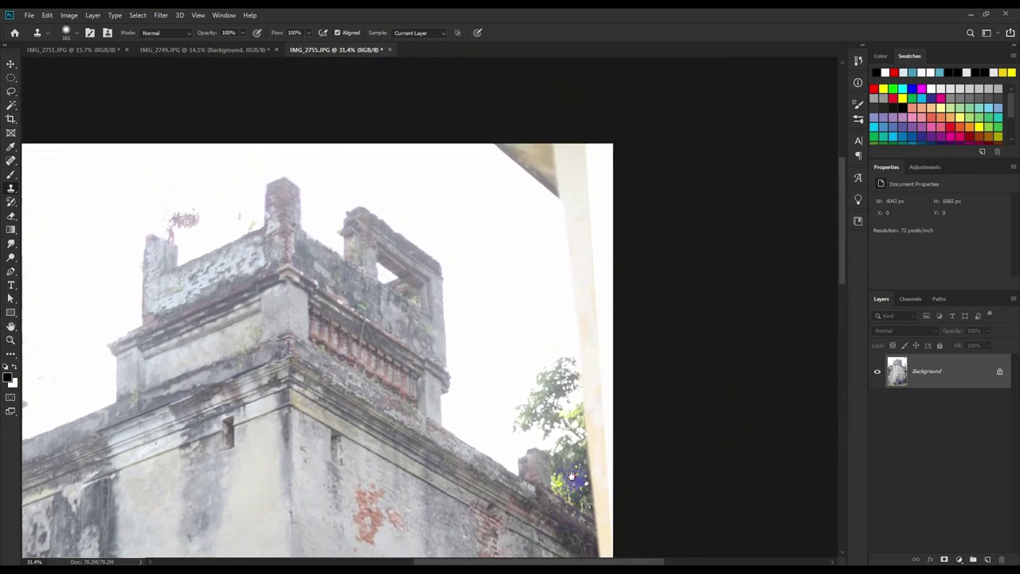
Clone over the light strip and railing along the right edge.
{"action": "scroll", "coordinate": [540, 384], "scroll_direction": "down", "scroll_amount": 2}
{"action": "scroll", "coordinate": [540, 384], "scroll_direction": "down", "scroll_amount": 1}
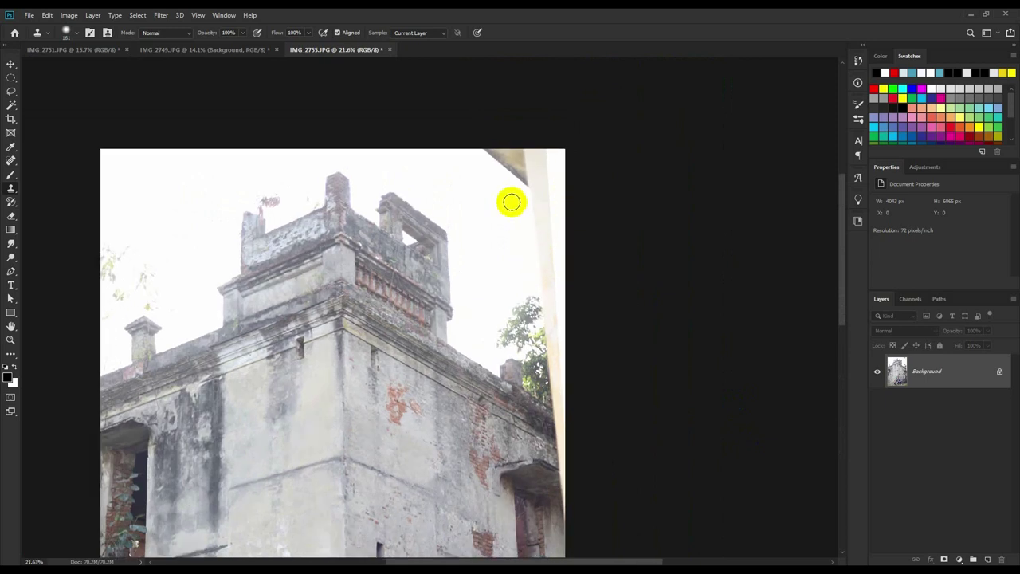
{"action": "scroll", "coordinate": [511, 215], "scroll_direction": "down", "scroll_amount": 2}
{"action": "scroll", "coordinate": [505, 359], "scroll_direction": "down", "scroll_amount": 2}
{"action": "scroll", "coordinate": [498, 354], "scroll_direction": "up", "scroll_amount": 1}
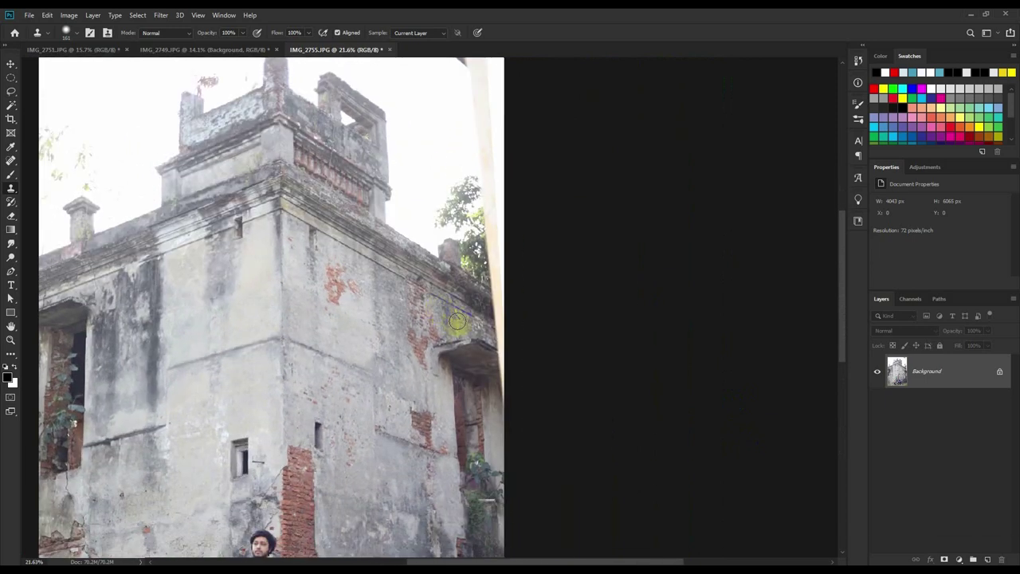
{"action": "scroll", "coordinate": [475, 340], "scroll_direction": "up", "scroll_amount": 1}
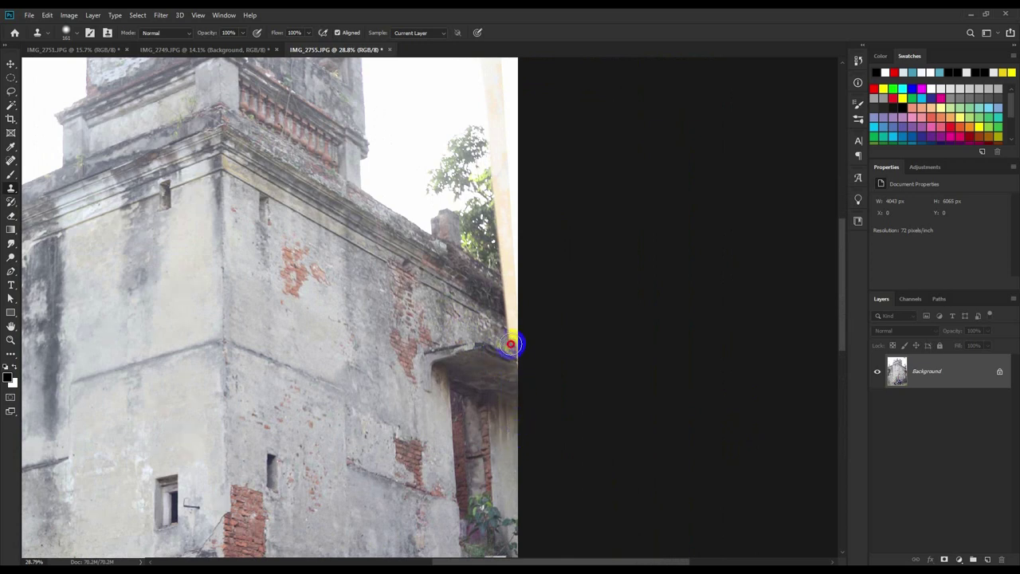
{"action": "left_click_drag", "start_coordinate": [511, 344], "coordinate": [508, 340]}
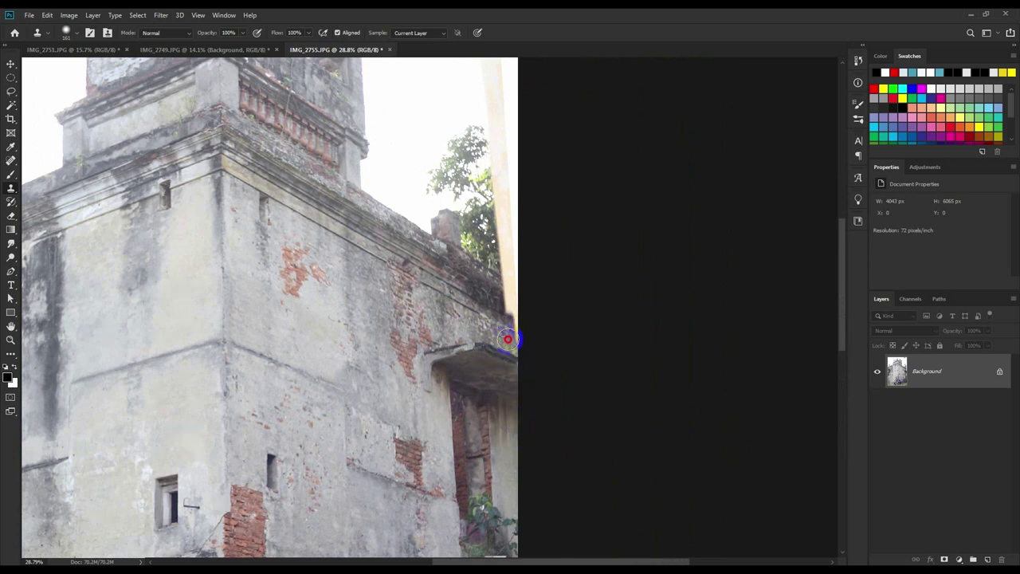
{"action": "left_click", "coordinate": [506, 276]}
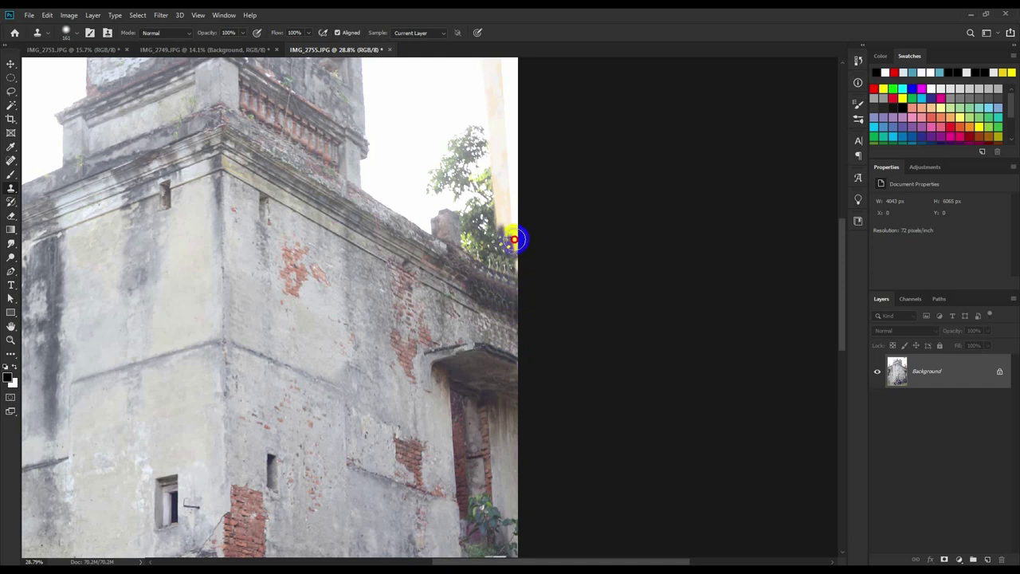
{"action": "scroll", "coordinate": [493, 280], "scroll_direction": "up", "scroll_amount": 1}
{"action": "left_click", "coordinate": [500, 285]}
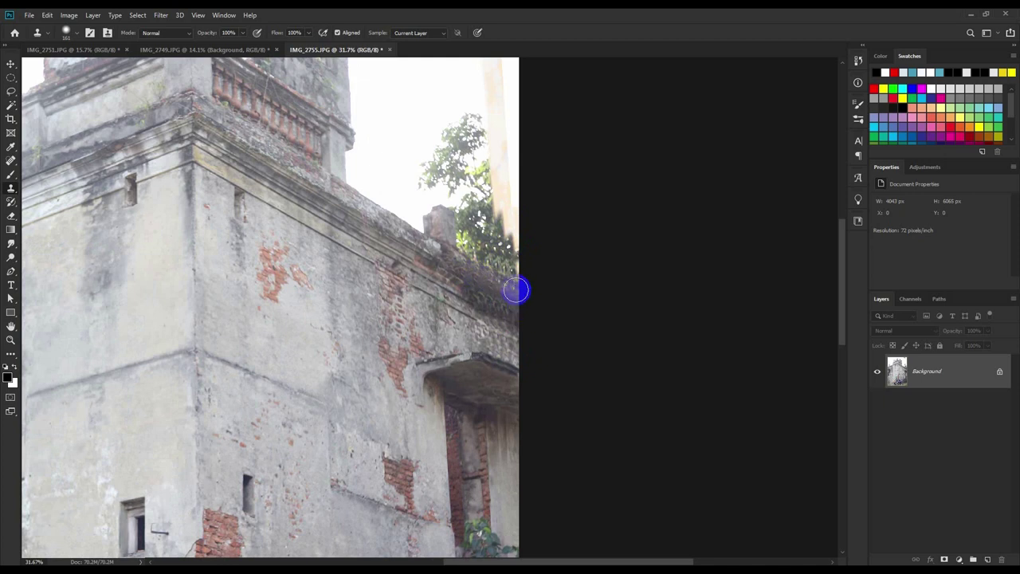
Clone sky over the pale strip by the treetop and the pale pole at top right.
{"action": "left_click_drag", "start_coordinate": [488, 204], "coordinate": [497, 274]}
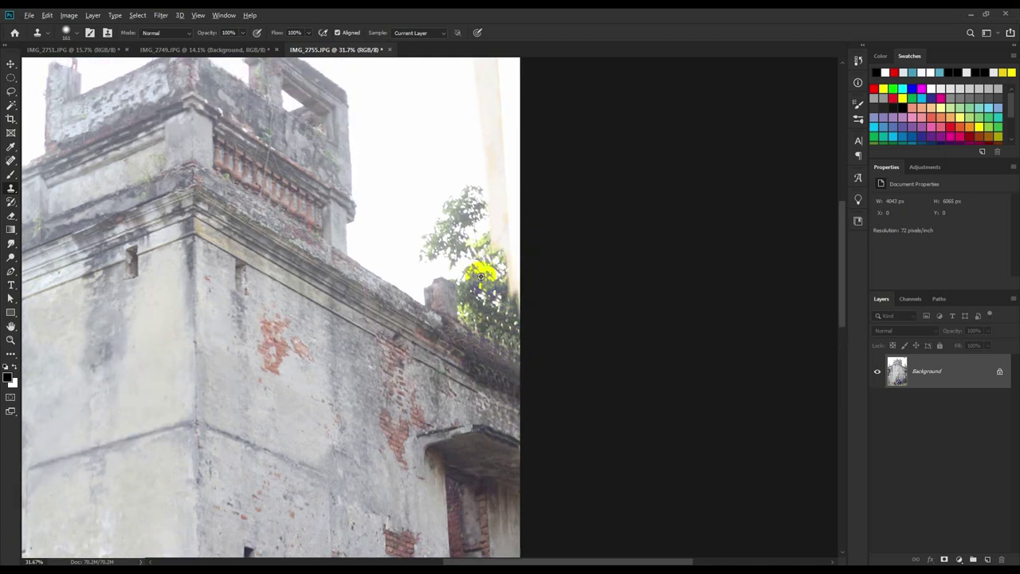
{"action": "left_click", "coordinate": [508, 229]}
{"action": "left_click_drag", "start_coordinate": [508, 228], "coordinate": [488, 140]}
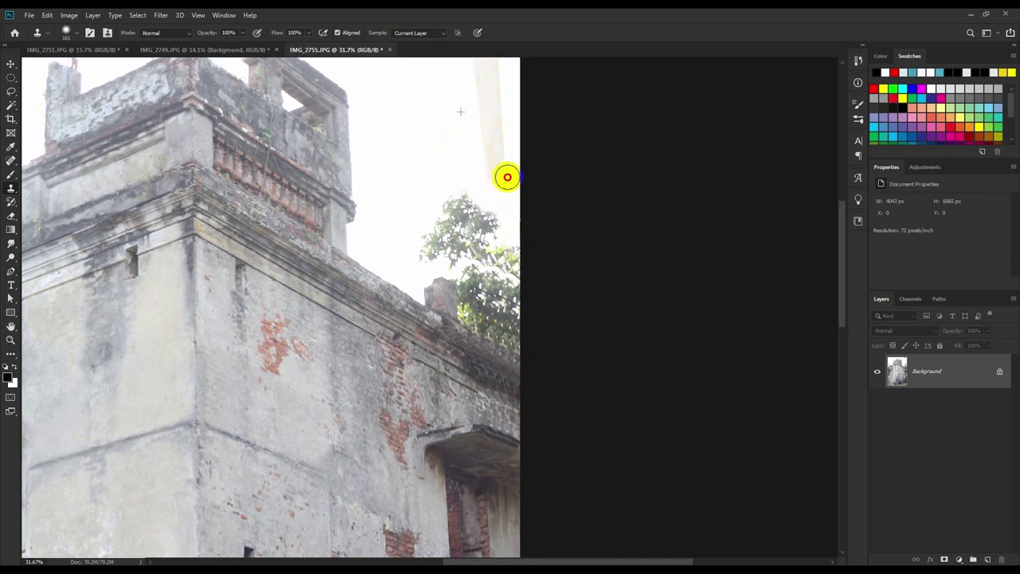
{"action": "scroll", "coordinate": [480, 225], "scroll_direction": "down", "scroll_amount": 1}
{"action": "scroll", "coordinate": [475, 232], "scroll_direction": "down", "scroll_amount": 1}
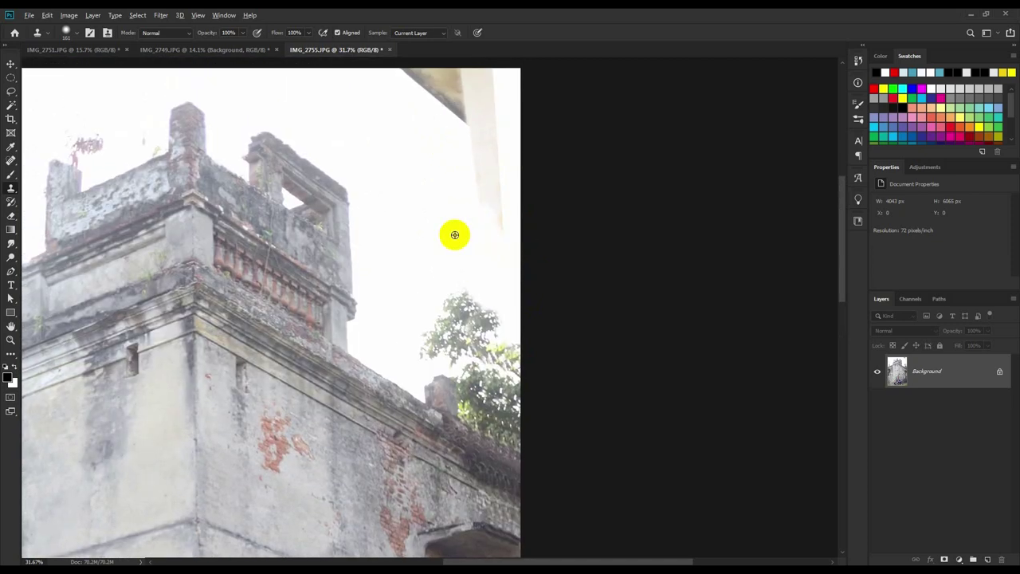
{"action": "scroll", "coordinate": [455, 229], "scroll_direction": "down", "scroll_amount": 1}
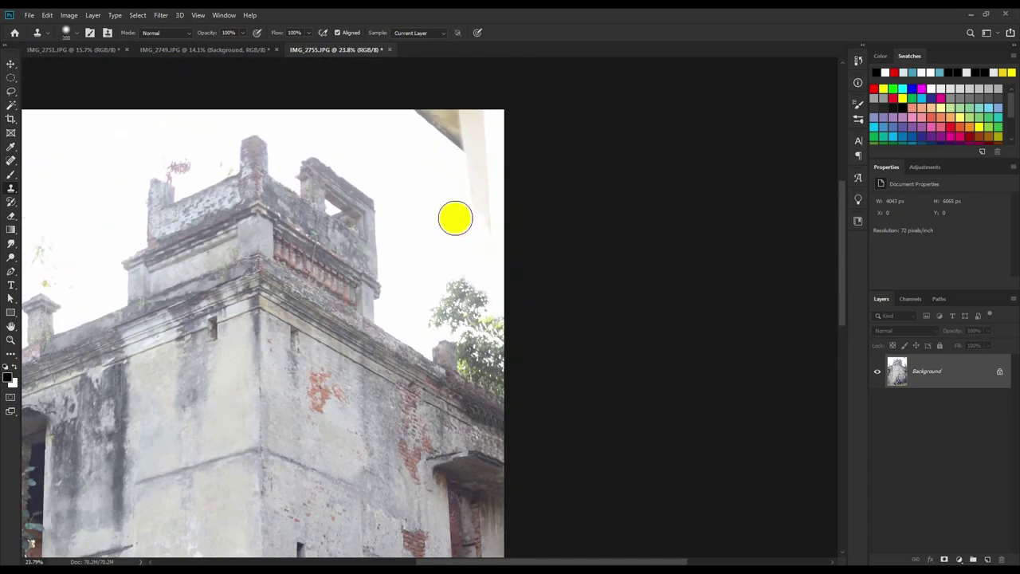
{"action": "mouse_move", "coordinate": [473, 214]}
{"action": "left_mouse_down"}
{"action": "mouse_move", "coordinate": [473, 109]}
{"action": "mouse_move", "coordinate": [443, 141]}
{"action": "mouse_move", "coordinate": [410, 104]}
{"action": "left_mouse_up"}
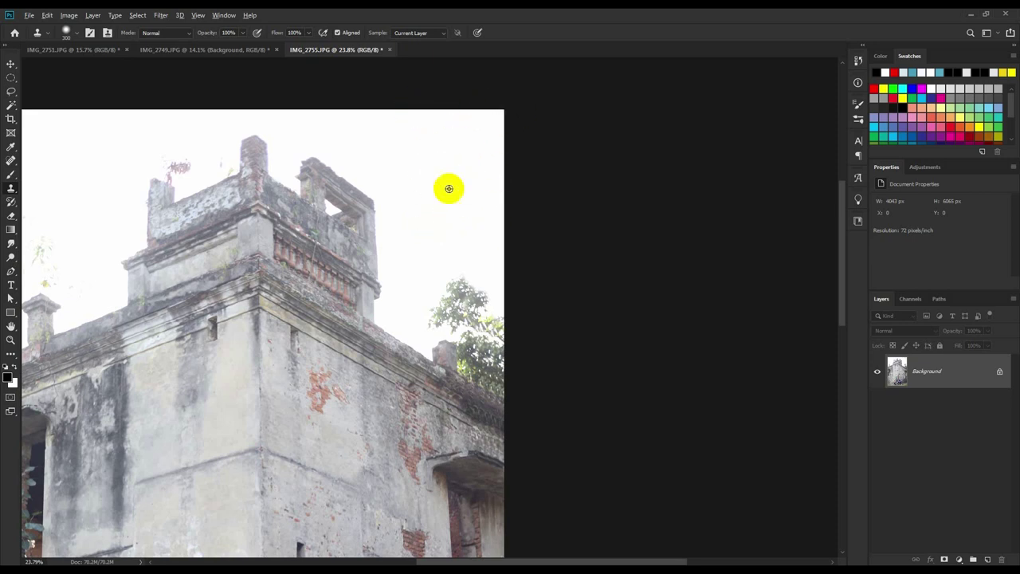
{"action": "scroll", "coordinate": [535, 217], "scroll_direction": "down", "scroll_amount": 2}
{"action": "scroll", "coordinate": [536, 217], "scroll_direction": "down", "scroll_amount": 2}
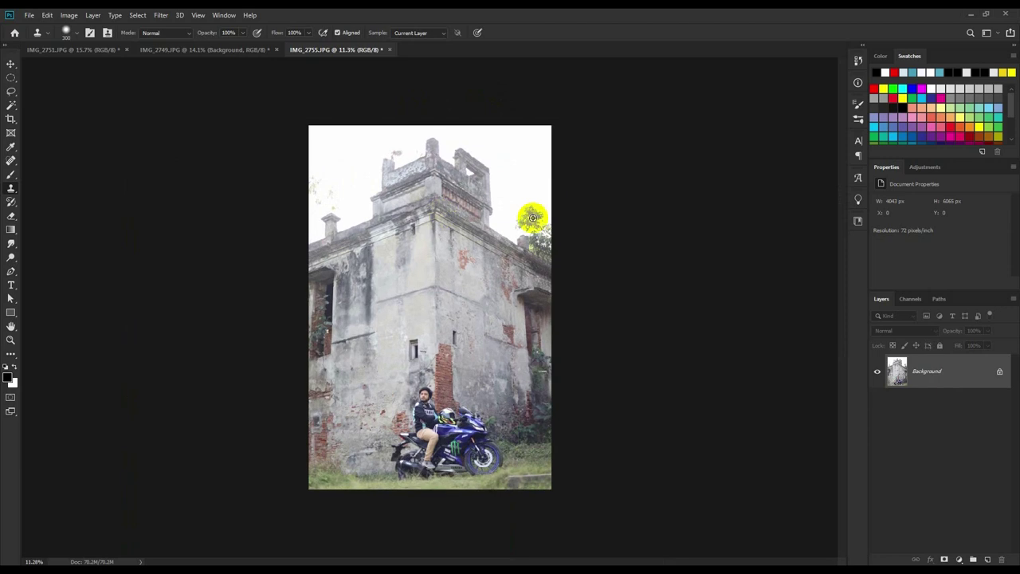
Apply Auto Contrast to the rider photo.
{"action": "left_click", "coordinate": [11, 64]}
{"action": "left_click", "coordinate": [68, 16]}
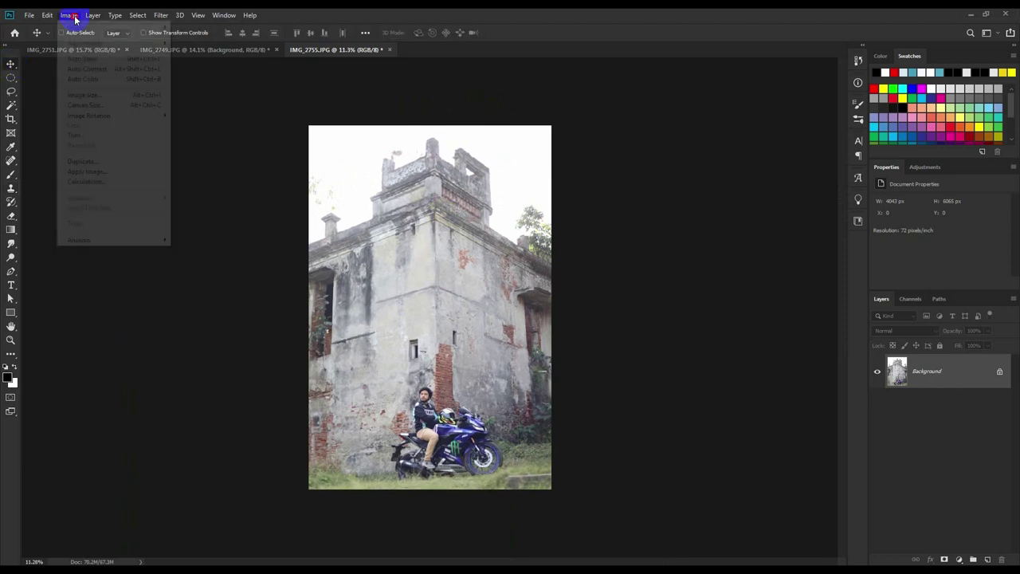
{"action": "left_click", "coordinate": [93, 69]}
In Camera Raw Filter, set Highlights -59, Shadows +63, Texture +35, Clarity +42, Dehaze +28.
{"action": "left_click", "coordinate": [160, 15]}
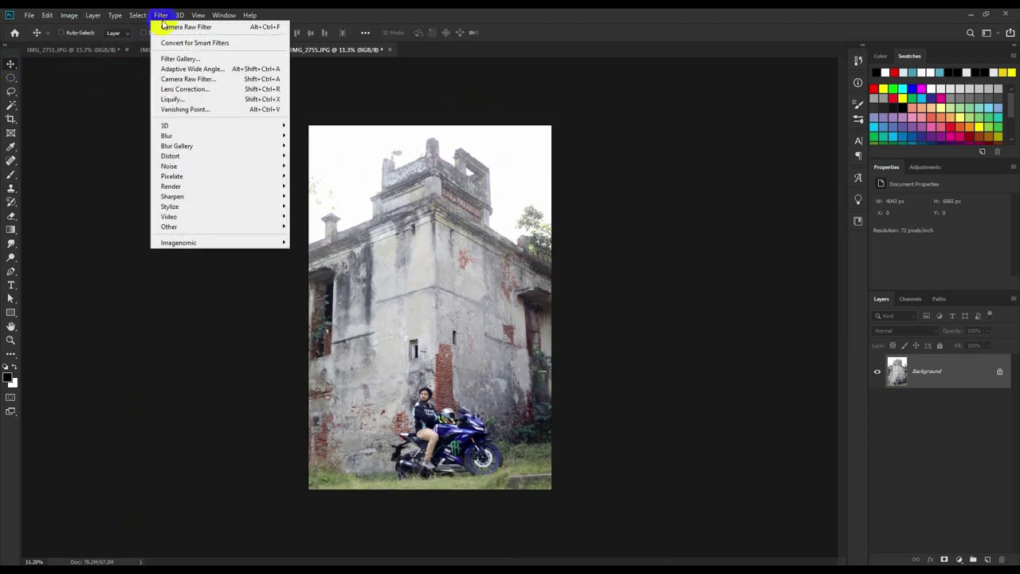
{"action": "left_click", "coordinate": [188, 81]}
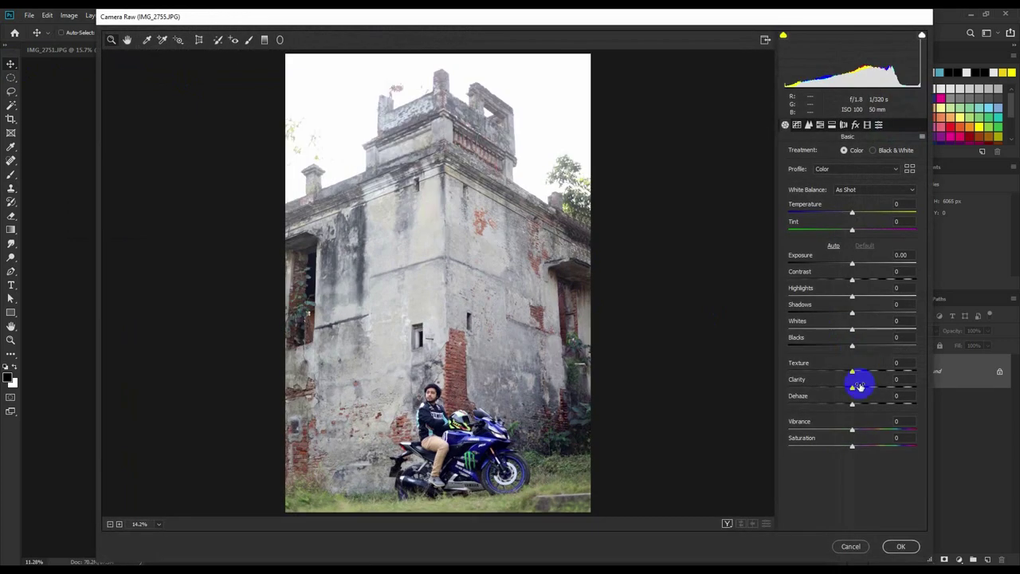
{"action": "mouse_move", "coordinate": [852, 296]}
{"action": "left_mouse_down"}
{"action": "mouse_move", "coordinate": [815, 297]}
{"action": "mouse_move", "coordinate": [880, 317]}
{"action": "left_mouse_up"}
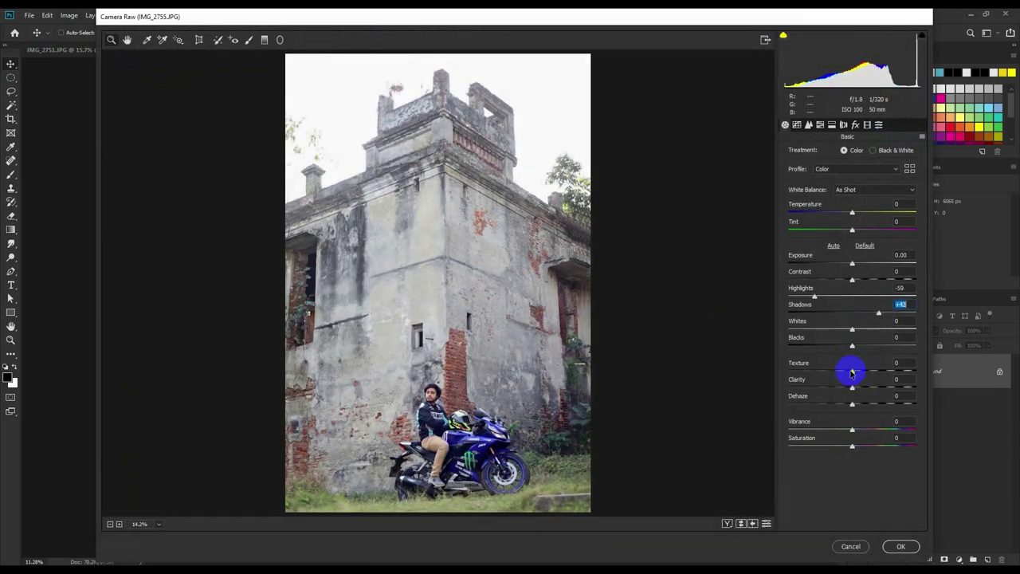
{"action": "mouse_move", "coordinate": [851, 371]}
{"action": "left_mouse_down"}
{"action": "mouse_move", "coordinate": [874, 371]}
{"action": "mouse_move", "coordinate": [871, 408]}
{"action": "left_mouse_up"}
{"action": "left_click", "coordinate": [880, 404]}
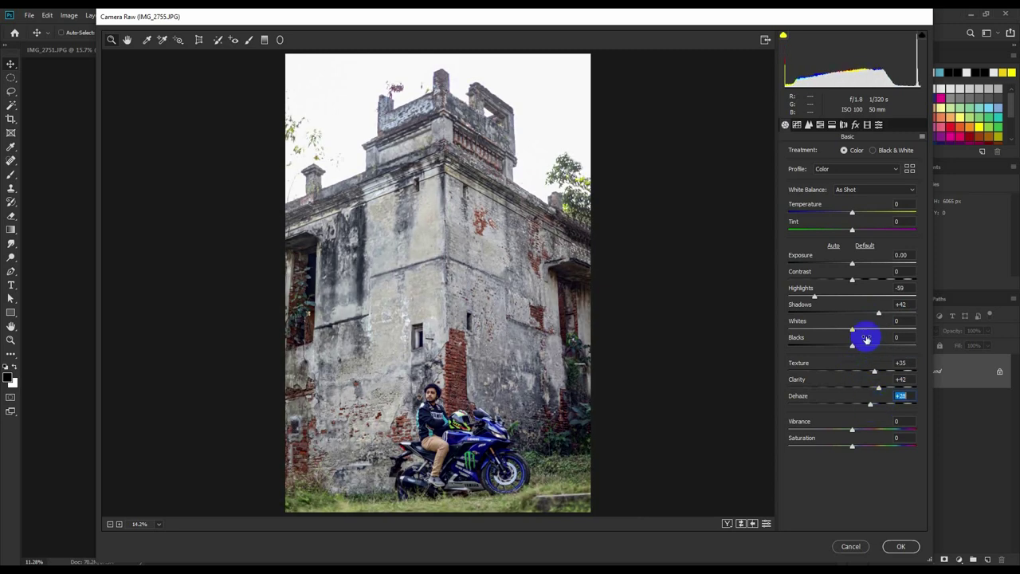
{"action": "left_click_drag", "start_coordinate": [878, 313], "coordinate": [893, 317]}
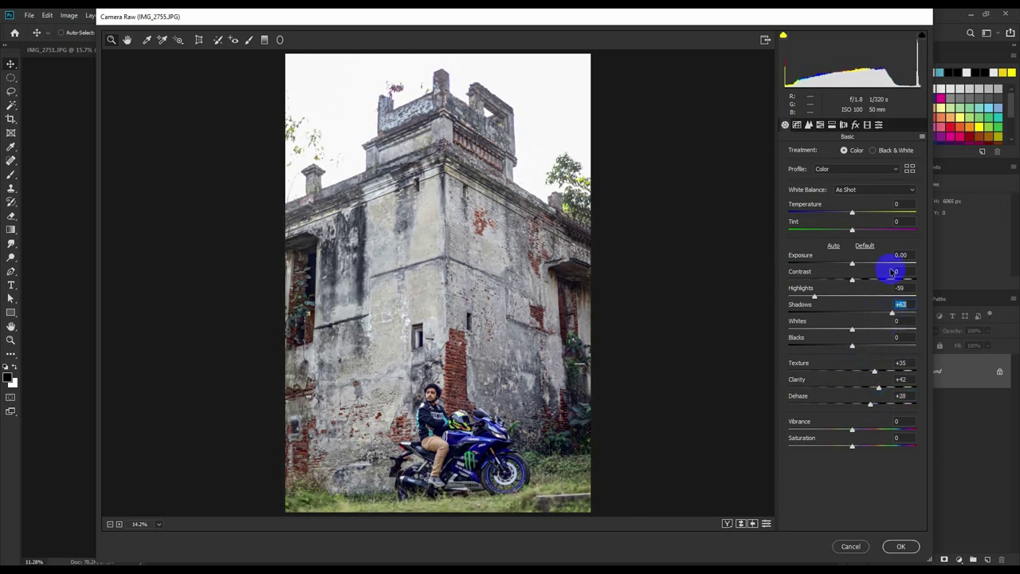
{"action": "left_click", "coordinate": [898, 545]}
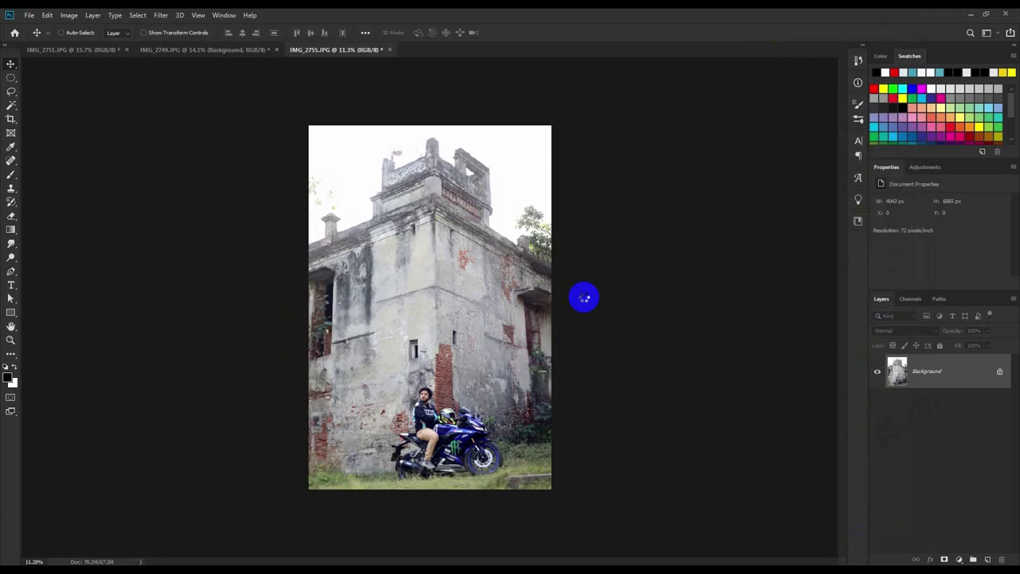
Grade IMG_2755 with the Creative 'Turquoise & Red' Camera Raw preset.
{"action": "left_click", "coordinate": [164, 15]}
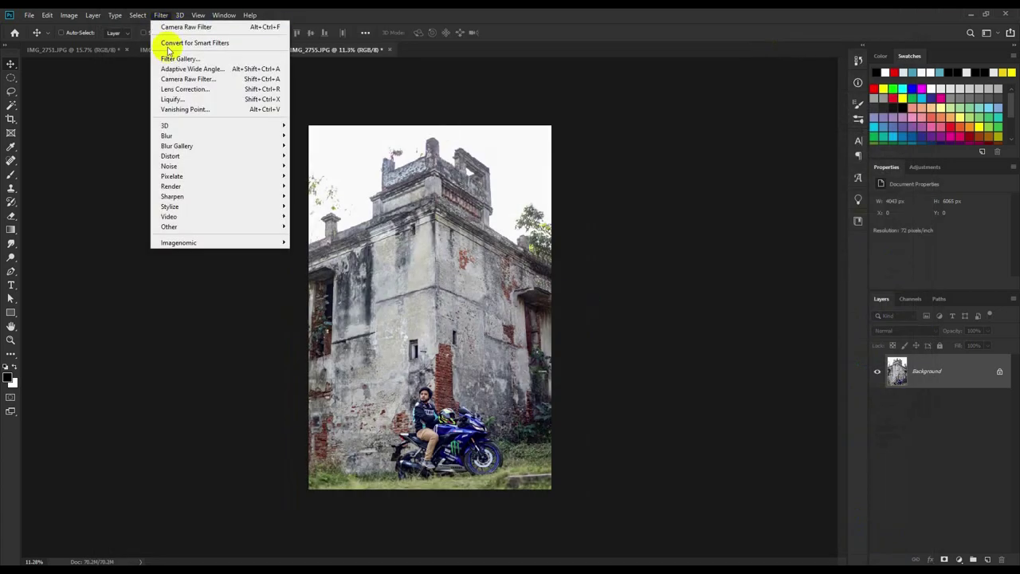
{"action": "left_click", "coordinate": [184, 79]}
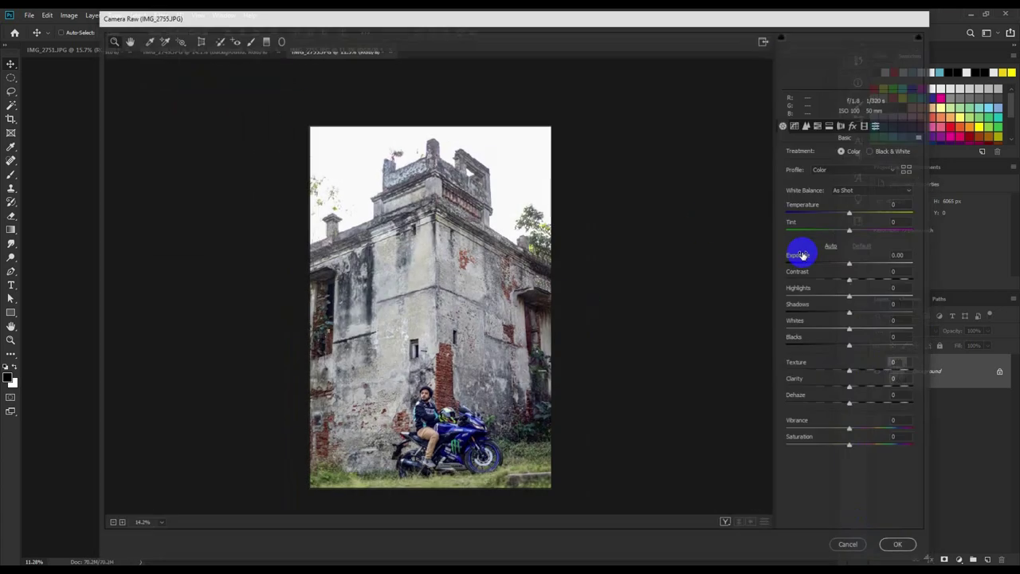
{"action": "left_click", "coordinate": [867, 124]}
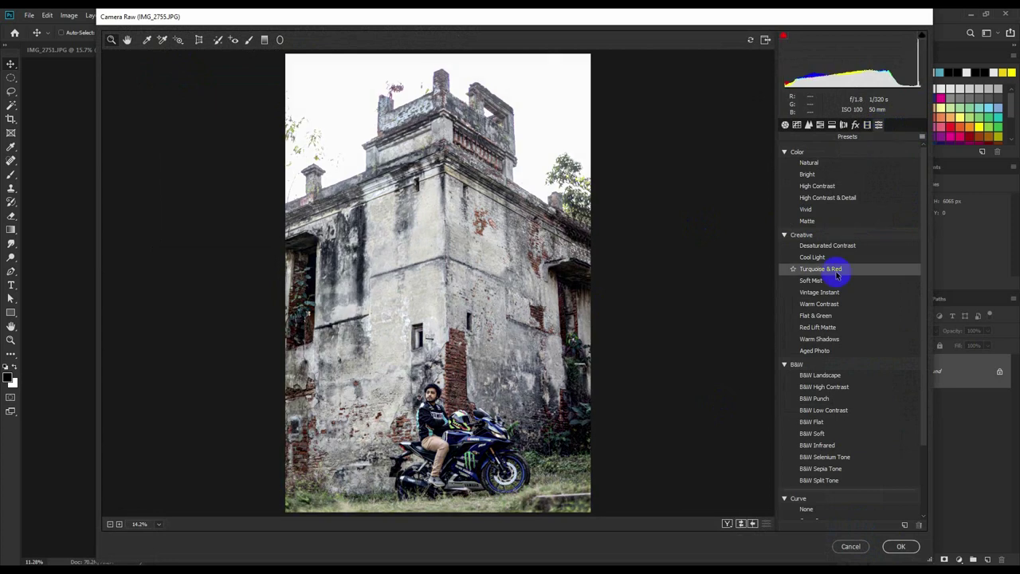
{"action": "left_click", "coordinate": [828, 268]}
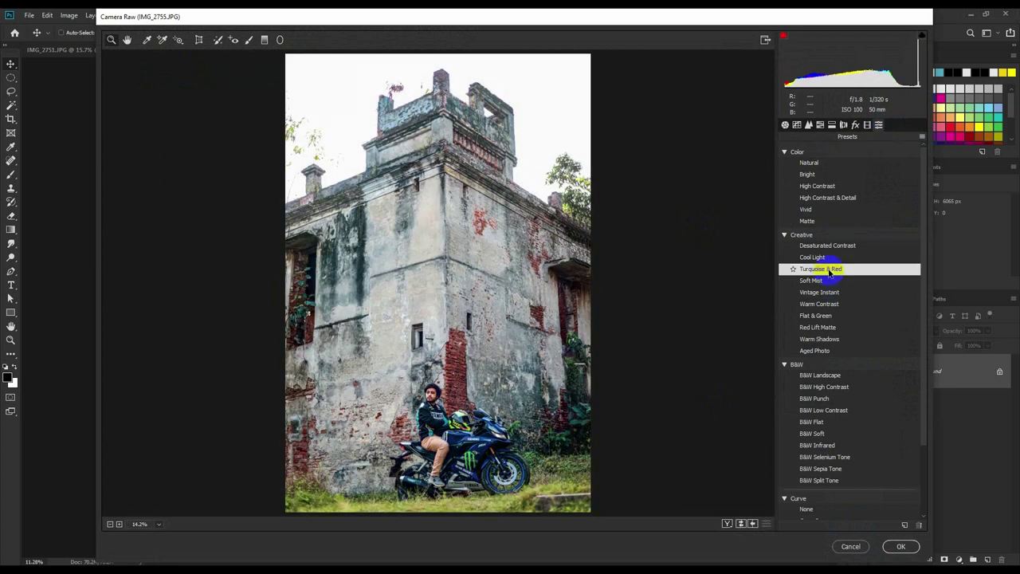
{"action": "left_click", "coordinate": [899, 545]}
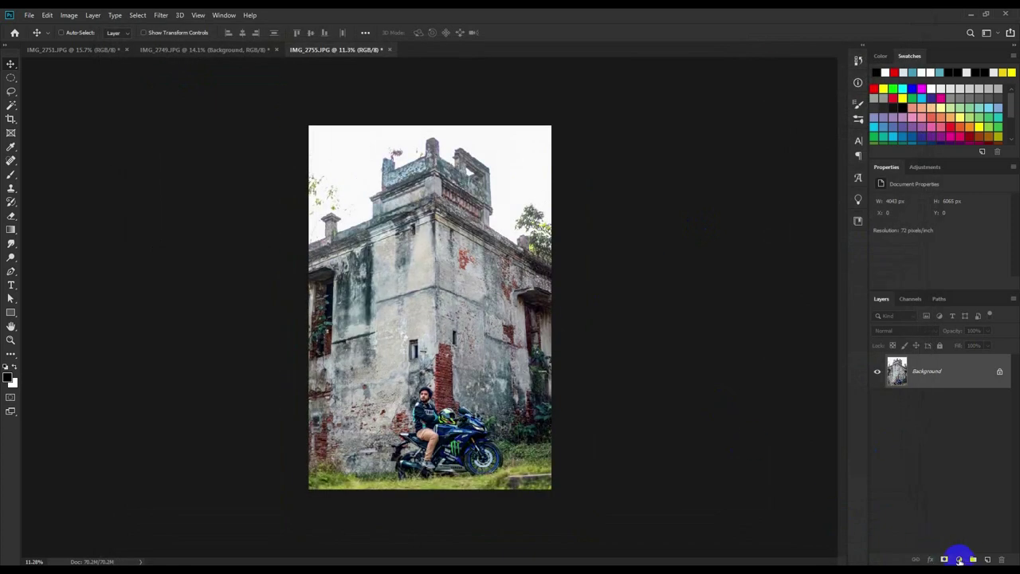
{"action": "left_click", "coordinate": [959, 559]}
Add a Color Lookup adjustment layer loaded with the DropBlues.3DL 3DLUT file.
{"action": "left_click", "coordinate": [958, 505]}
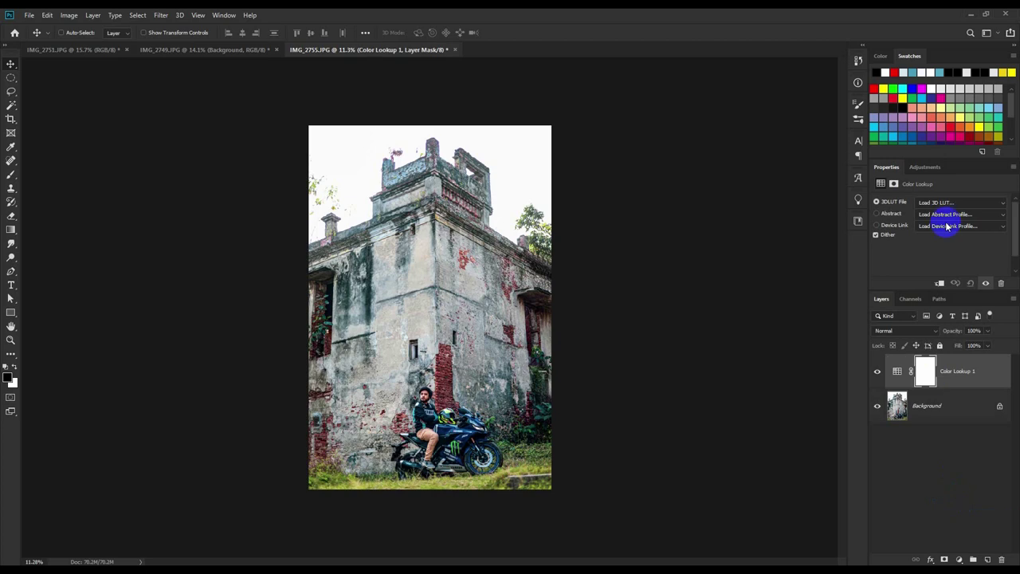
{"action": "left_click", "coordinate": [944, 201]}
{"action": "left_click", "coordinate": [918, 355]}
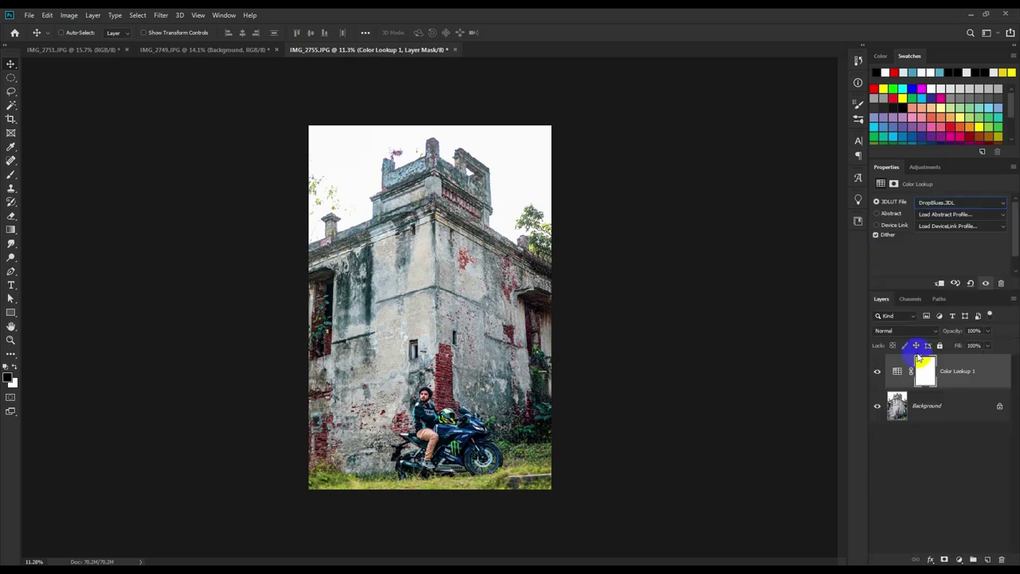
{"action": "left_click", "coordinate": [920, 402]}
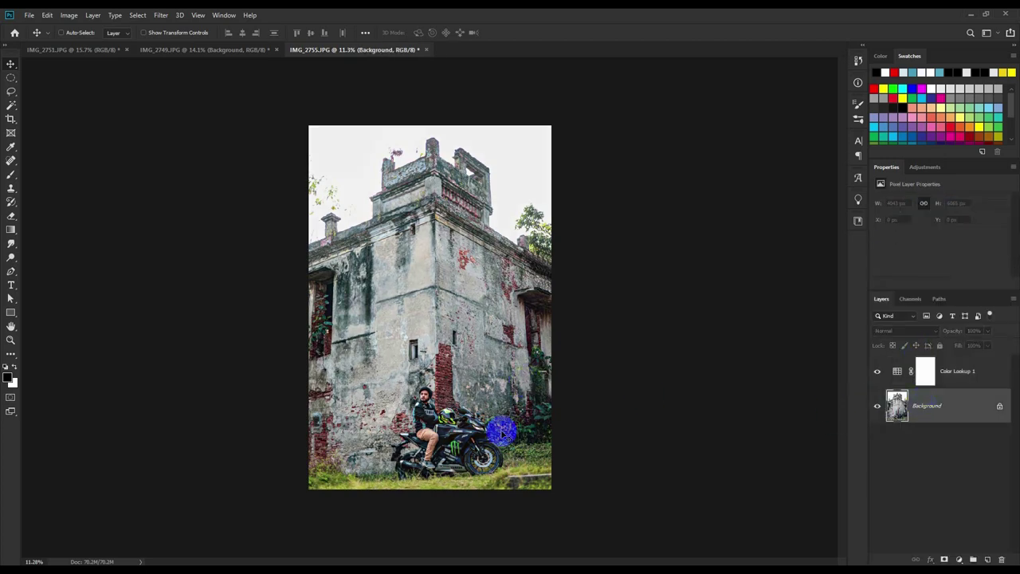
{"action": "scroll", "coordinate": [502, 432], "scroll_direction": "up", "scroll_amount": 3}
{"action": "scroll", "coordinate": [405, 372], "scroll_direction": "up", "scroll_amount": 3}
{"action": "scroll", "coordinate": [401, 345], "scroll_direction": "up", "scroll_amount": 2}
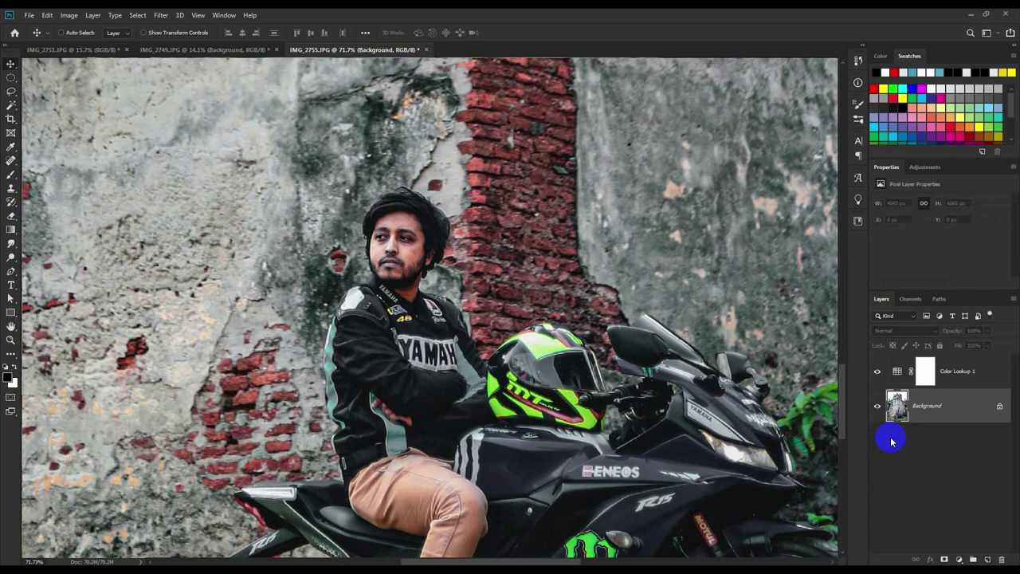
Brush on the Color Lookup 1 mask to keep the grade off the rider's face and arm.
{"action": "left_click", "coordinate": [924, 371]}
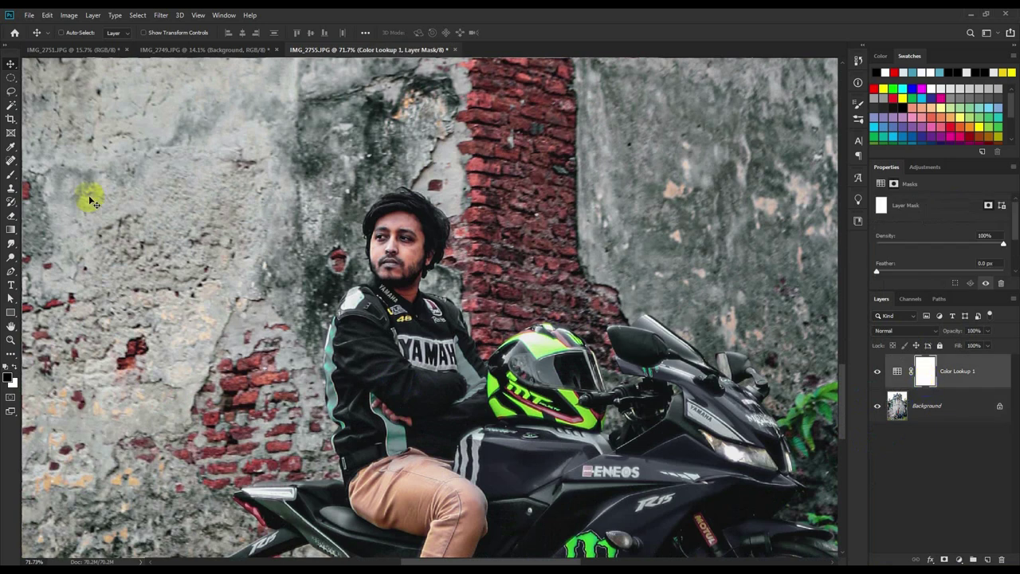
{"action": "left_click", "coordinate": [12, 174]}
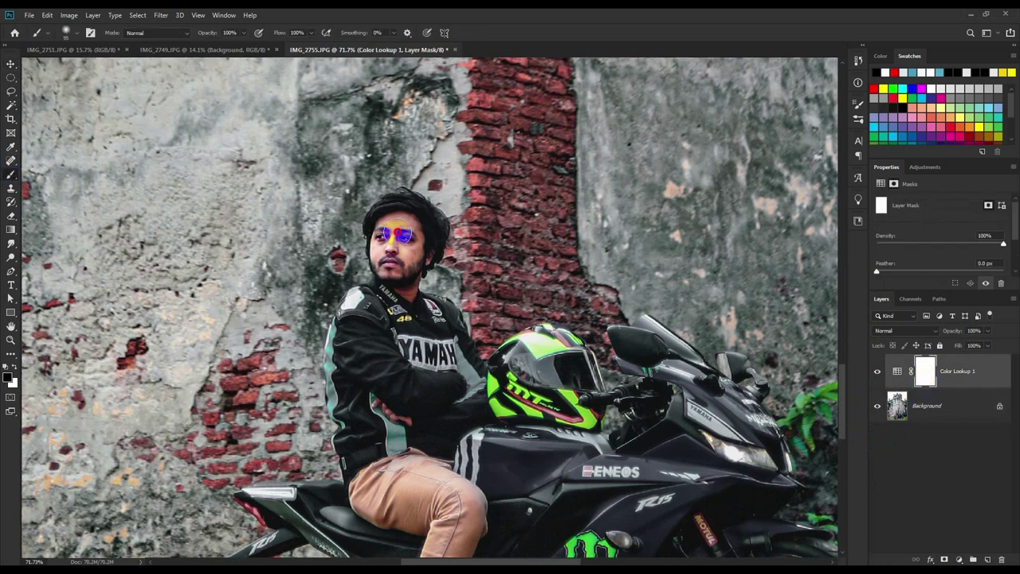
{"action": "left_click_drag", "start_coordinate": [400, 284], "coordinate": [387, 191]}
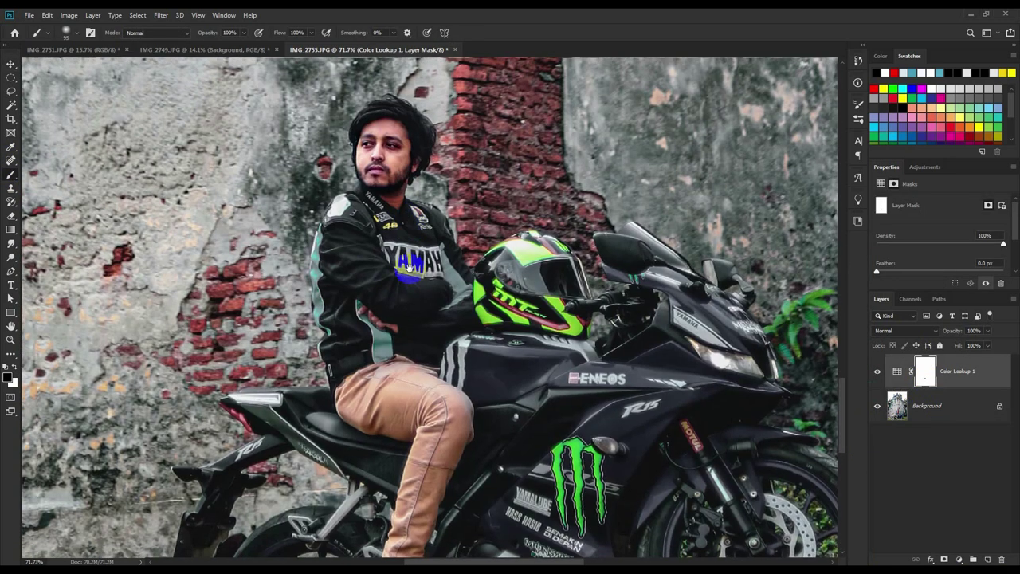
{"action": "scroll", "coordinate": [408, 317], "scroll_direction": "down", "scroll_amount": 2}
{"action": "scroll", "coordinate": [409, 318], "scroll_direction": "down", "scroll_amount": 1}
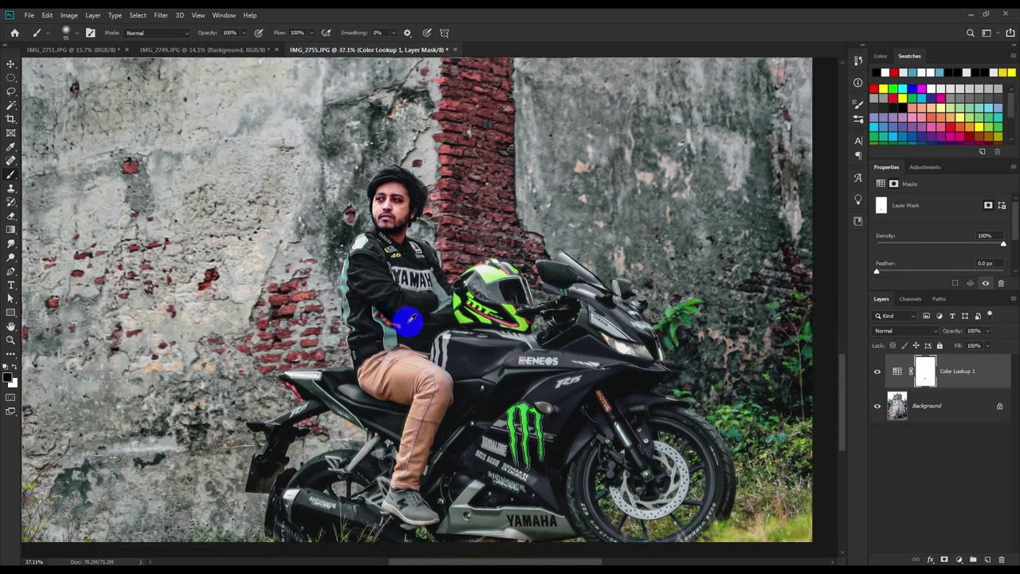
{"action": "scroll", "coordinate": [410, 318], "scroll_direction": "down", "scroll_amount": 3}
{"action": "scroll", "coordinate": [412, 317], "scroll_direction": "down", "scroll_amount": 2}
{"action": "left_click", "coordinate": [11, 64]}
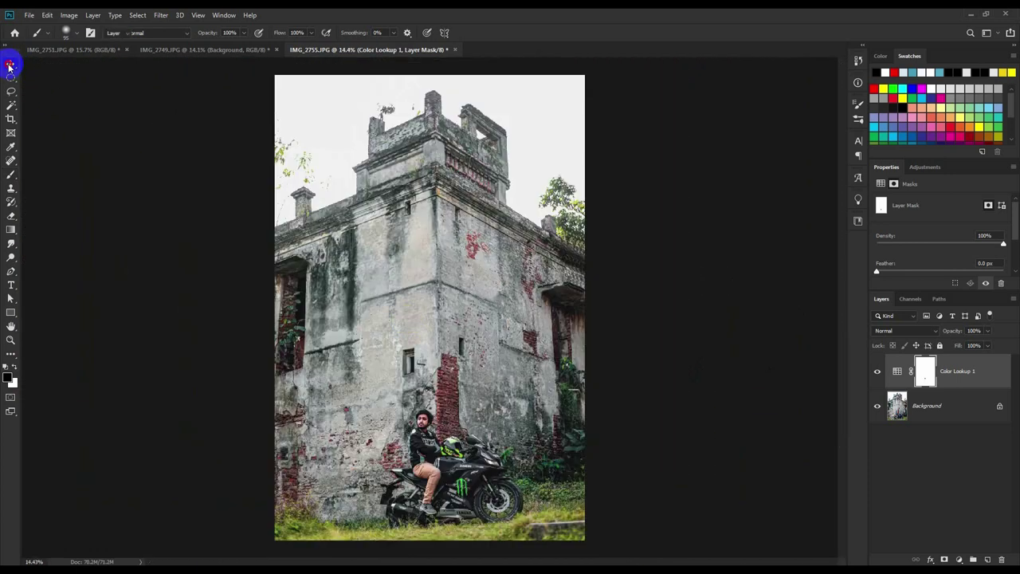
{"action": "scroll", "coordinate": [453, 255], "scroll_direction": "down", "scroll_amount": 1}
Flip through IMG_2751, IMG_2755 and IMG_2749, ending on IMG_2751.
{"action": "left_click", "coordinate": [90, 47]}
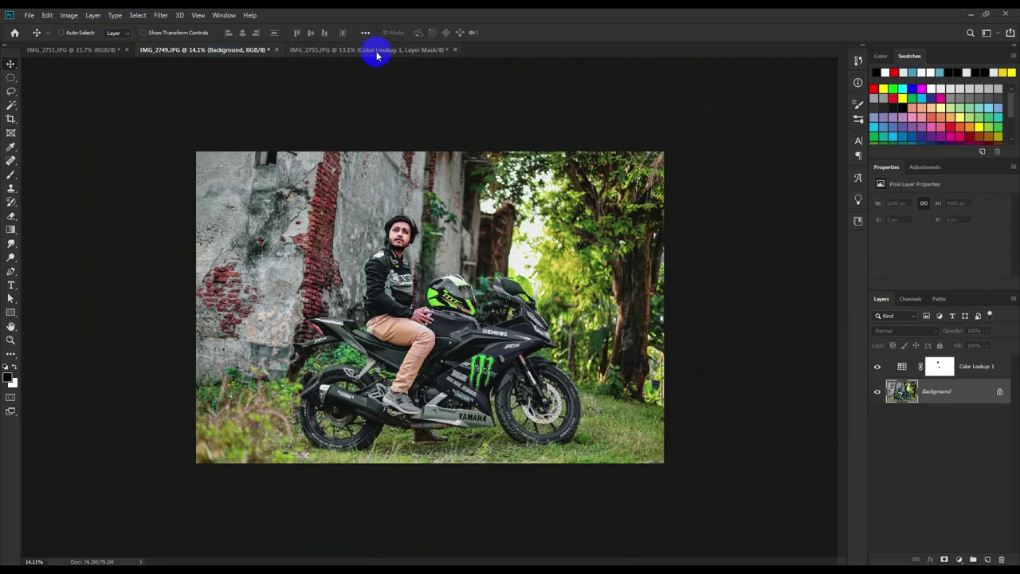
{"action": "left_click", "coordinate": [376, 52]}
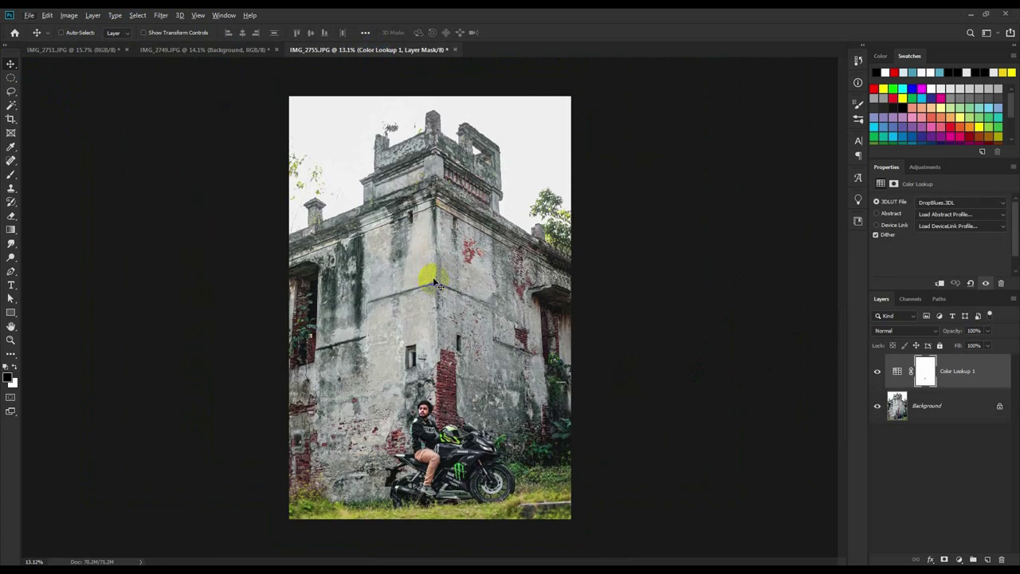
{"action": "left_click", "coordinate": [189, 52]}
{"action": "left_click", "coordinate": [91, 51]}
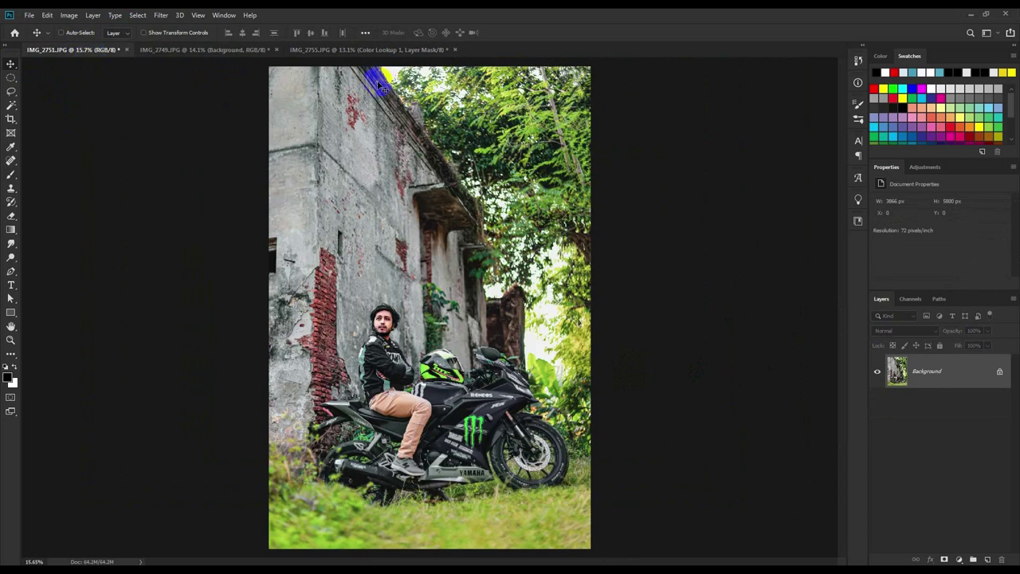